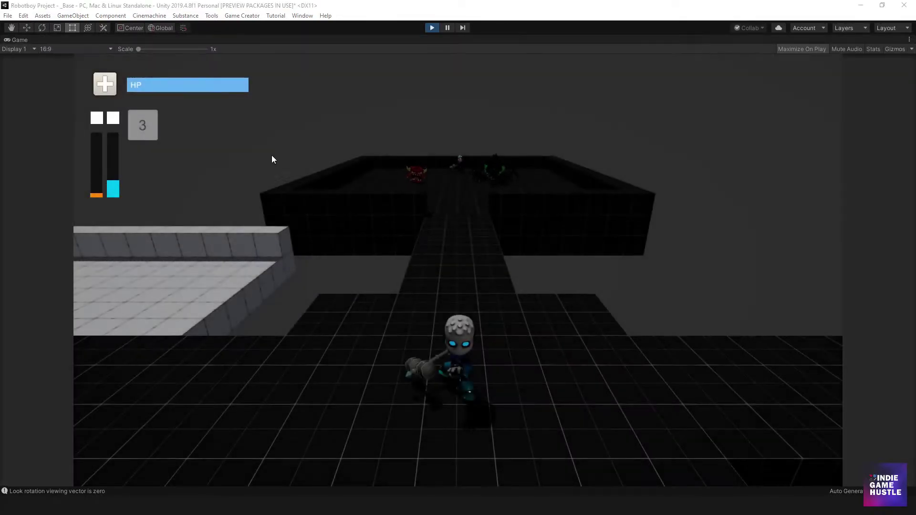
Step: Playtest the level by running the character over the bridge into the arena and letting the spider enemy attack until the character dies
key(w)
key(w)
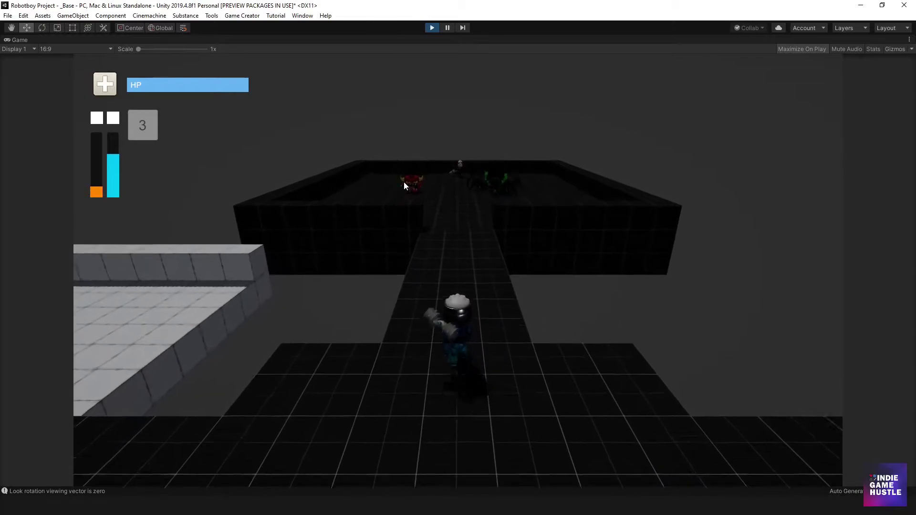
key(w)
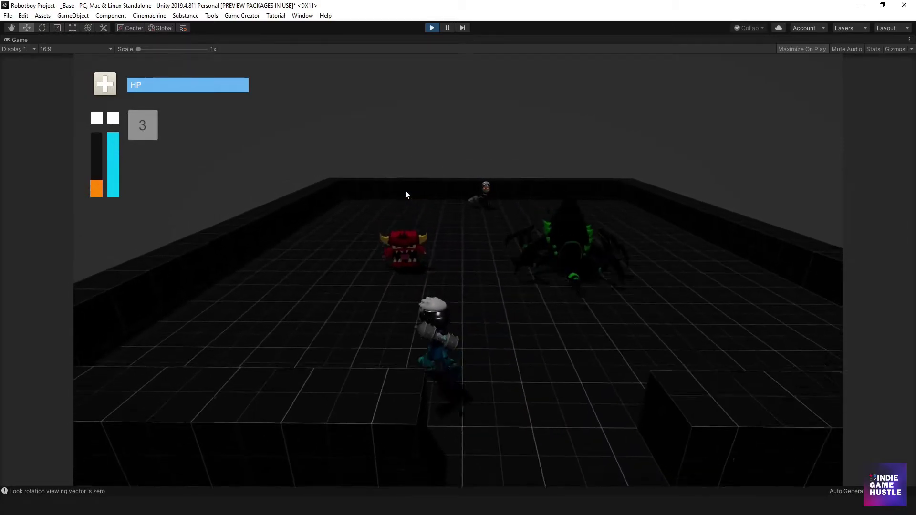
key(d)
key(a)
key(s)
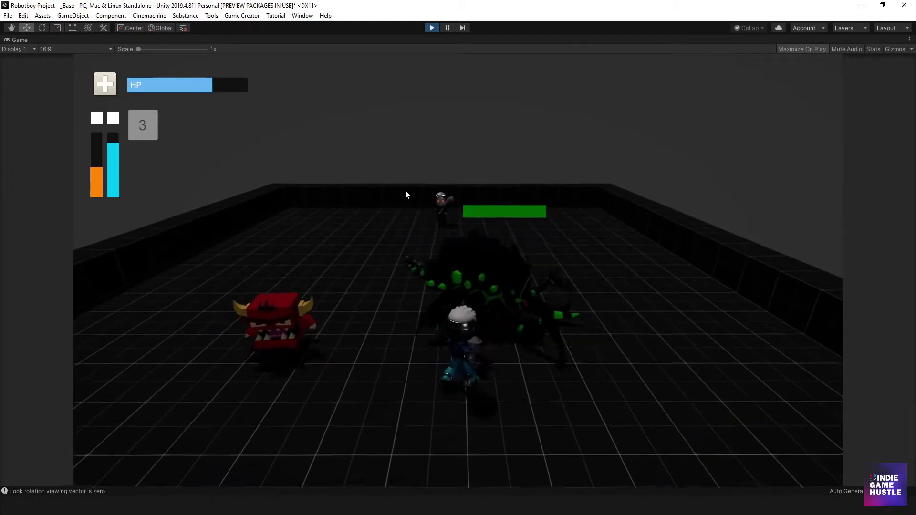
key(w)
key(d)
key(d)
click(405, 191)
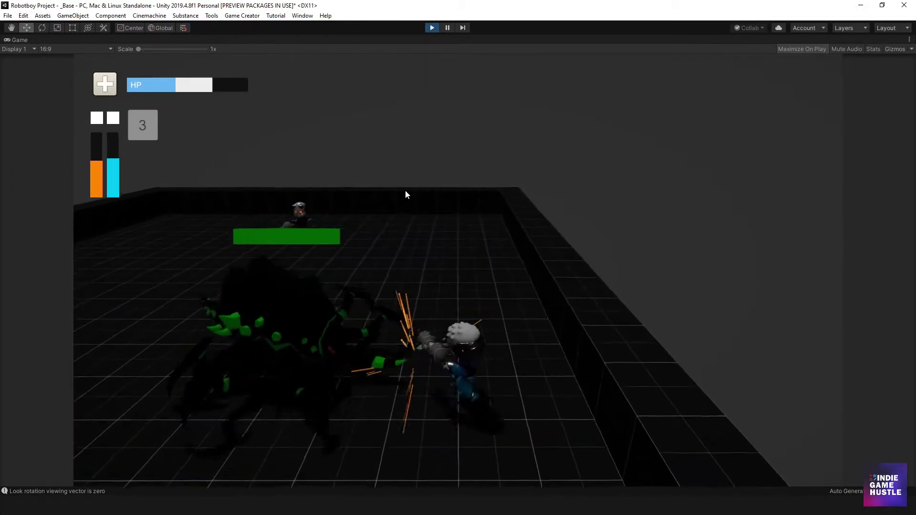
key(w)
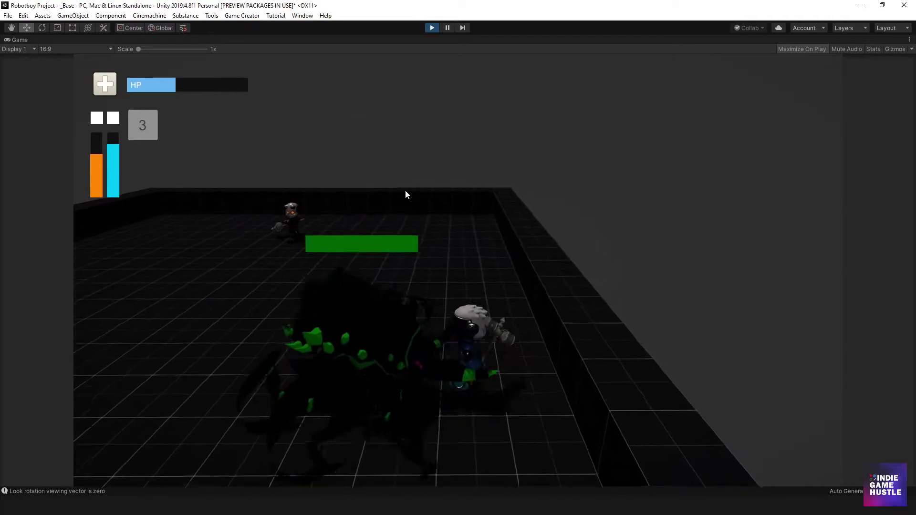
click(405, 190)
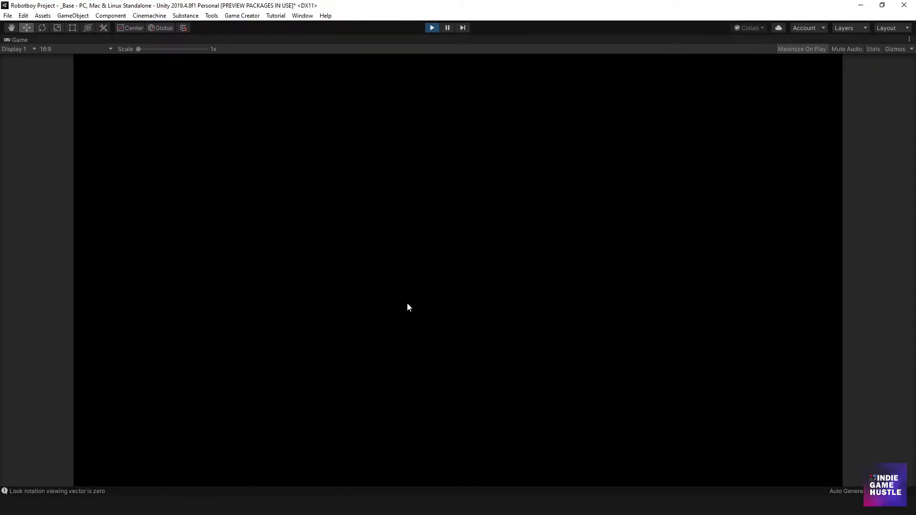
Step: Move the respawned character around the starting platform and end the playtest
key(w)
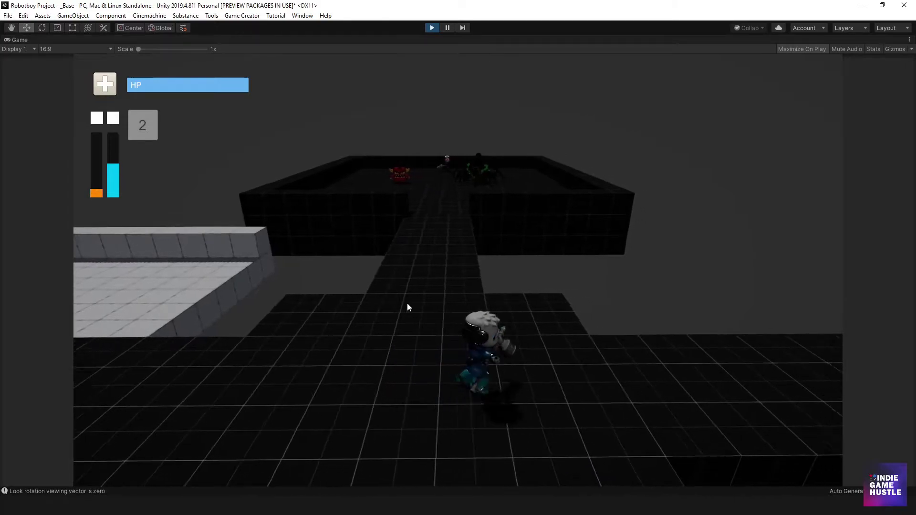
key(a)
key(s)
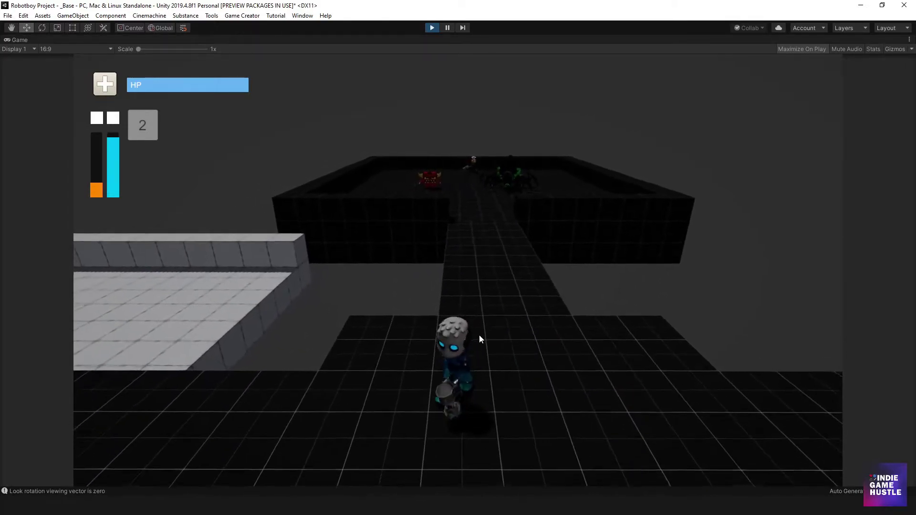
click(431, 29)
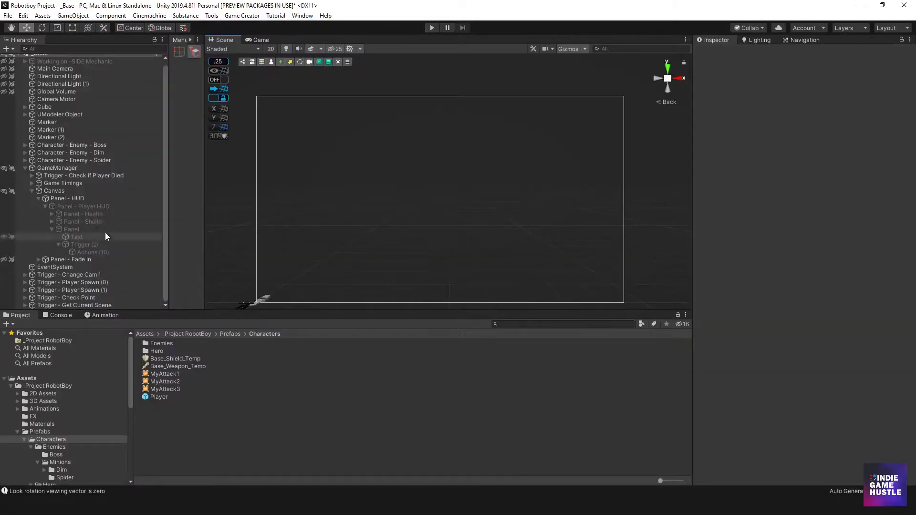
Step: Rename the Panel object under Panel - Player HUD as "Panel - Player Lives"
click(73, 231)
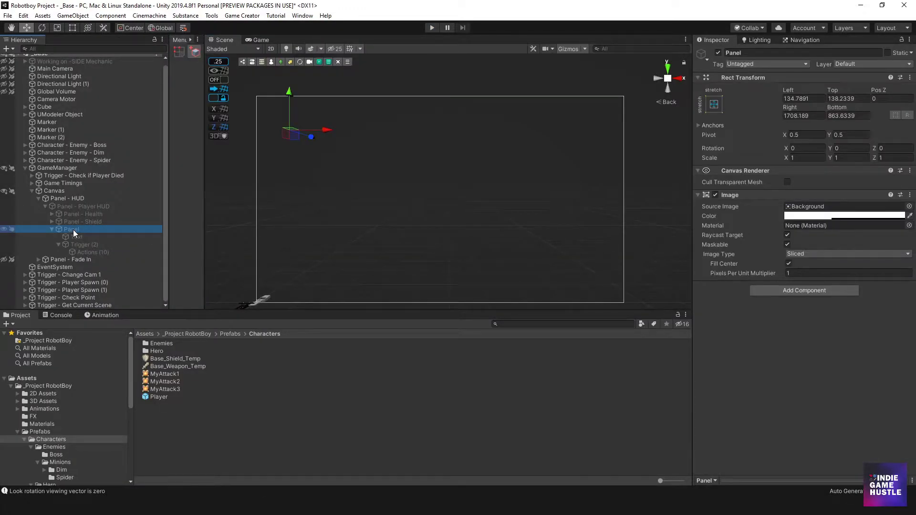
click(73, 230)
click(88, 230)
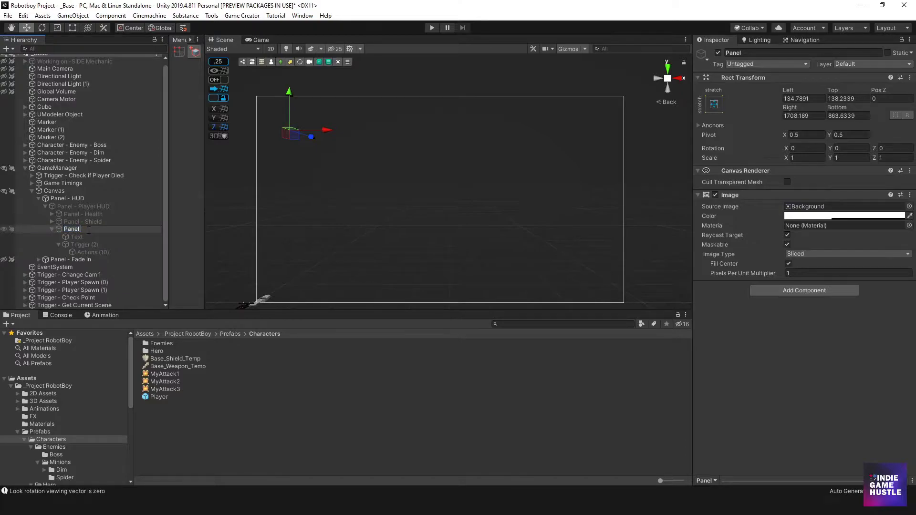
text(- Player)
key(BackSpace)
key(BackSpace)
key(BackSpace)
text(yer lives)
key(BackSpace)
text(L)
key(Return)
Step: Rename the Text object inside Panel - Player Lives as "Number"
click(91, 244)
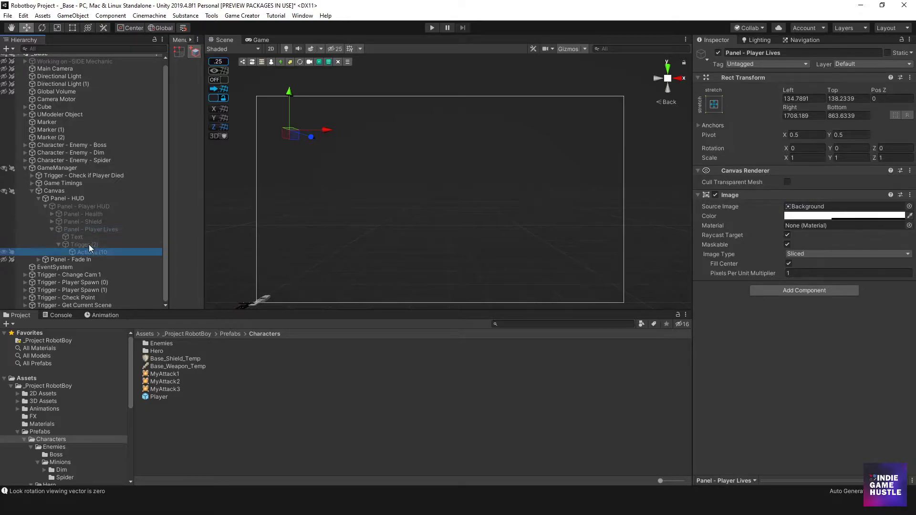
click(82, 237)
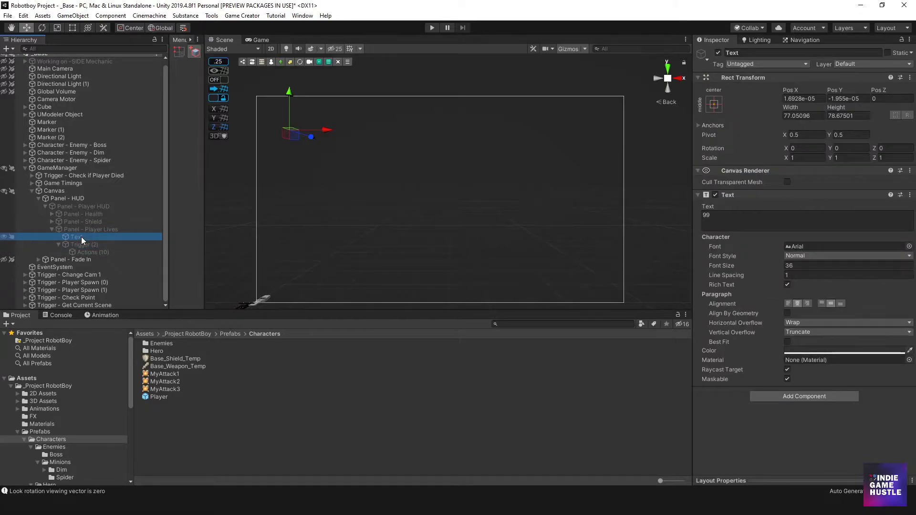
click(81, 237)
text(Umber)
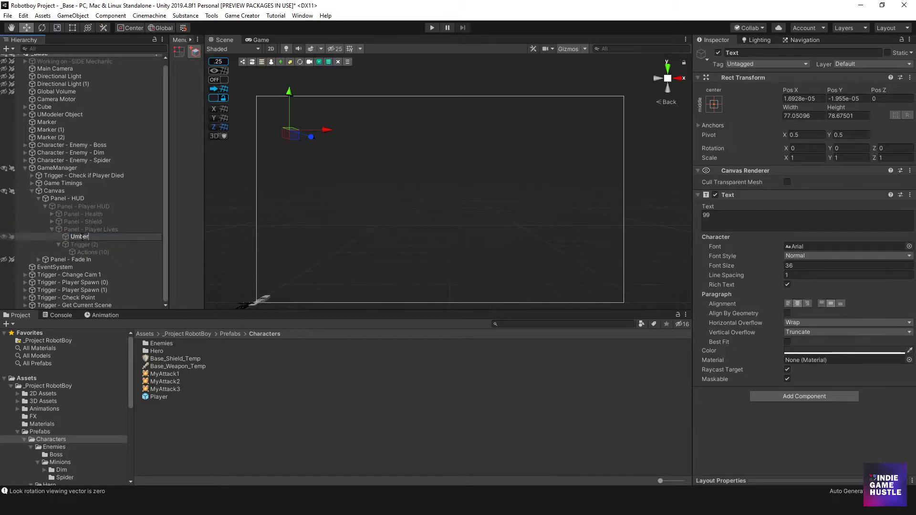
key(BackSpace)
text(Nu)
Step: Review the settings of Trigger (2) and its Actions (10) object under Panel - Player Lives
click(83, 246)
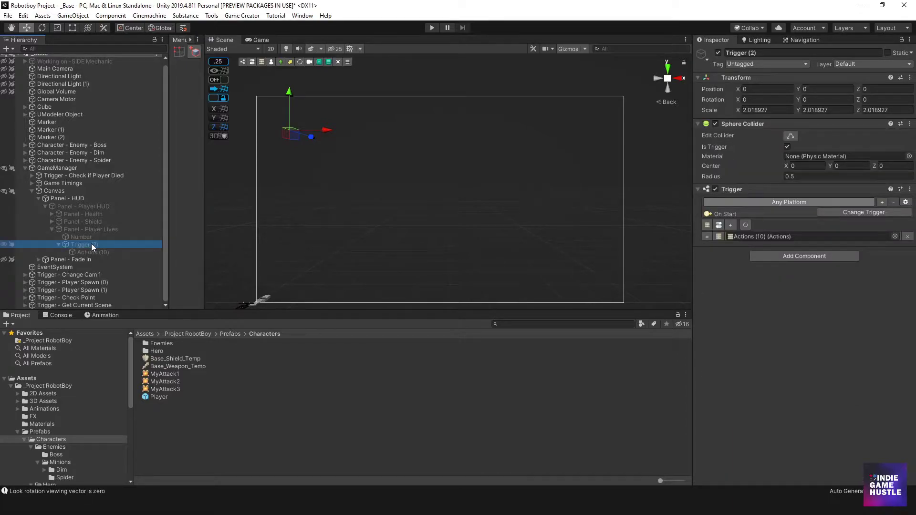
click(96, 251)
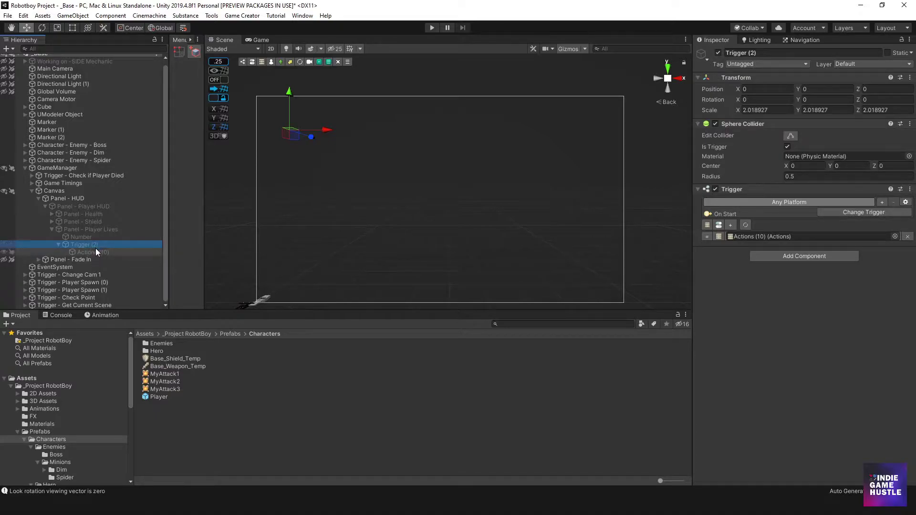
click(91, 245)
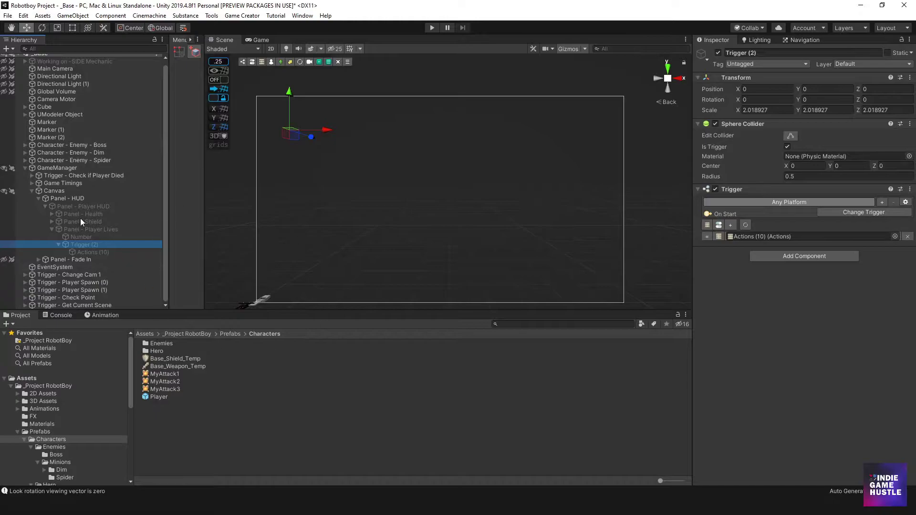
click(86, 252)
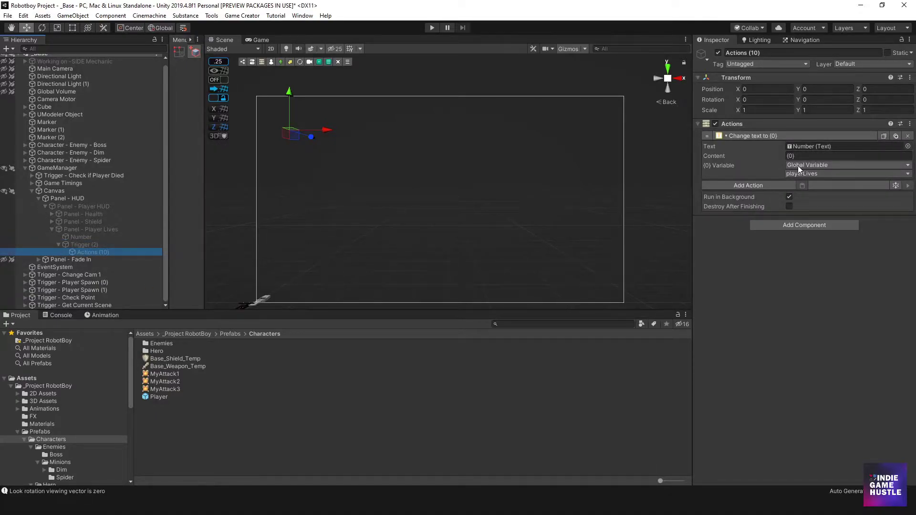
click(88, 246)
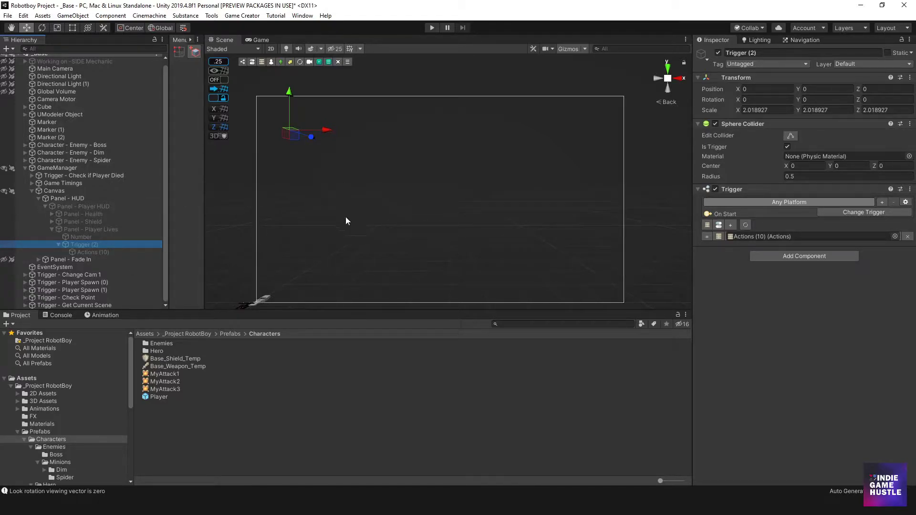
Step: Collapse Panel - Player Lives in the hierarchy and save both the _Base scene and the project
click(50, 228)
click(7, 17)
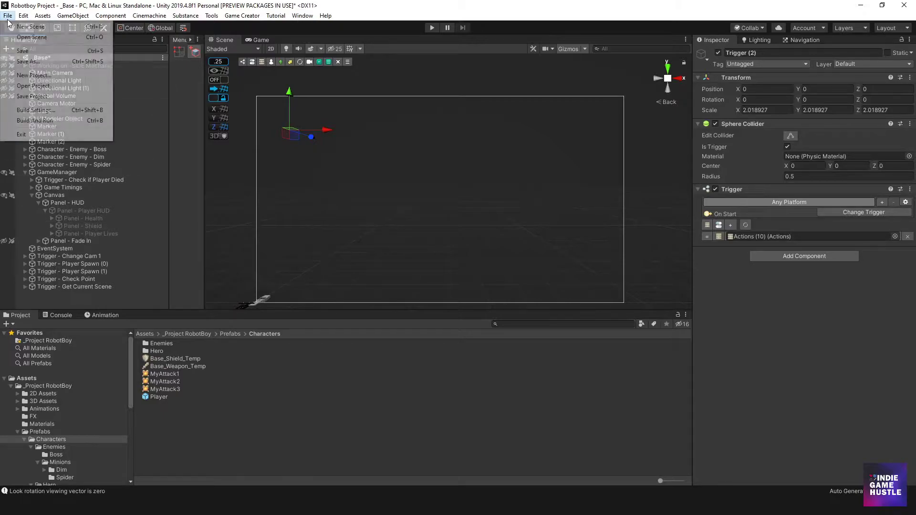
click(22, 51)
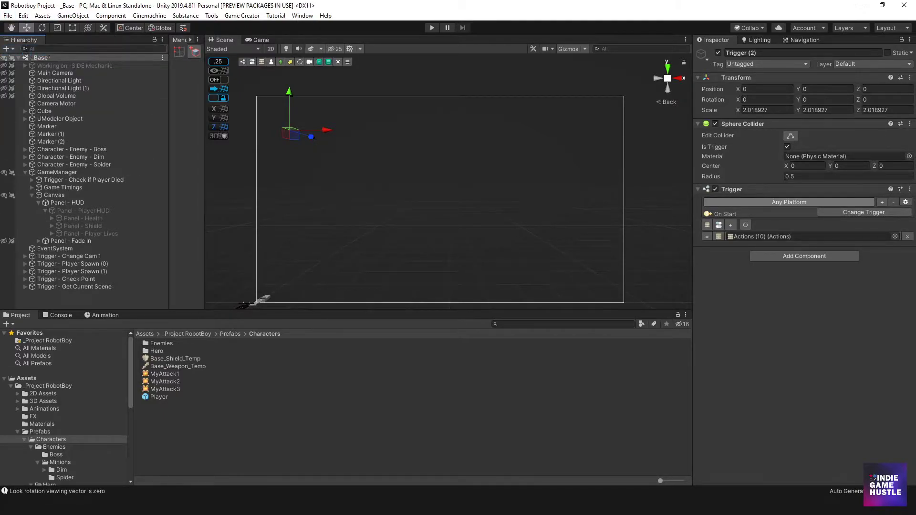
click(8, 15)
click(26, 96)
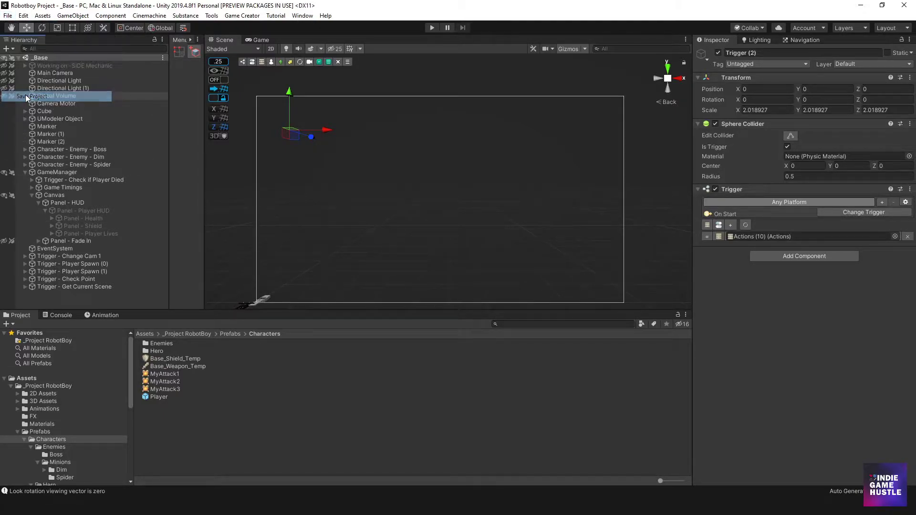
Step: Open the PlayerLives_UI scene from the World/Menu folder of _Project RobotBoy
scroll(426, 222, down, 3)
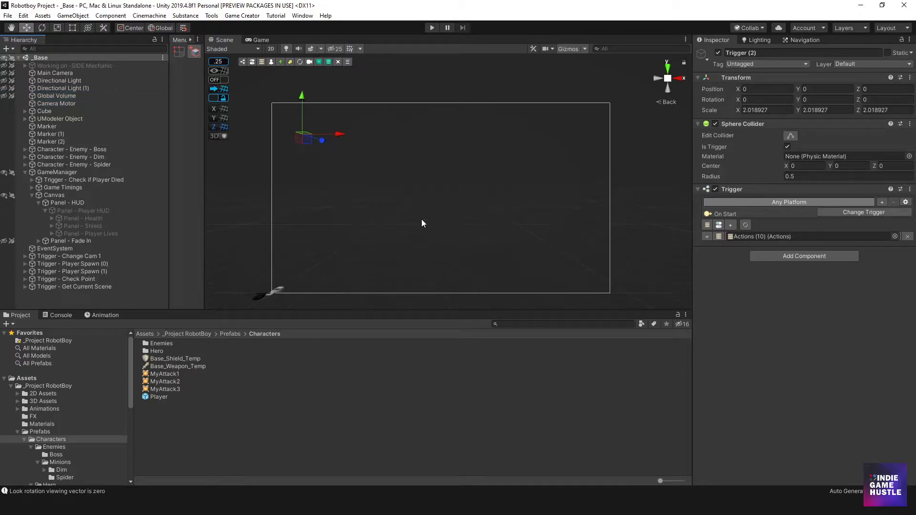
middle_drag(417, 218, 416, 211)
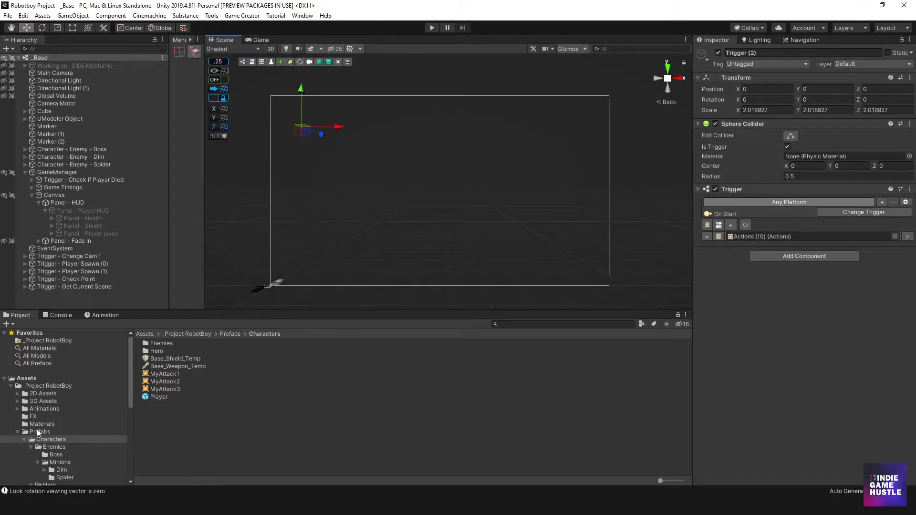
click(48, 386)
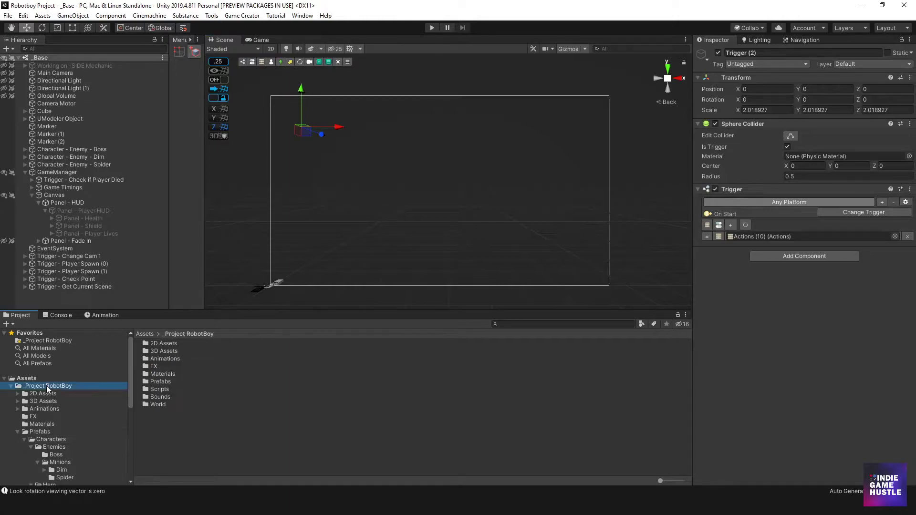
double_click(153, 404)
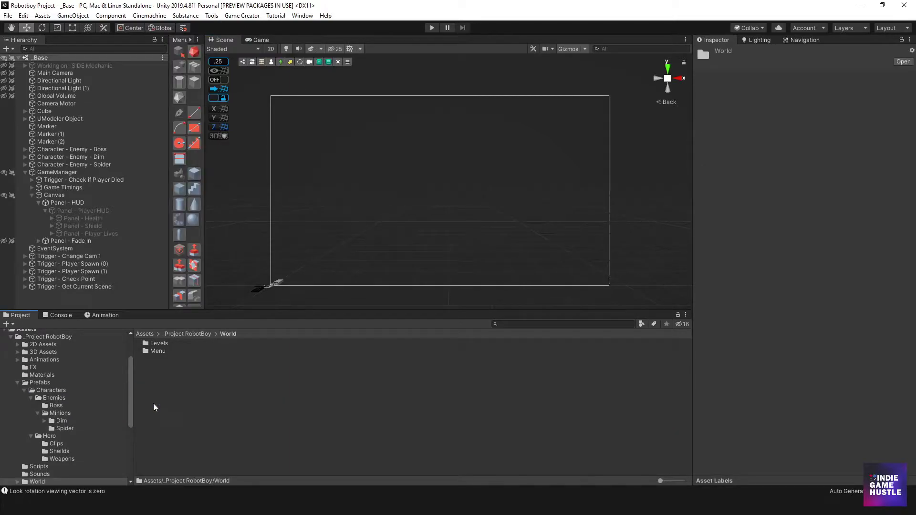
double_click(156, 351)
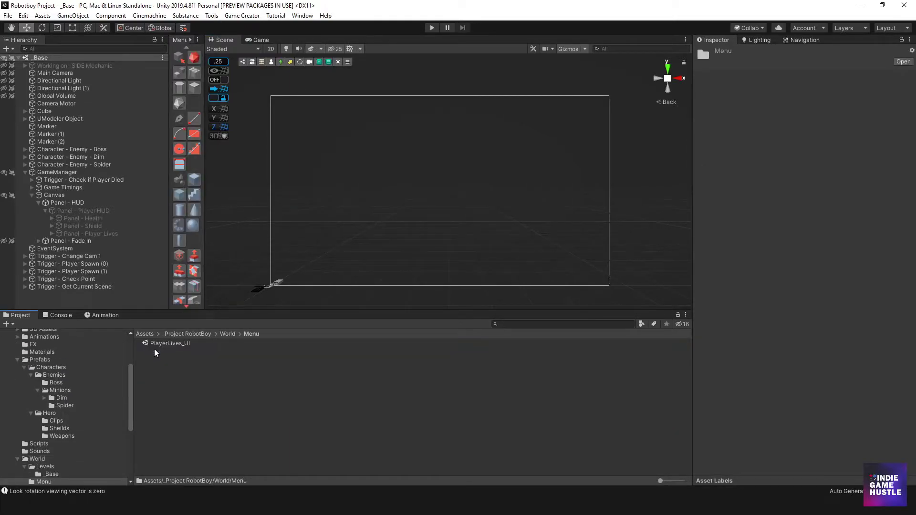
double_click(181, 345)
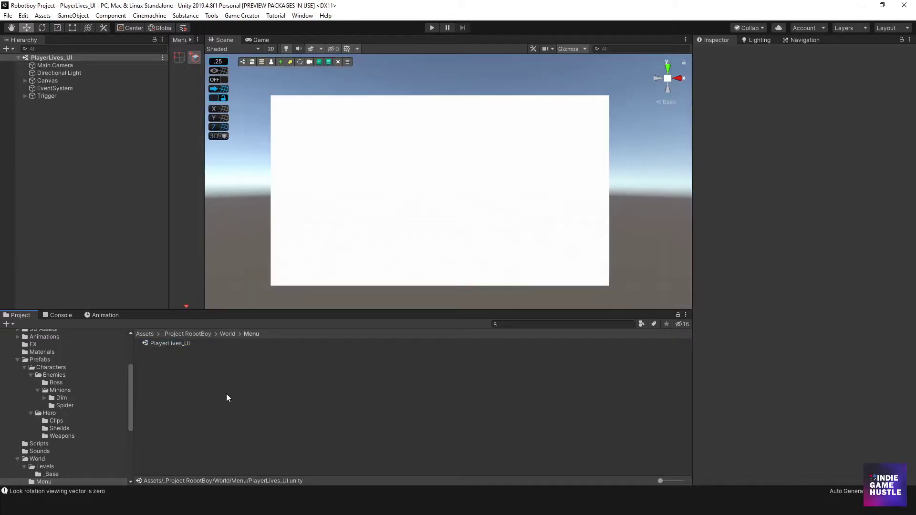
Step: Enable saving for the playerLives global variable in the Game Creator Preferences and move that window out of the way
scroll(421, 211, up, 1)
mouse_move(420, 203)
middle_down()
mouse_move(420, 194)
mouse_move(417, 200)
middle_up()
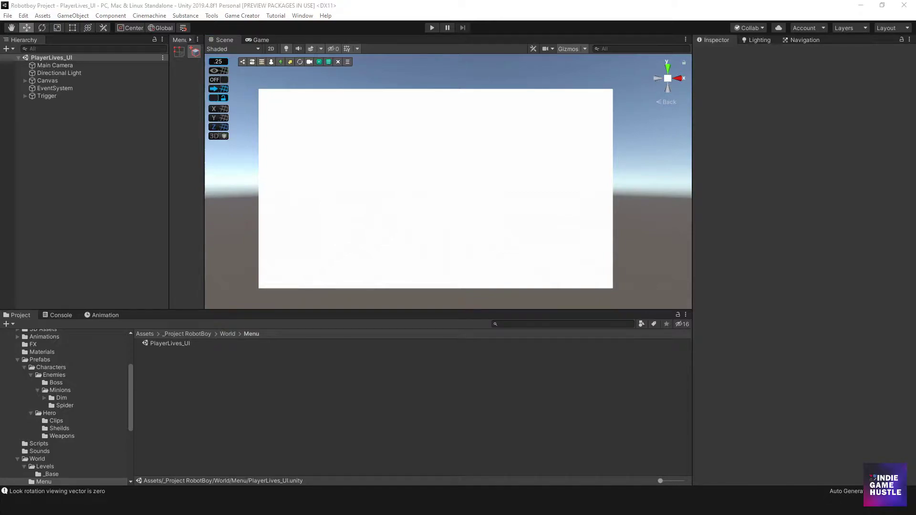
drag(915, 64, 525, 64)
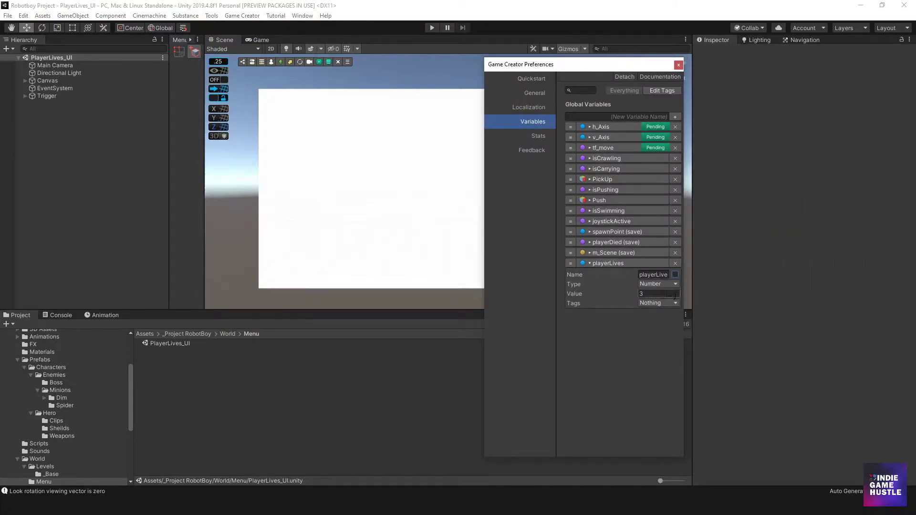
click(675, 275)
drag(586, 68, 554, 68)
drag(651, 345, 682, 345)
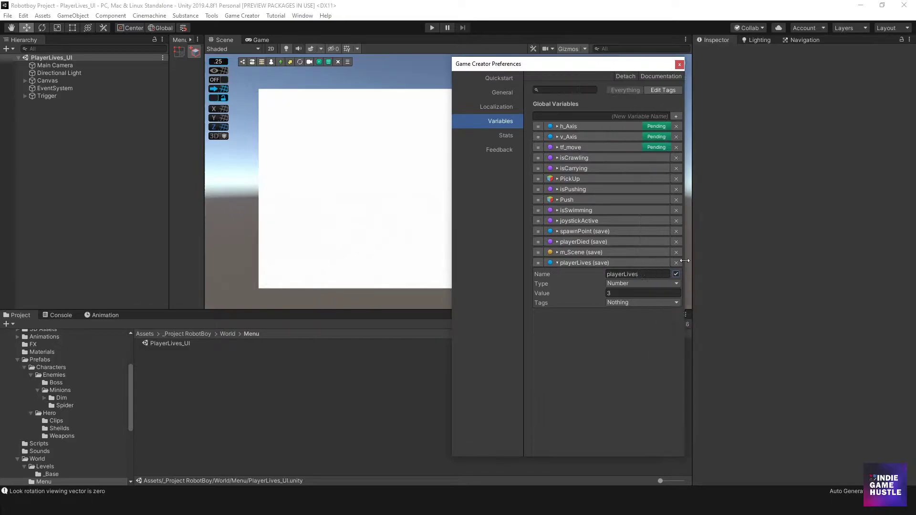
drag(614, 67, 915, 79)
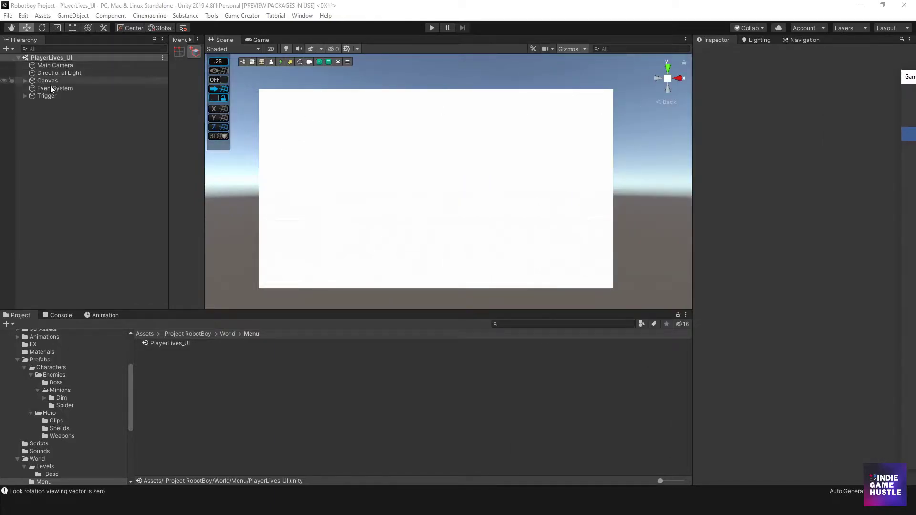
Step: Expand the Canvas and review the settings of the Canvas and its child Panel
click(26, 81)
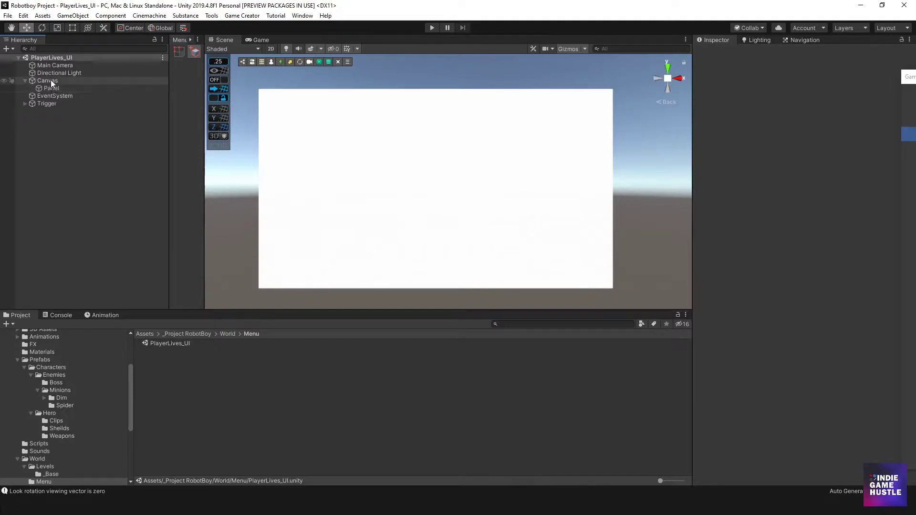
click(50, 88)
click(49, 80)
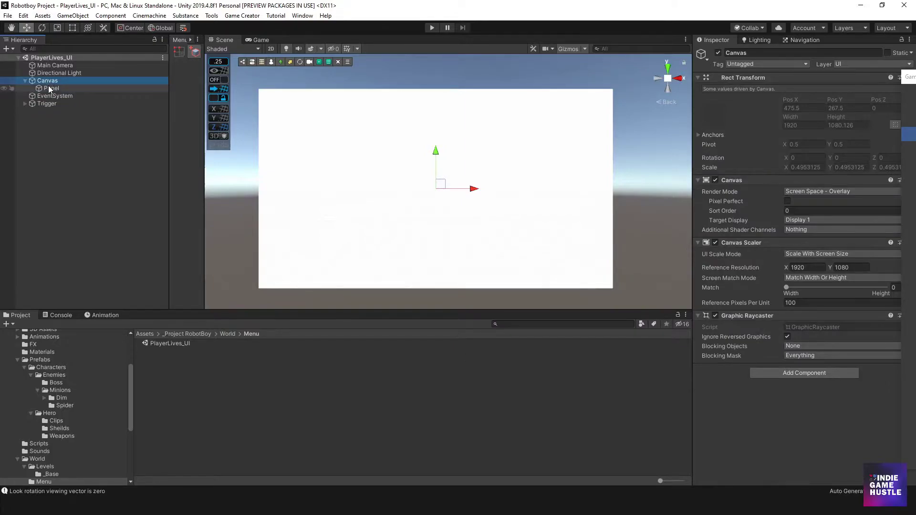
click(49, 88)
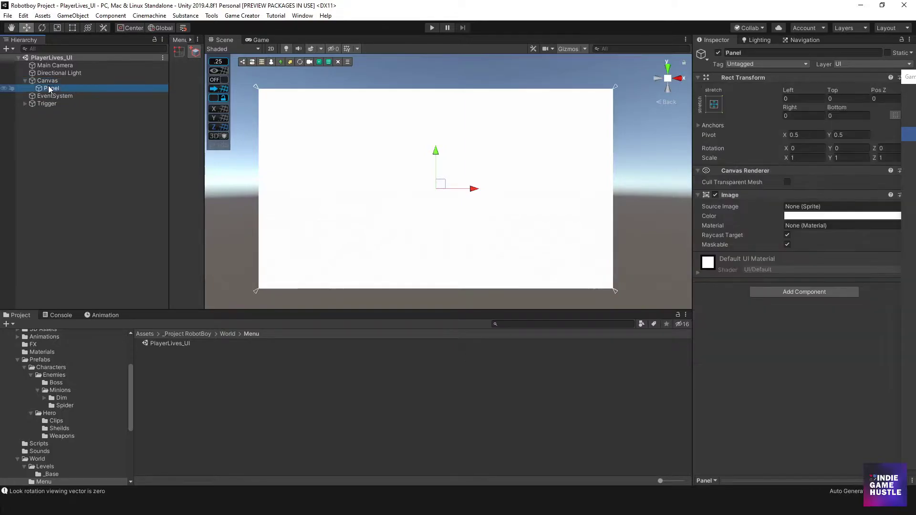
Step: Change the Image color of the Panel under the Canvas to a medium blue, about hex 1363A9
click(809, 219)
mouse_move(394, 179)
mouse_down()
mouse_move(342, 186)
mouse_move(336, 195)
mouse_up()
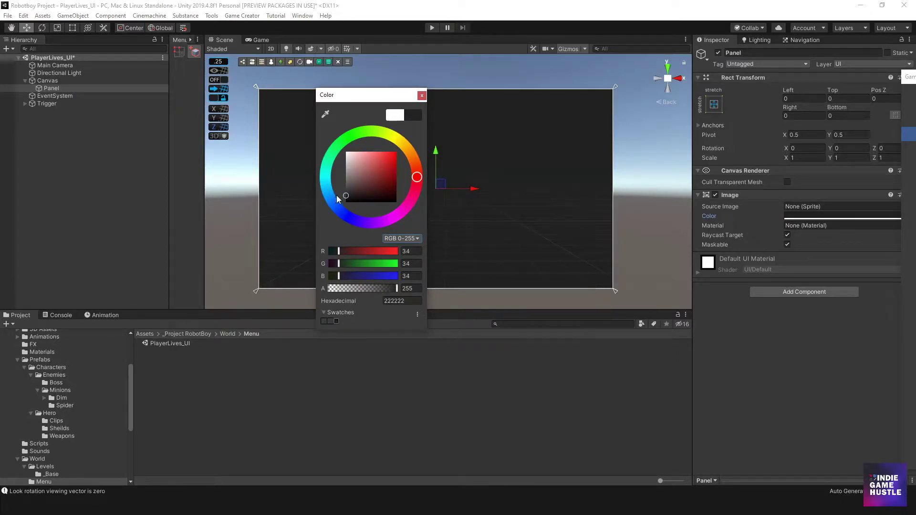
click(331, 198)
click(392, 170)
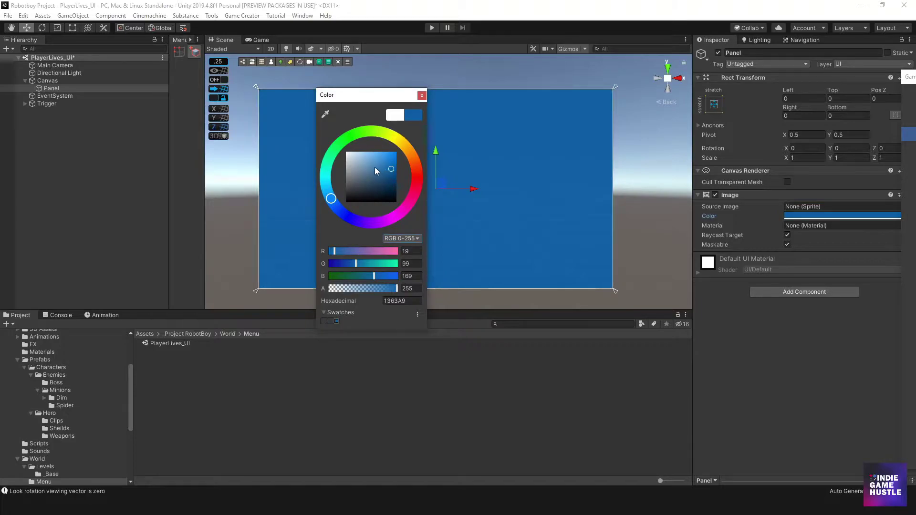
click(391, 168)
click(422, 96)
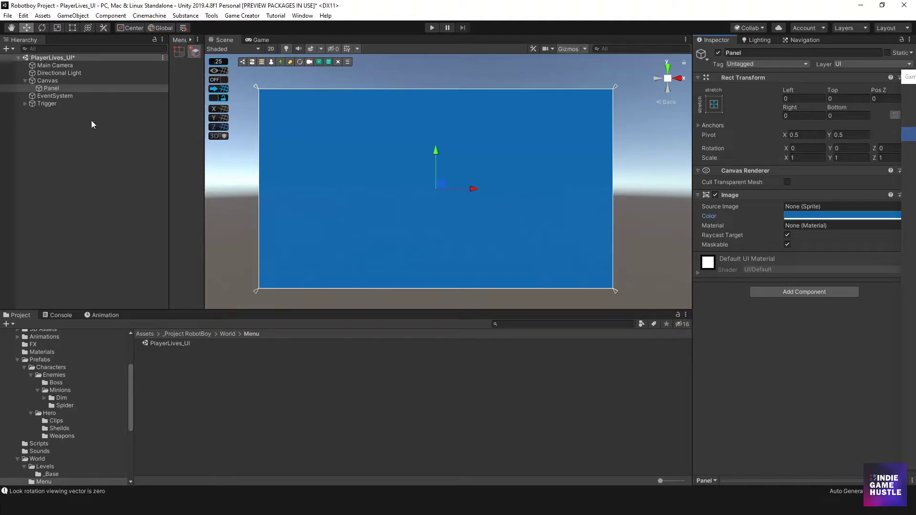
right_click(50, 87)
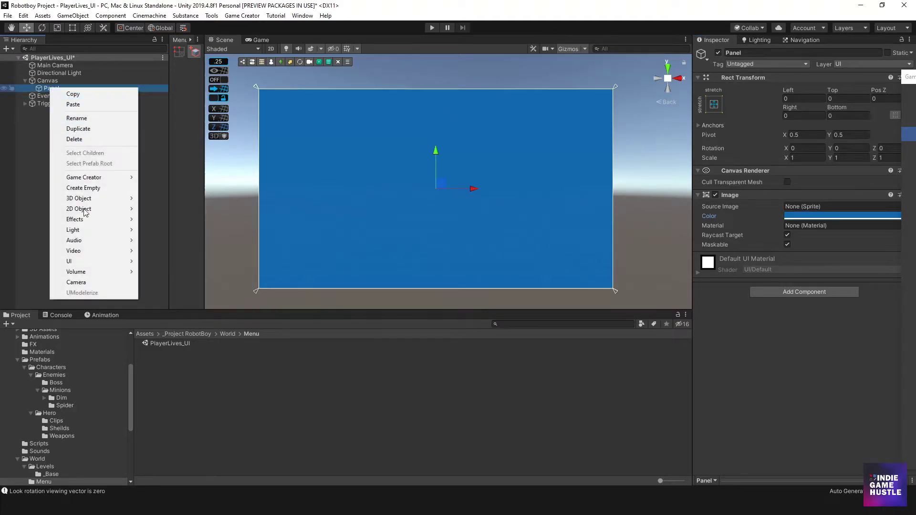
mouse_move(91, 263)
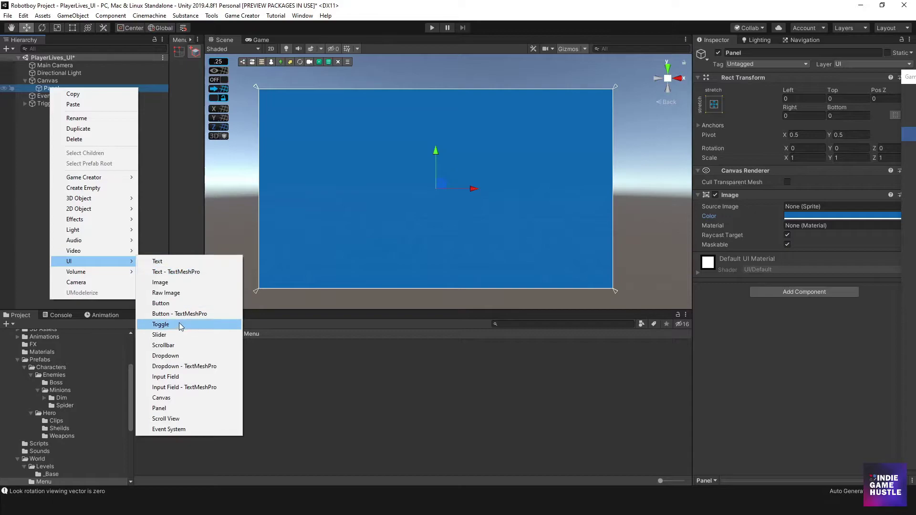
click(178, 410)
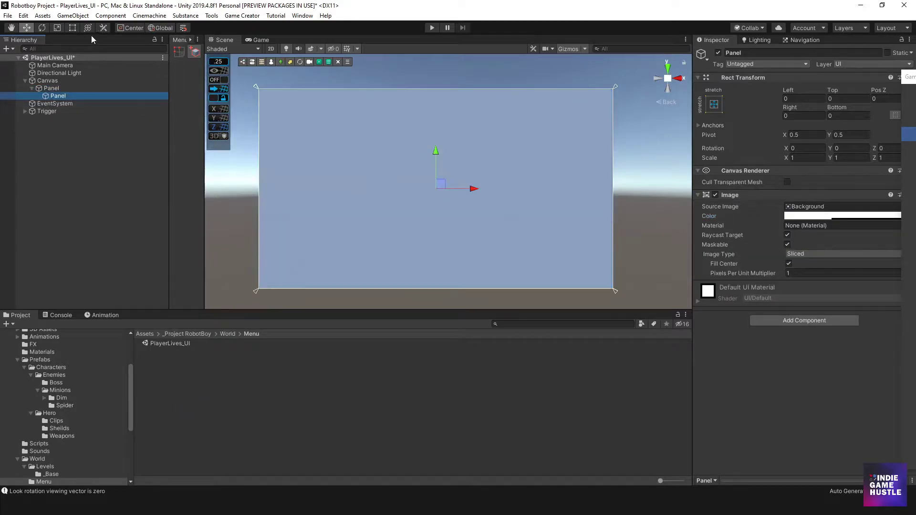
click(72, 28)
drag(258, 90, 538, 220)
drag(578, 245, 353, 185)
drag(379, 220, 354, 204)
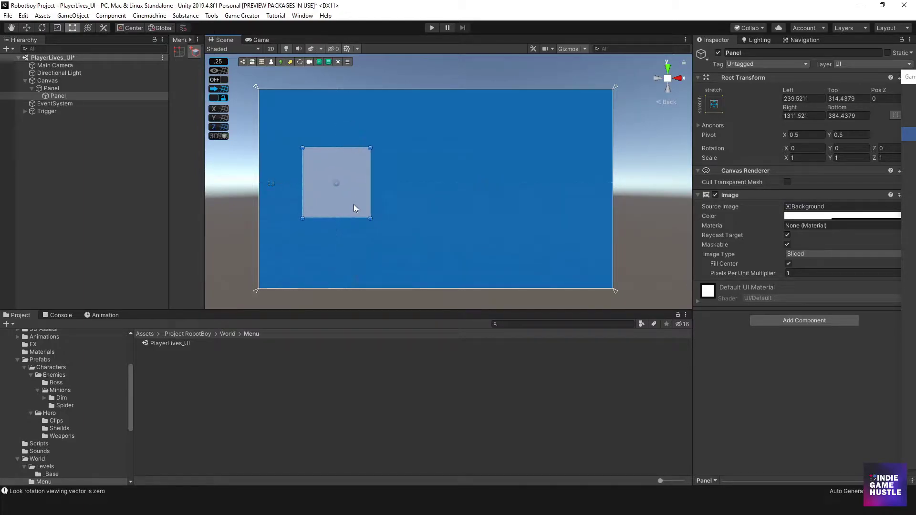
click(52, 89)
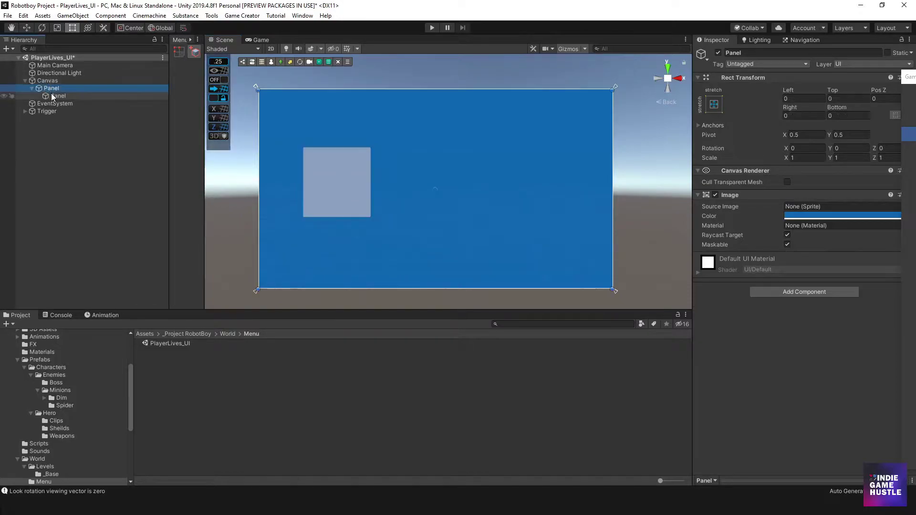
click(57, 95)
key(Delete)
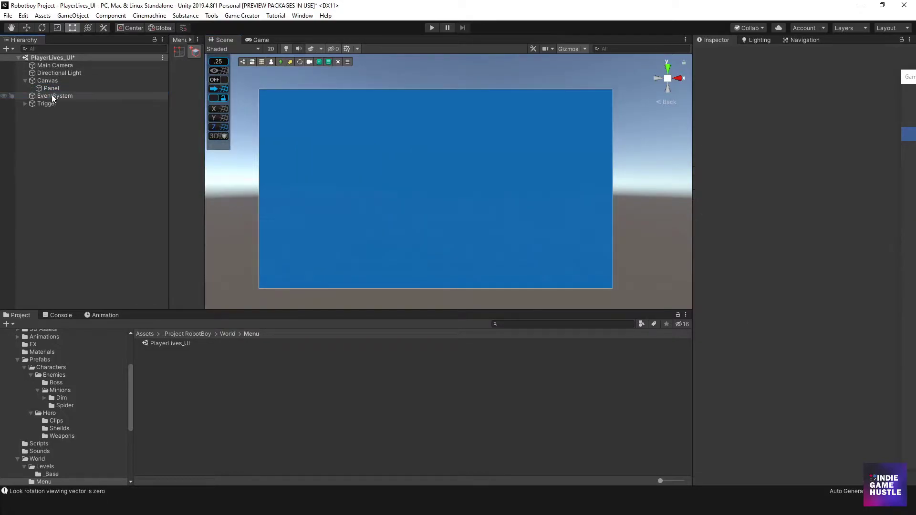
Step: Add a UI Image under the Panel, enlarge it to about 331 by 331 and place it left of centre at about X -407
click(55, 90)
right_click(56, 91)
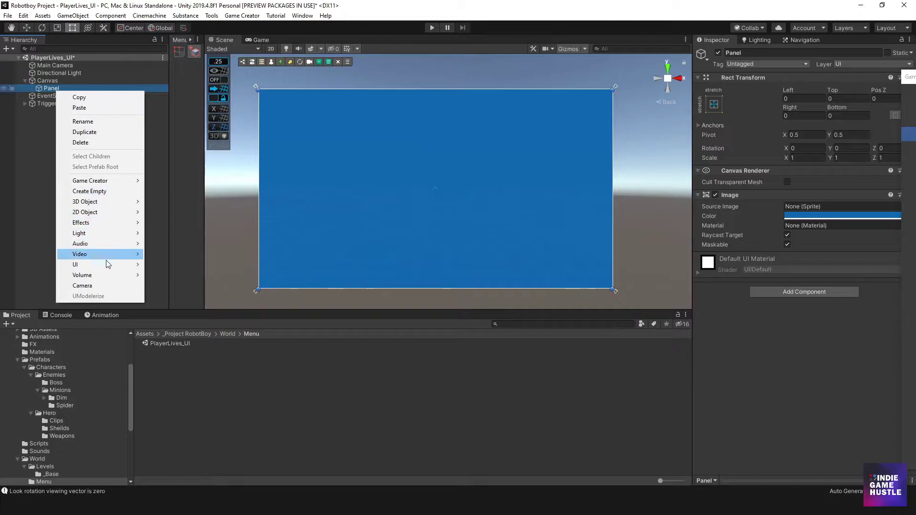
mouse_move(117, 265)
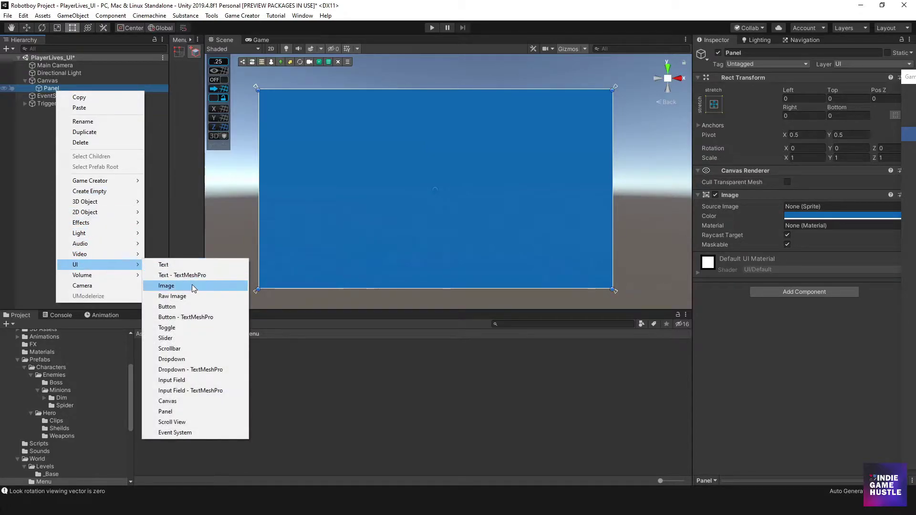
click(172, 286)
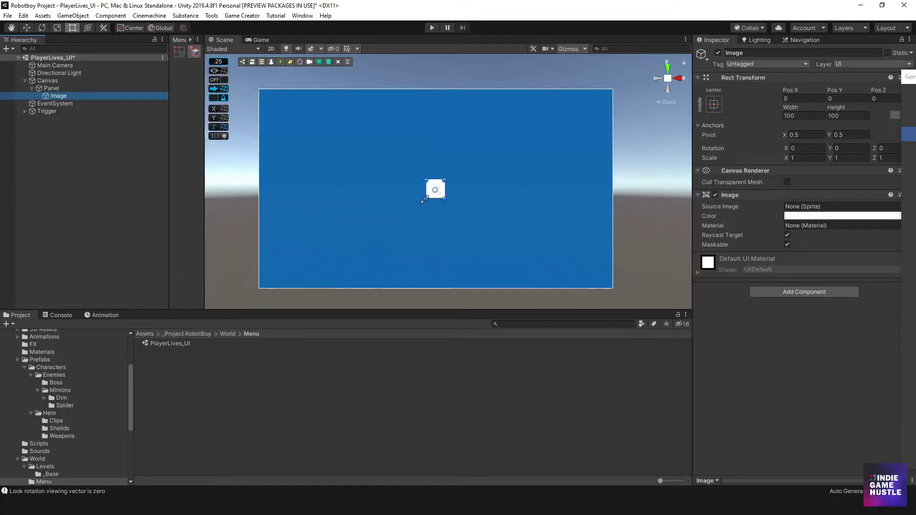
drag(423, 199, 363, 210)
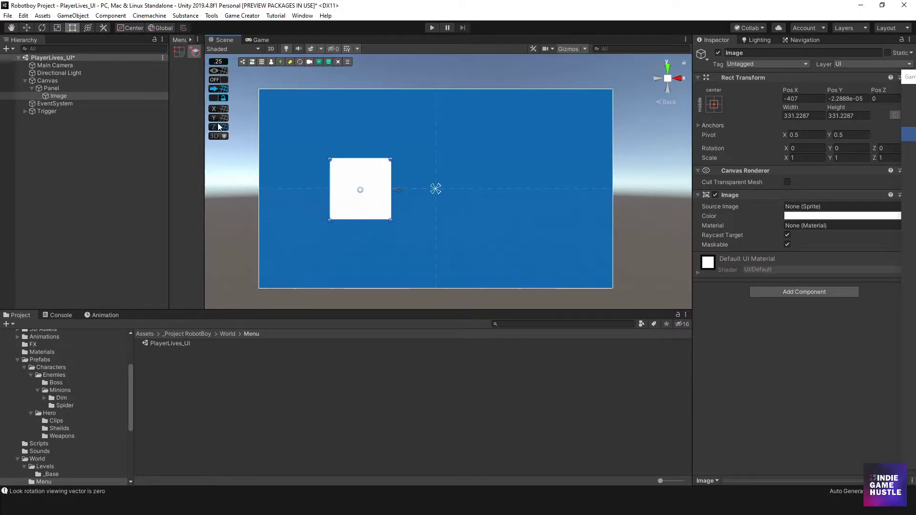
Step: Add a UI Text under the Panel with font size 64 and centred horizontal and vertical alignment
right_click(52, 89)
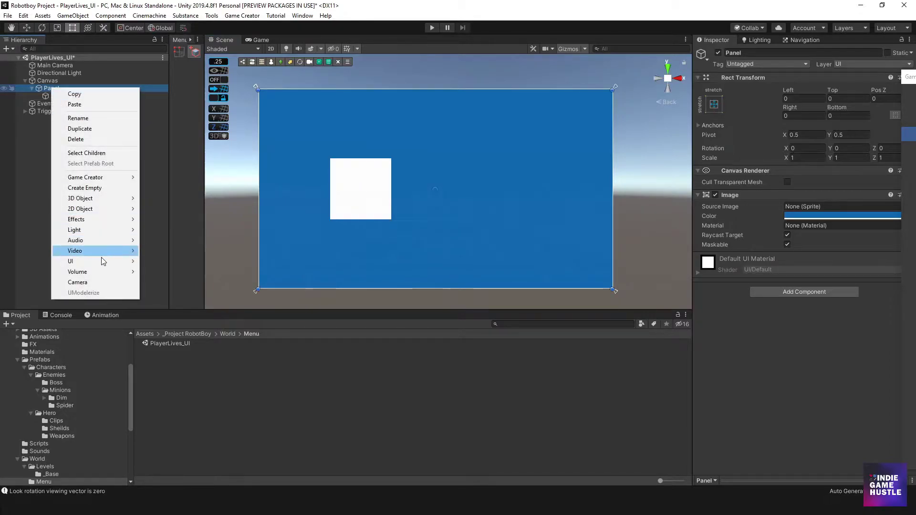
mouse_move(104, 263)
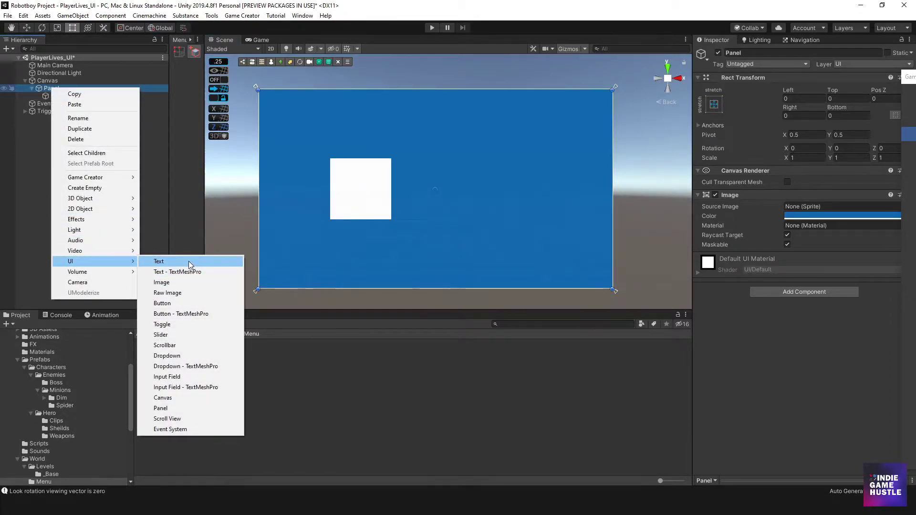
click(188, 262)
click(765, 269)
text(64)
click(797, 303)
click(831, 304)
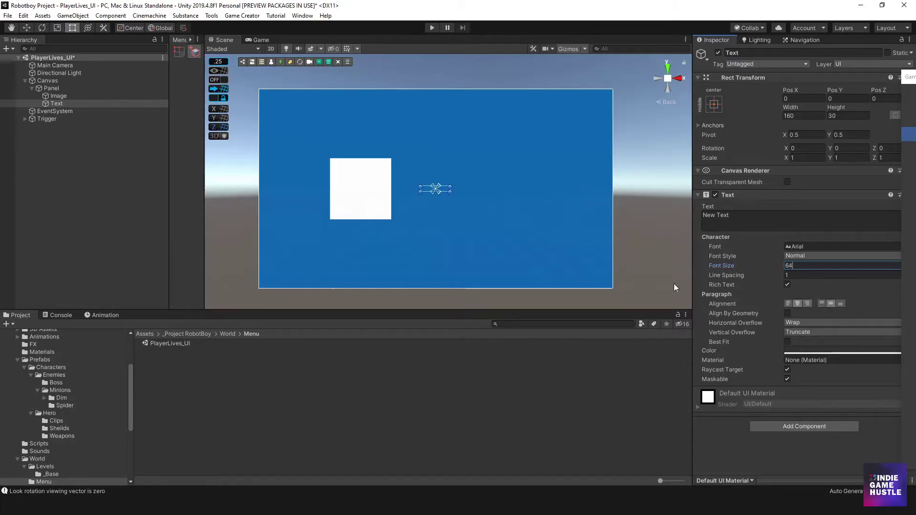
Step: Enlarge the text box to about 355 by 373 right of centre at about X 440, and set its text to 99
drag(452, 192, 541, 187)
click(743, 221)
text(99)
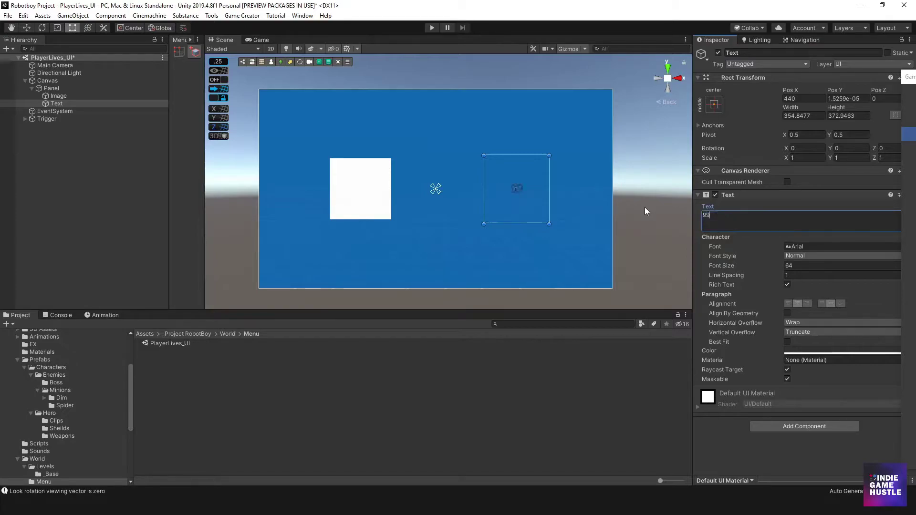
Step: Set the 99 text's font size to 140 and its color to white (FFFFFF)
click(792, 266)
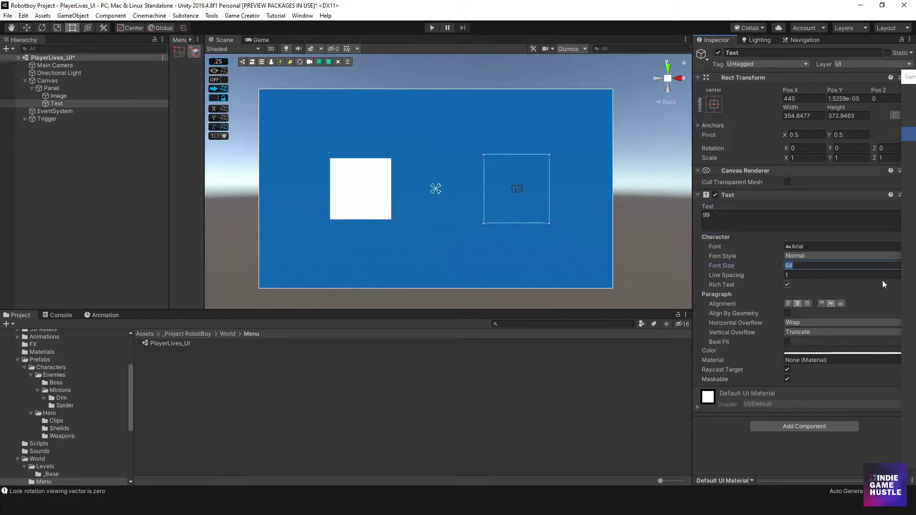
text(120)
key(BackSpace)
key(BackSpace)
text(40)
click(794, 349)
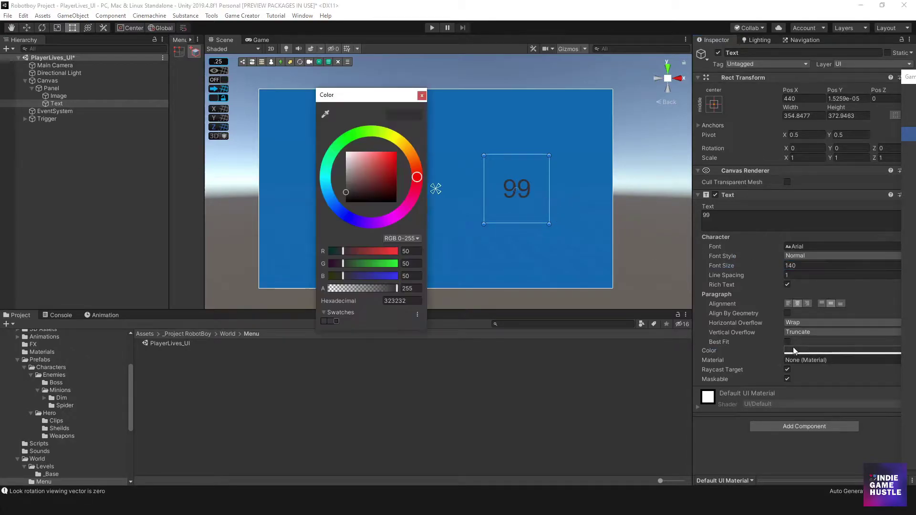
drag(348, 155, 339, 140)
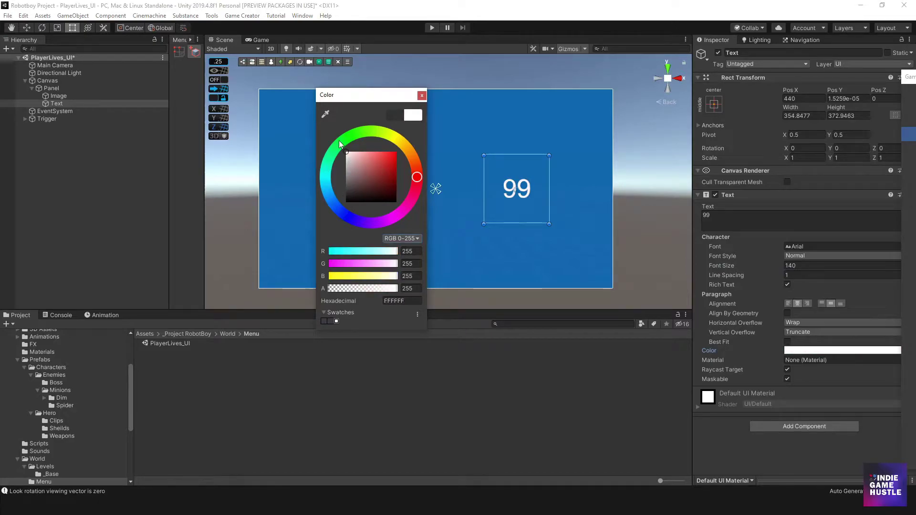
click(422, 95)
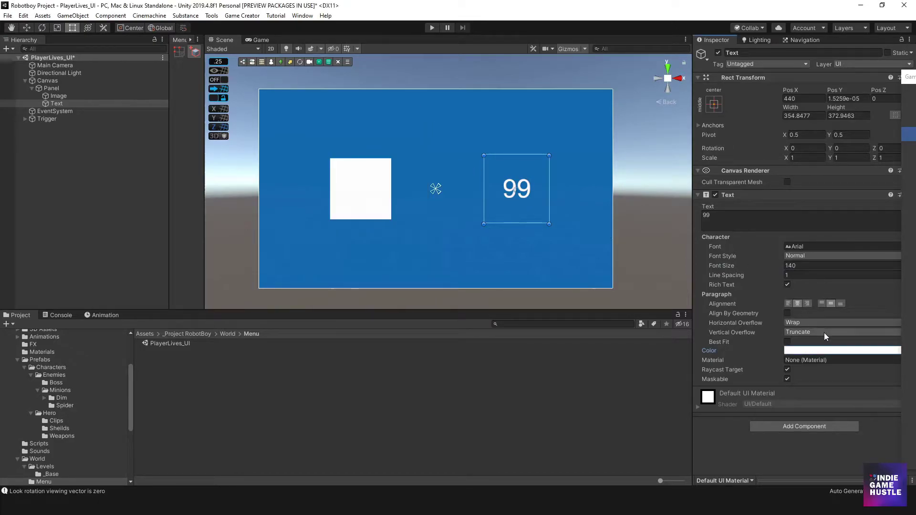
Step: Move the 99 text to about X 383, and enlarge the white image to about 377 by 377 at about X -393
drag(525, 197, 512, 197)
click(365, 210)
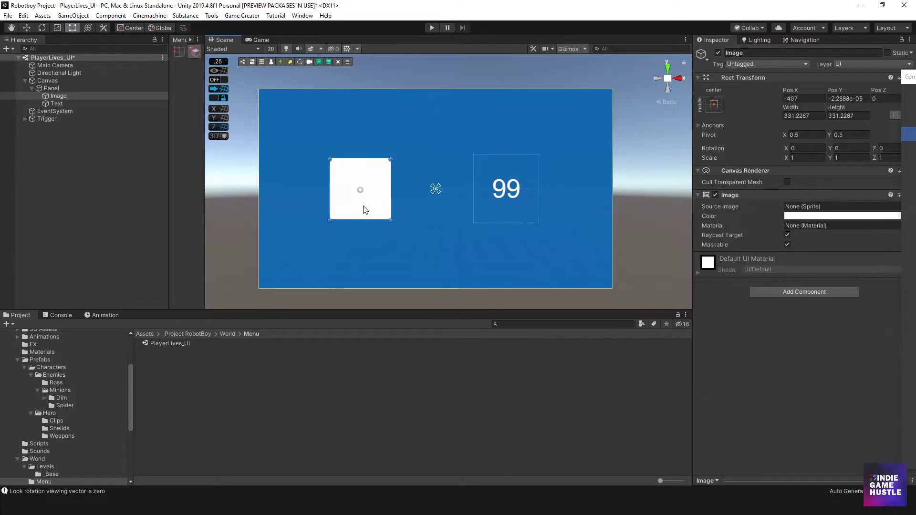
mouse_move(328, 221)
mouse_down()
mouse_move(306, 243)
mouse_move(321, 228)
mouse_up()
drag(371, 215, 378, 210)
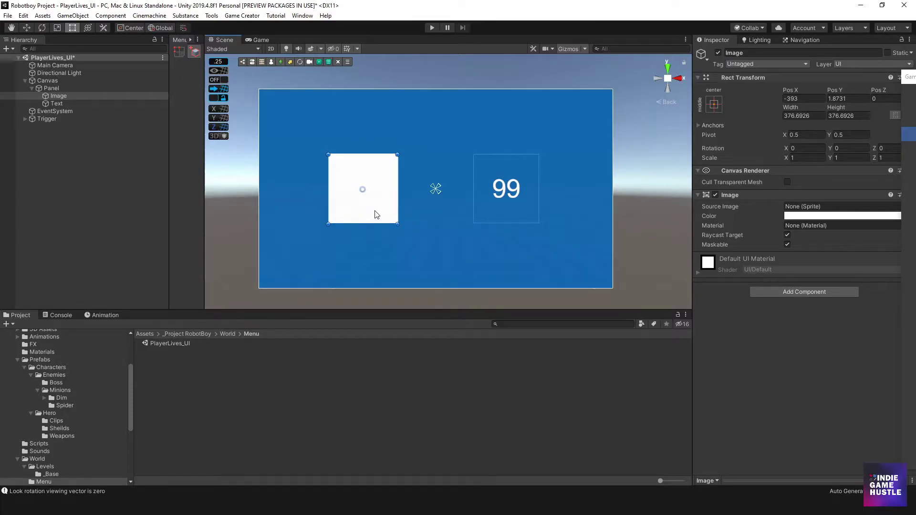
Step: Duplicate the white Image, shrink the copy to about 188 by 190 and centre it between the large image and the 99 text
click(60, 104)
click(65, 97)
key(ctrl+d)
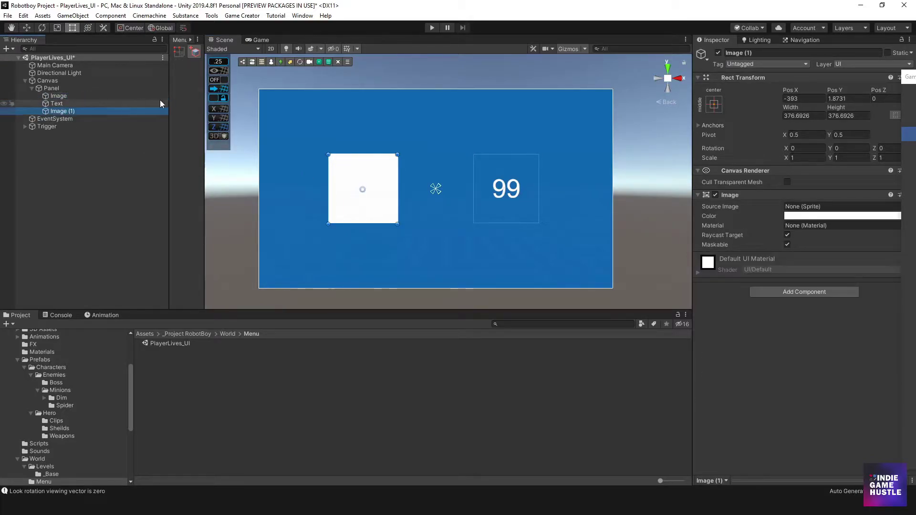
drag(347, 191, 435, 187)
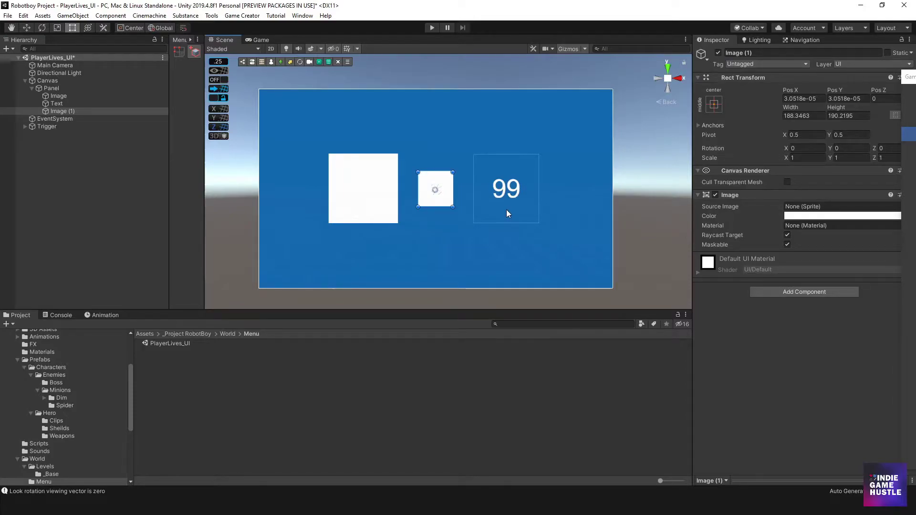
Step: Duplicate the 99 text, place the copy above the original and reduce its box height to about 126
click(54, 103)
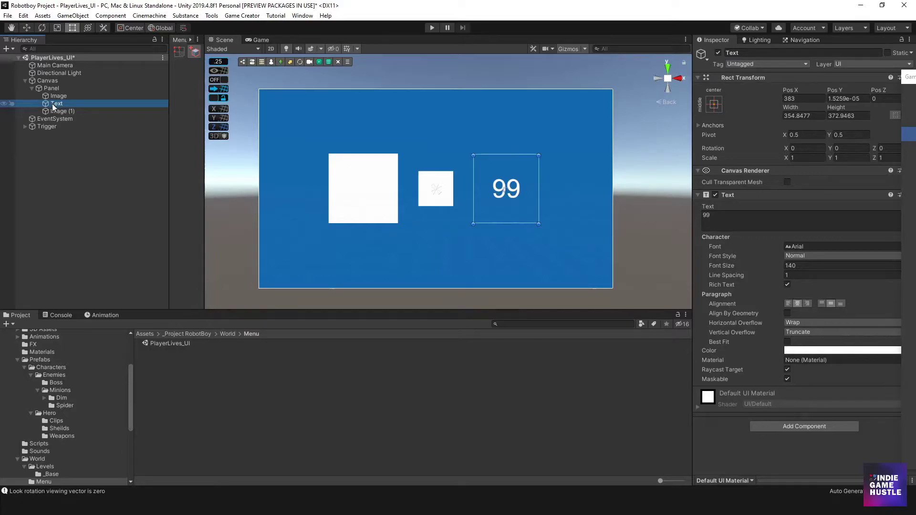
key(ctrl+d)
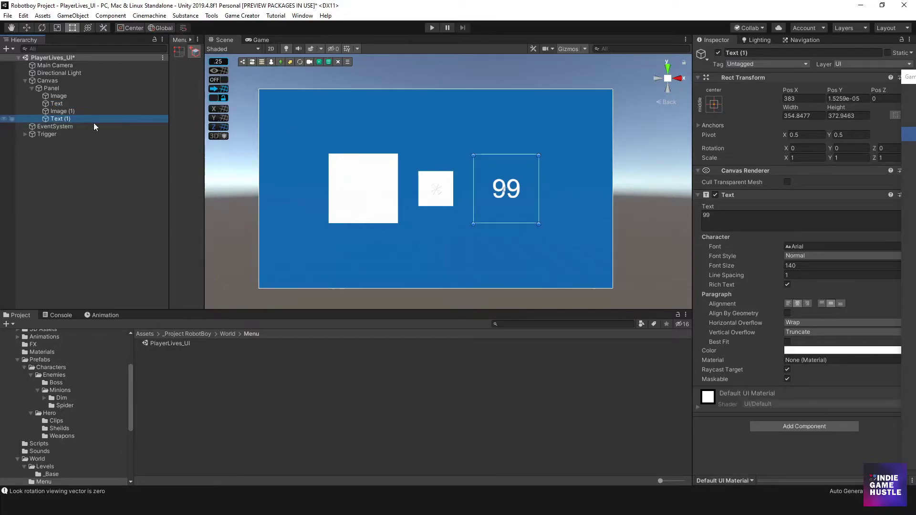
drag(515, 189, 514, 155)
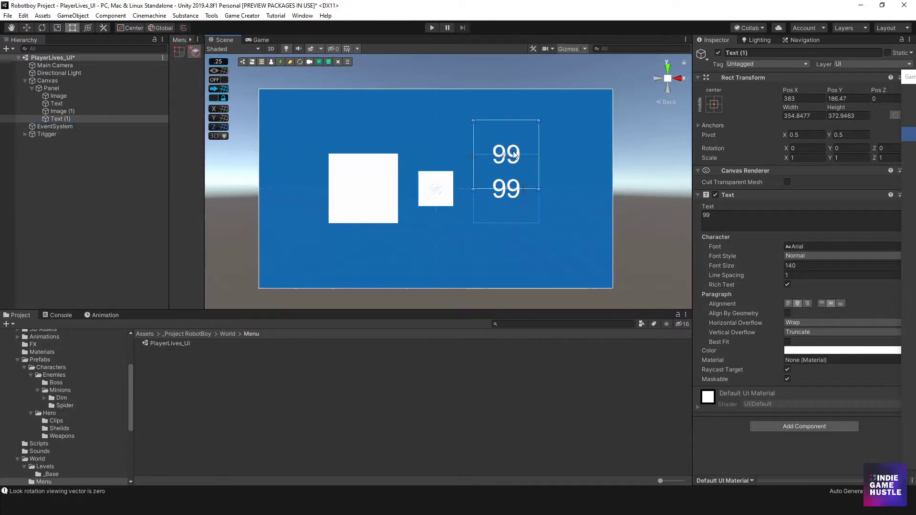
drag(506, 189, 505, 143)
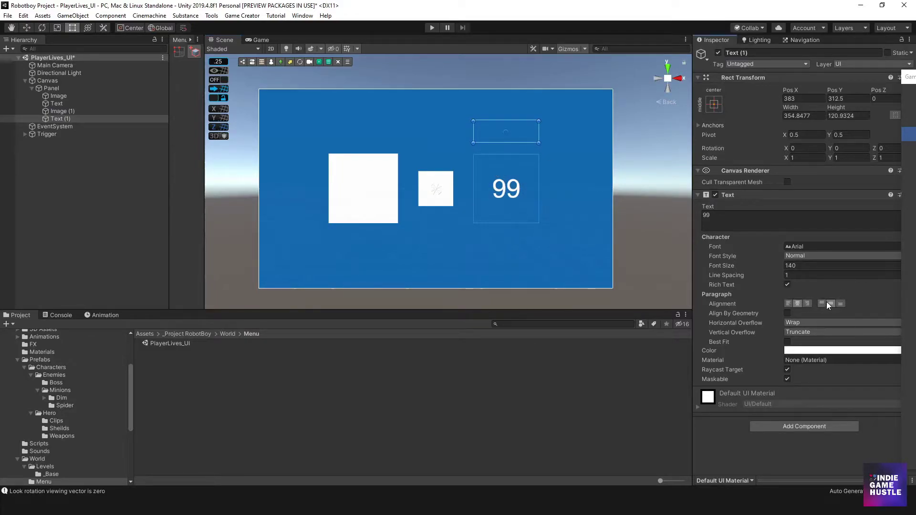
mouse_move(507, 143)
mouse_down()
mouse_move(507, 205)
mouse_move(506, 144)
mouse_up()
Step: Set the font size of the duplicated text above the 99 to 100
click(797, 266)
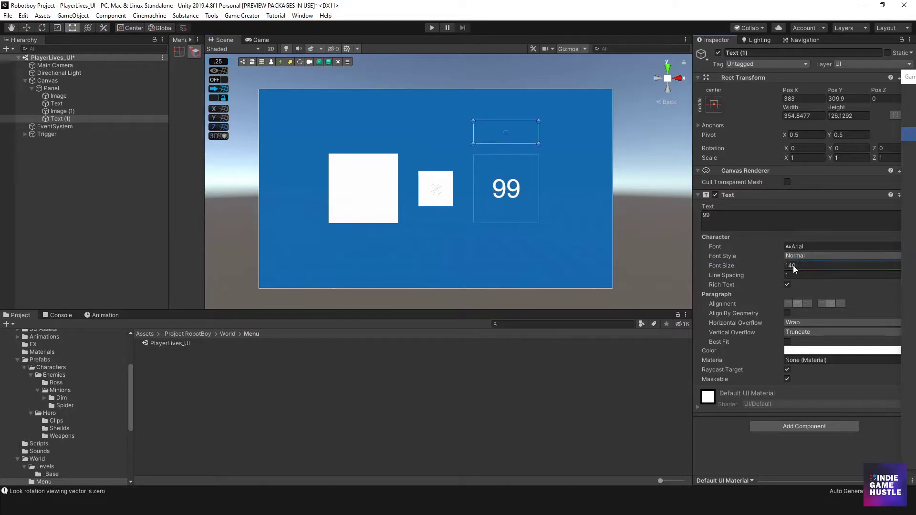
text(120)
drag(799, 266, 761, 266)
text(100)
Step: Replace the content of the duplicated text above the 99 with LIVES
click(782, 220)
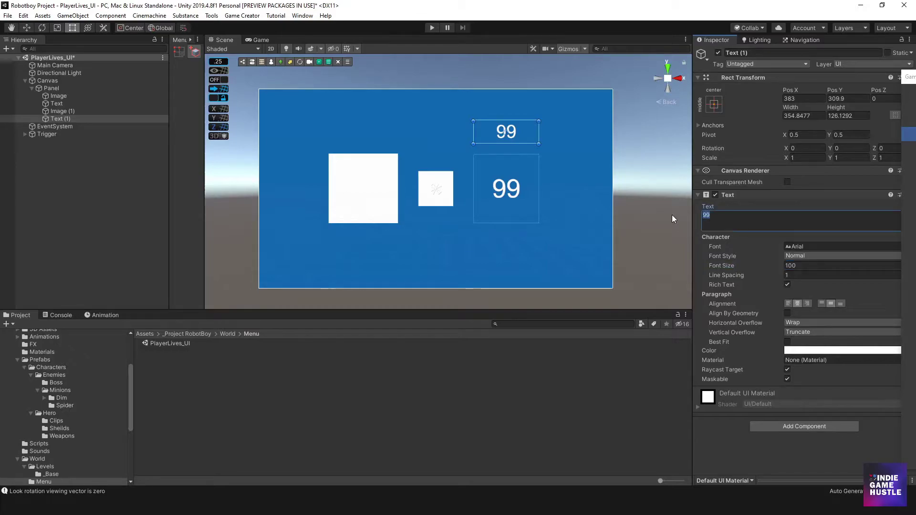
text(LOIVE)
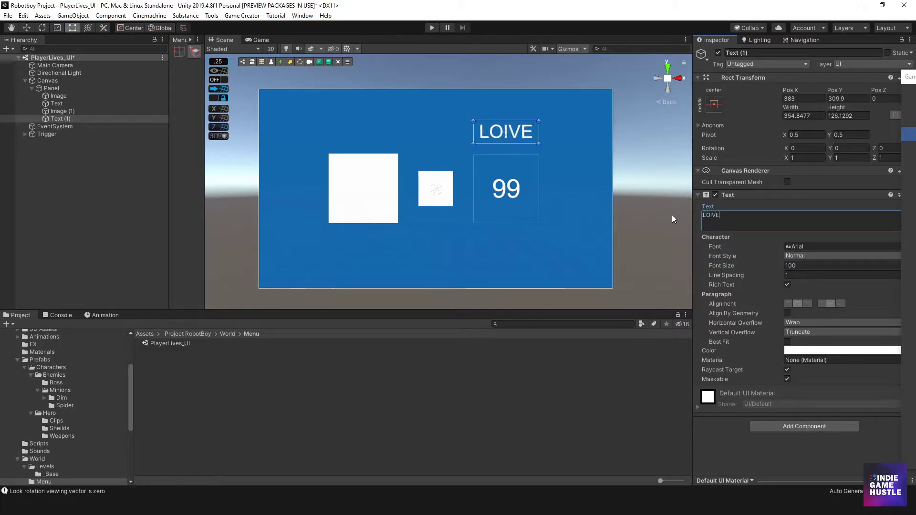
key(BackSpace)
key(BackSpace)
key(BackSpace)
key(BackSpace)
text(IVES)
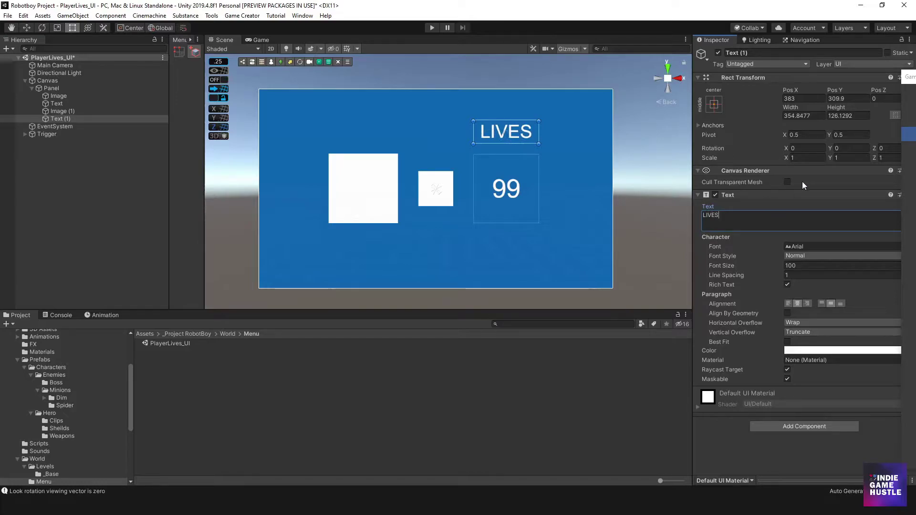
Step: Change the content of the label above the 99 to REMAINING LIVES
click(520, 135)
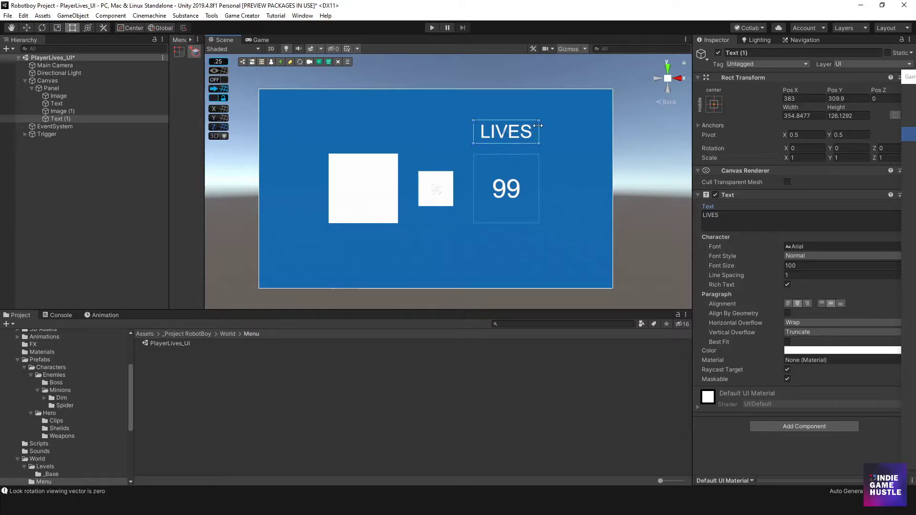
click(728, 212)
key(ctrl+a)
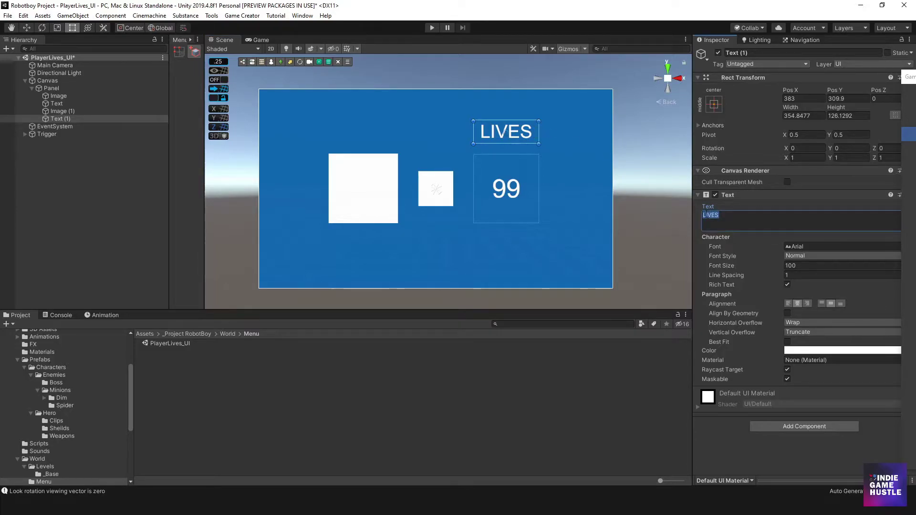
key(Home)
text(r)
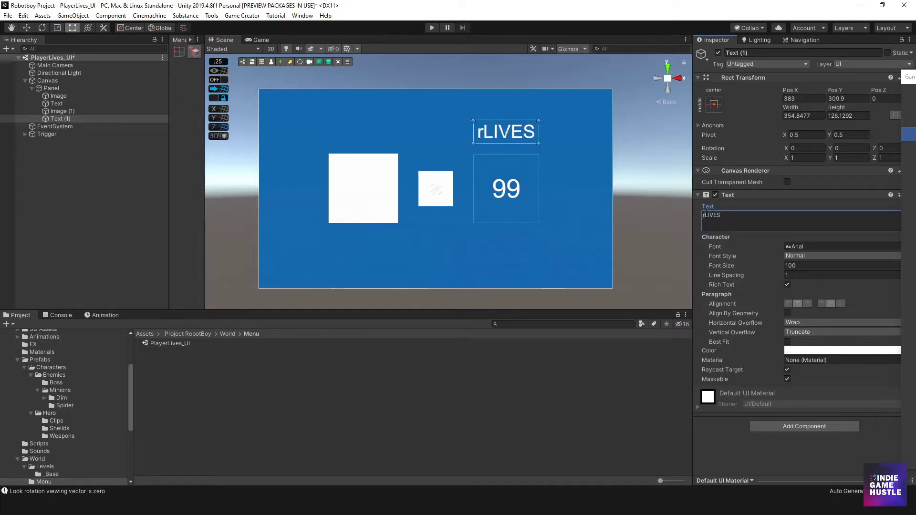
key(BackSpace)
text(REMAINING)
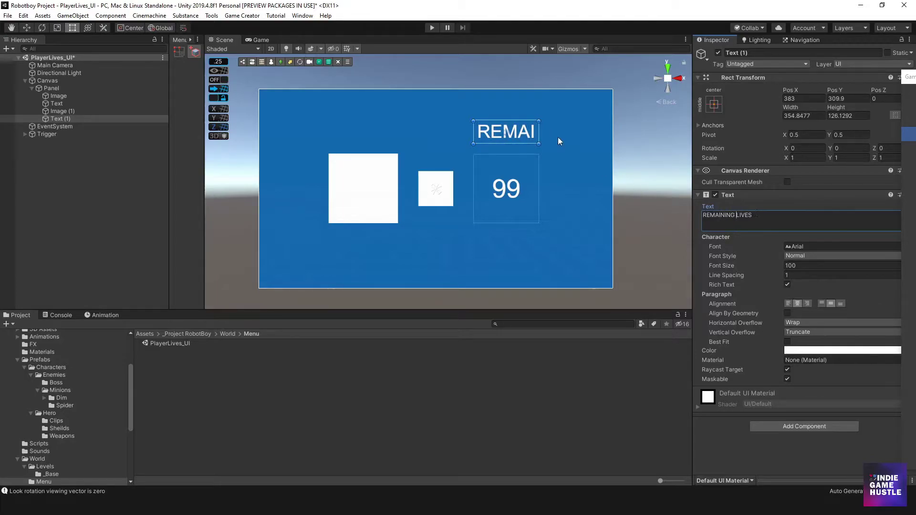
Step: Set the REMAINING LIVES label's font size to 60 and resize its box to about 596 wide, keeping it centred above the 99
mouse_move(539, 142)
mouse_down()
mouse_move(638, 141)
mouse_move(548, 135)
mouse_up()
click(788, 265)
text(80)
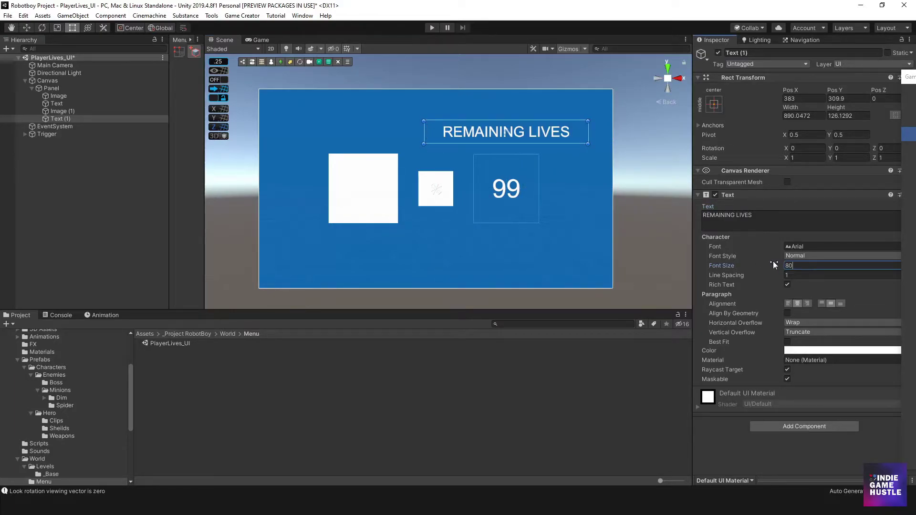
text(60)
drag(423, 131, 478, 131)
drag(559, 131, 530, 130)
key(q)
drag(399, 225, 408, 226)
key(t)
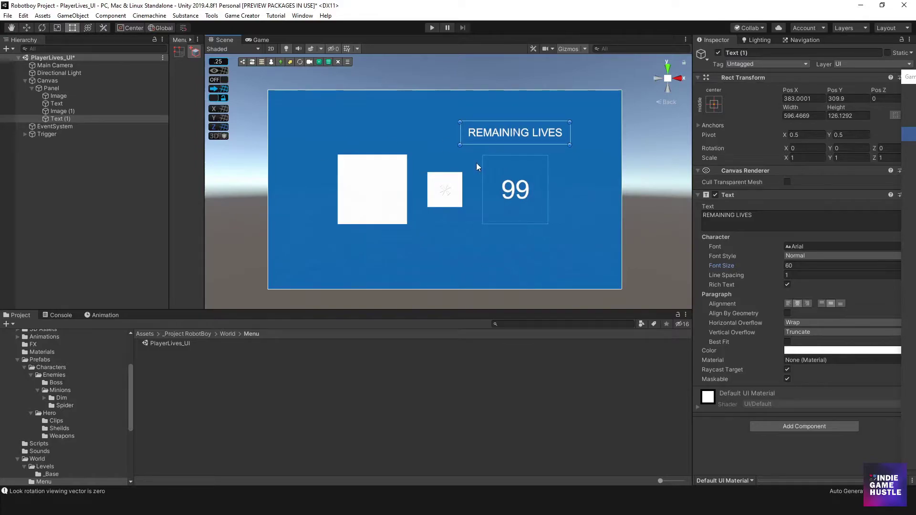
Step: Add a Game Creator Trigger under the Panel, create an Actions object for its On Start event and select that object
click(363, 201)
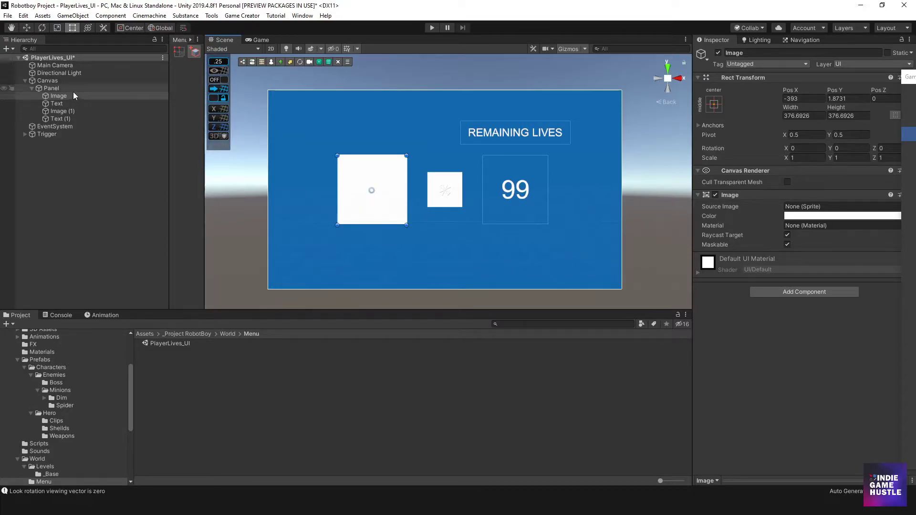
click(55, 89)
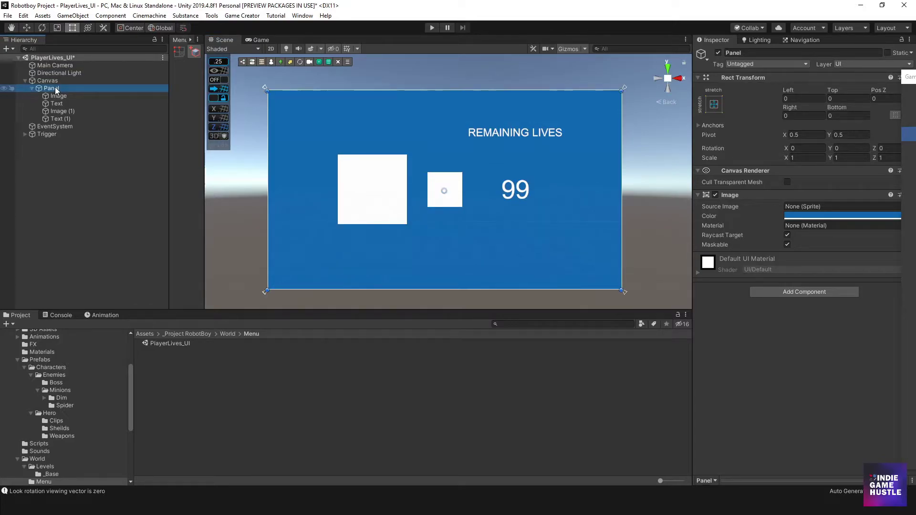
right_click(55, 87)
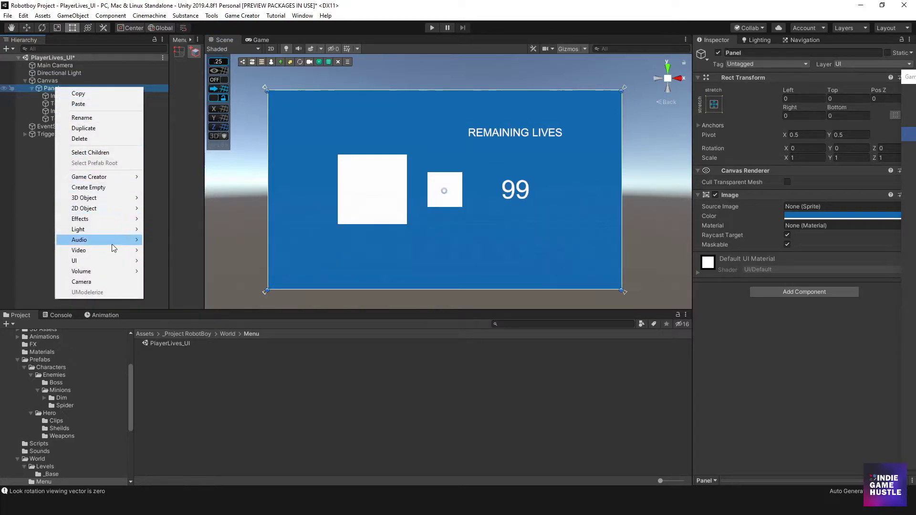
mouse_move(118, 180)
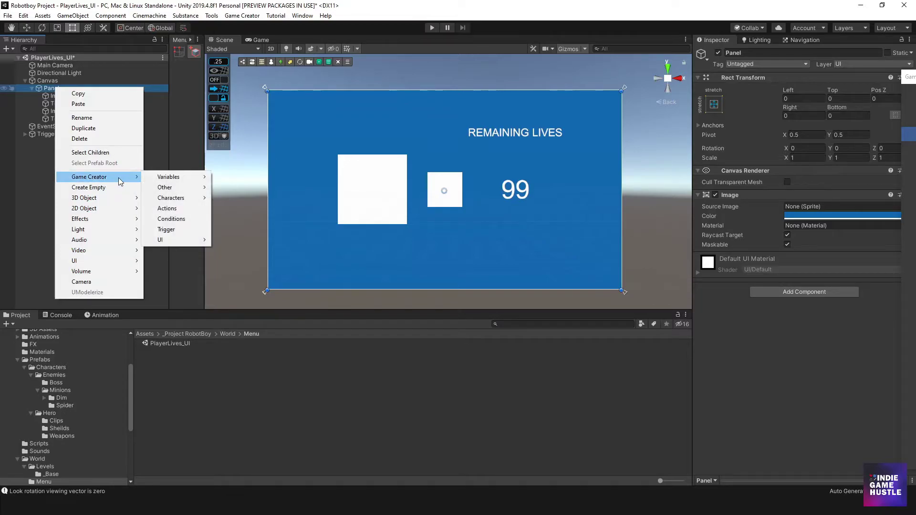
click(178, 229)
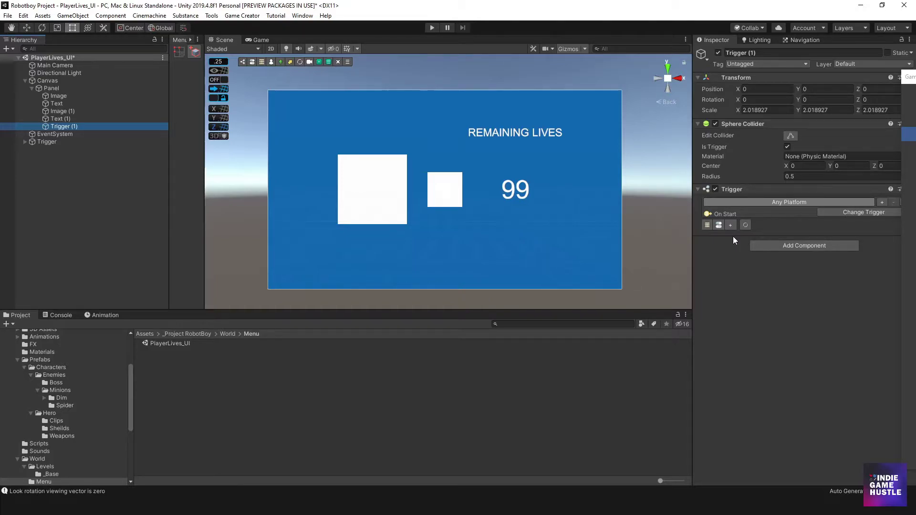
click(708, 225)
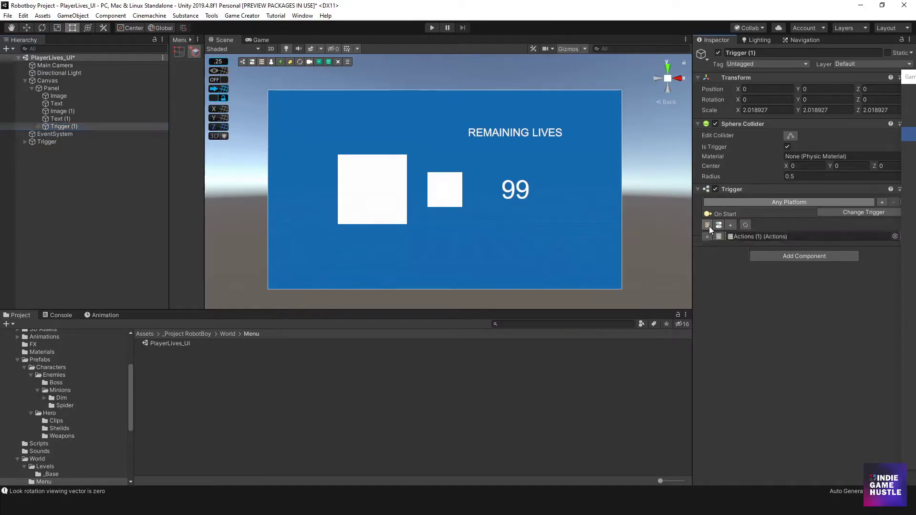
click(38, 126)
click(76, 134)
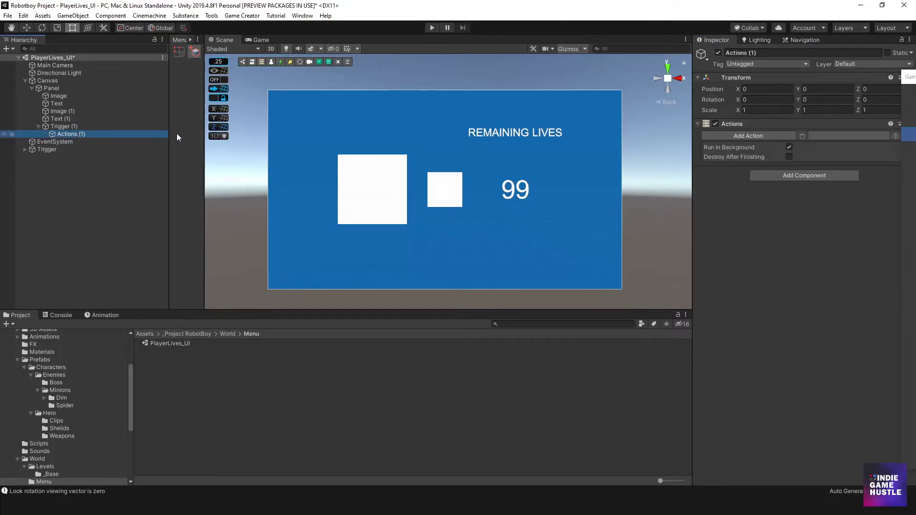
Step: Try a Variable Number action on the playerLives global variable in the new Actions object, and remove the action
click(725, 139)
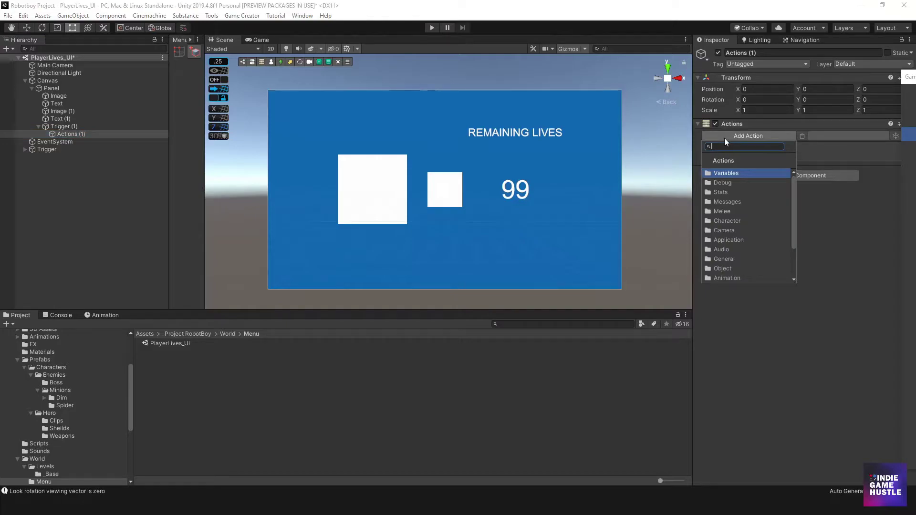
click(733, 175)
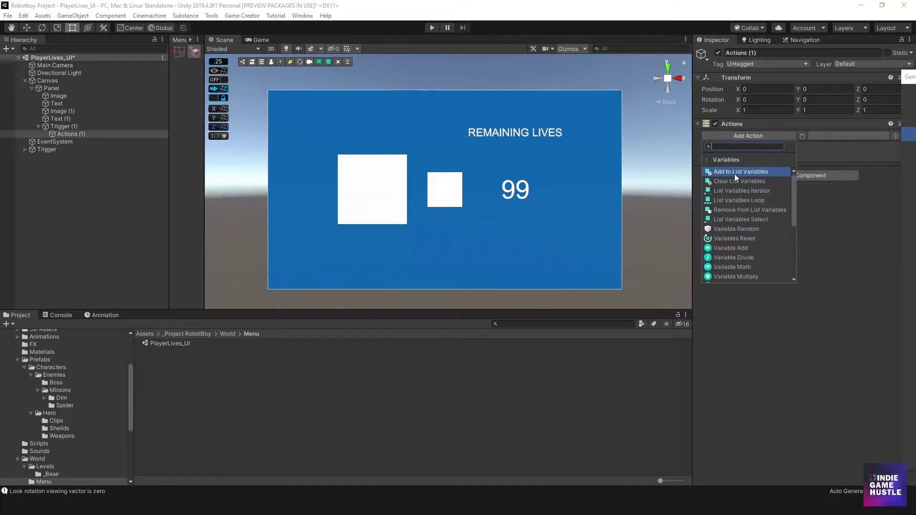
scroll(732, 220, down, 3)
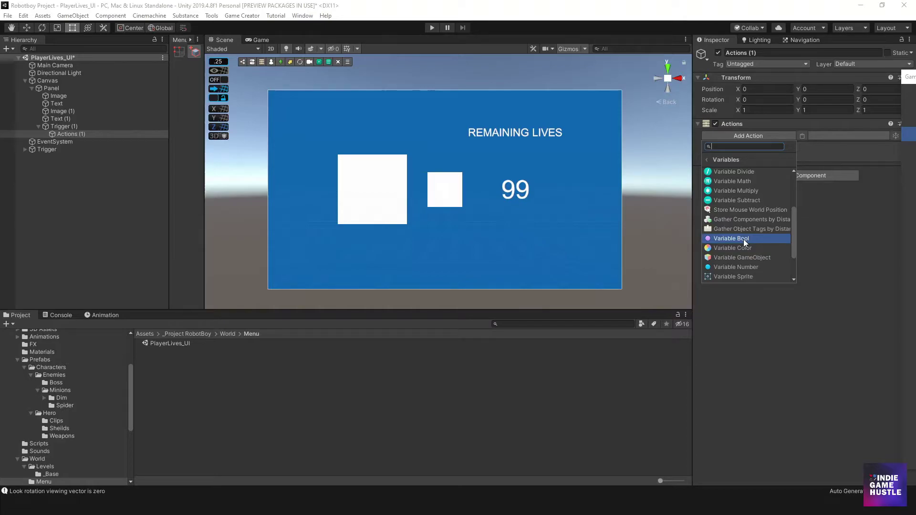
click(757, 267)
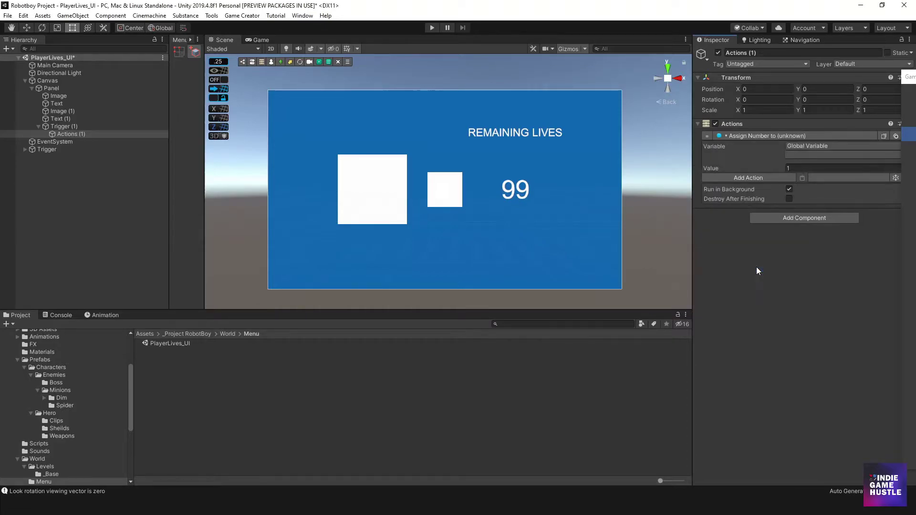
click(809, 155)
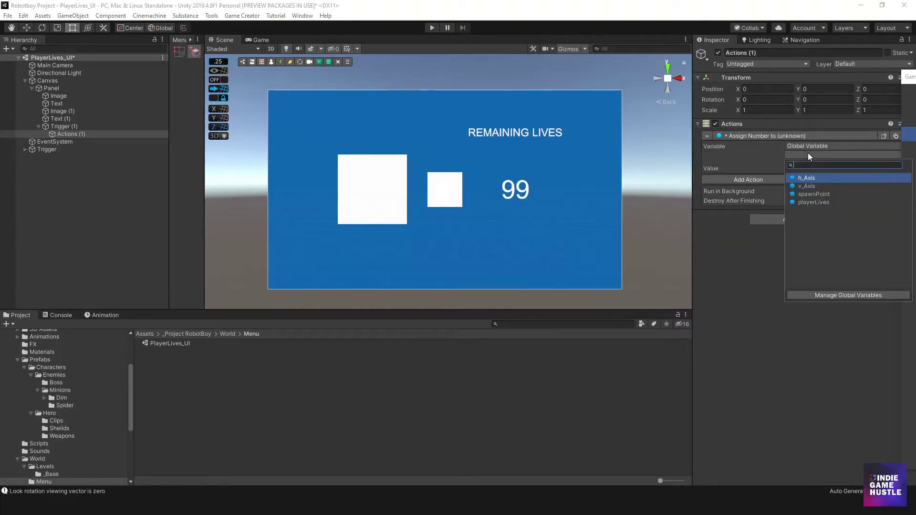
click(810, 202)
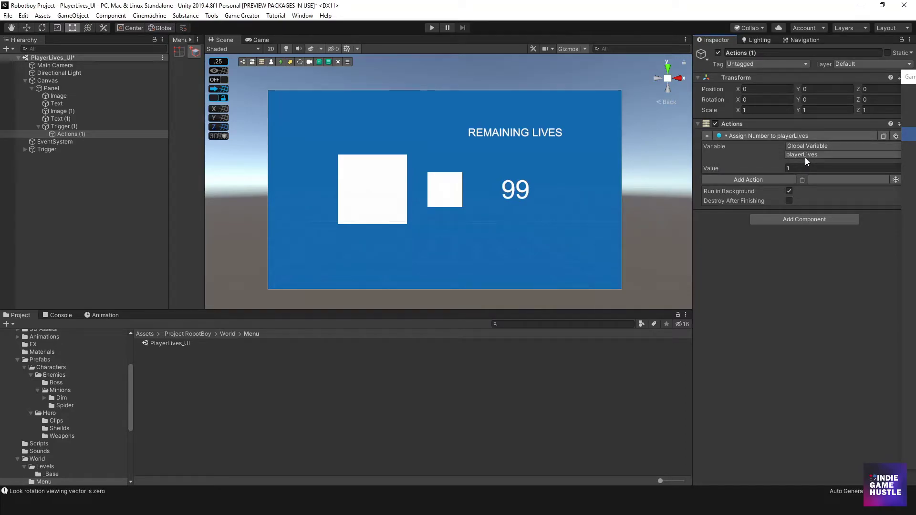
click(783, 135)
click(783, 135)
mouse_move(692, 203)
mouse_down()
mouse_move(672, 203)
mouse_move(692, 201)
mouse_up()
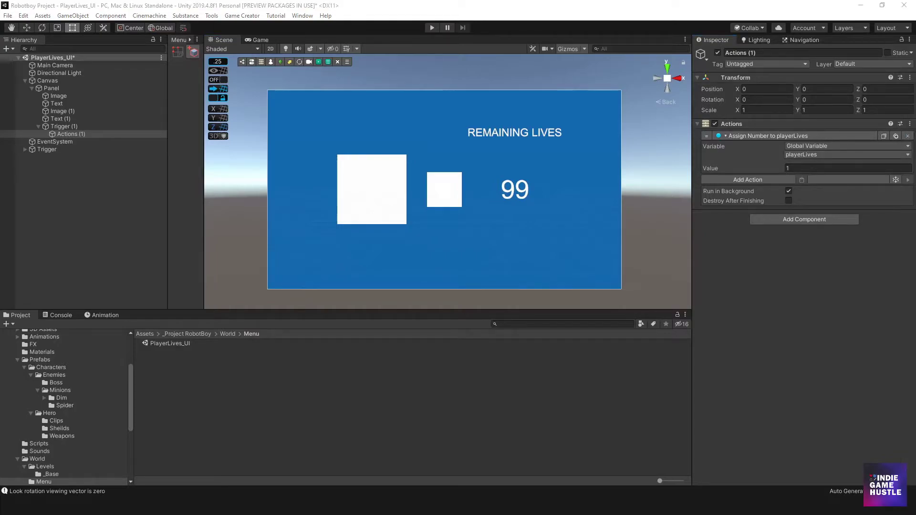
click(907, 135)
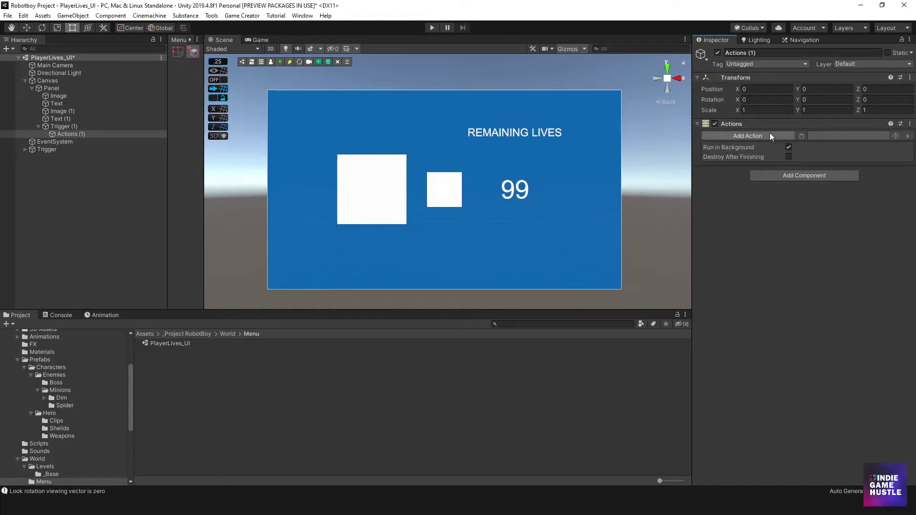
click(769, 136)
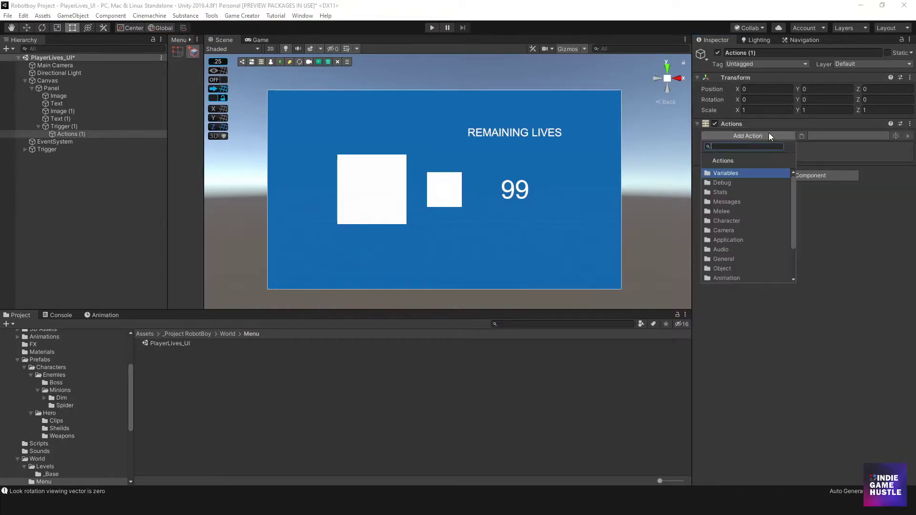
click(728, 173)
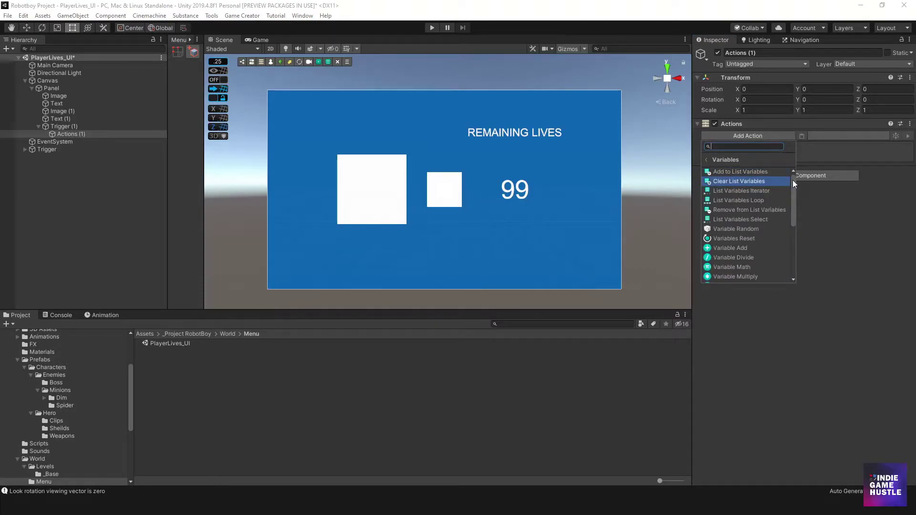
drag(793, 181, 793, 223)
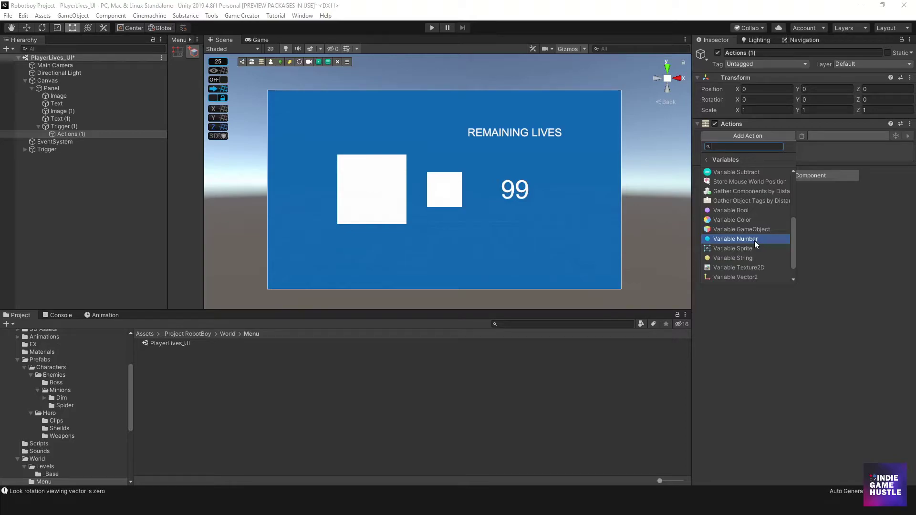
click(843, 291)
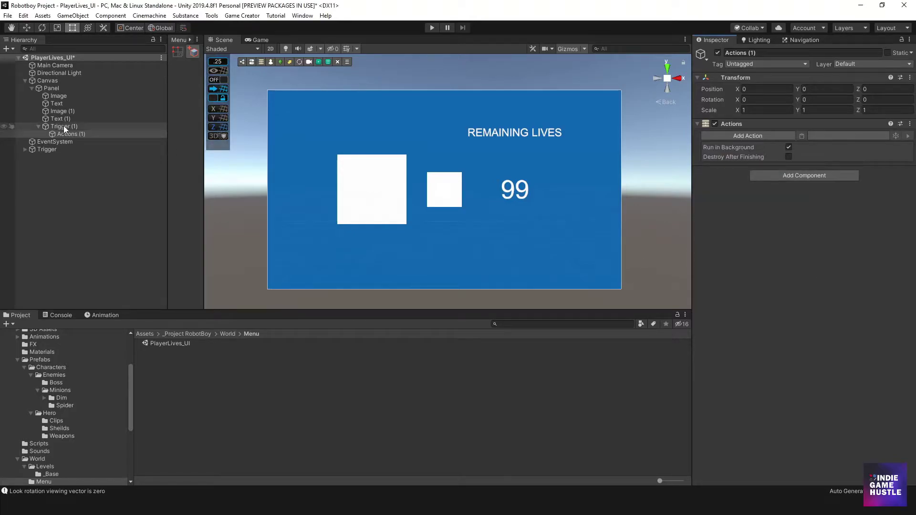
Step: Add a UI Change Text action to the Actions object and assign the 99 text object as its target
click(721, 136)
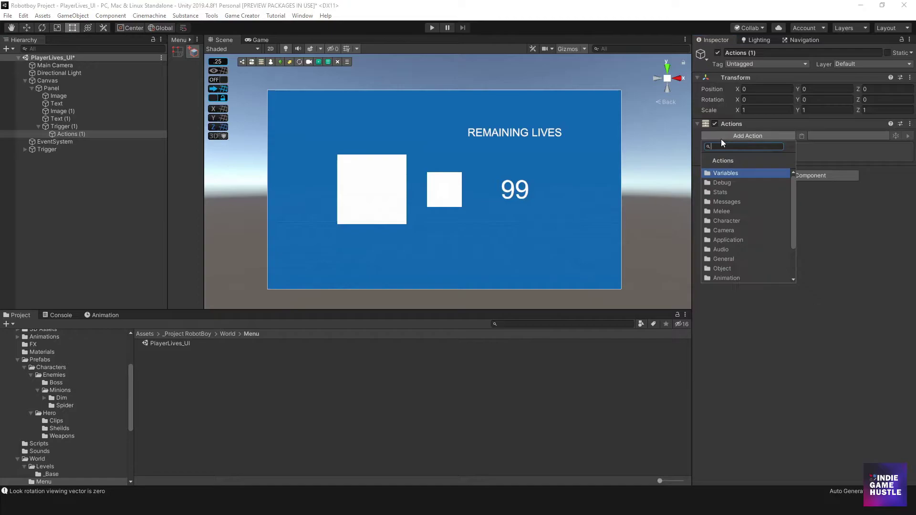
scroll(742, 255, down, 3)
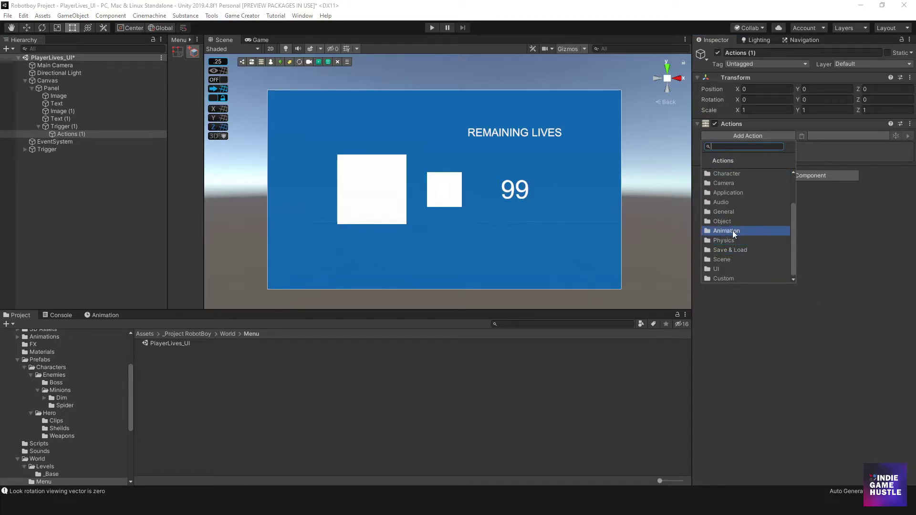
click(727, 268)
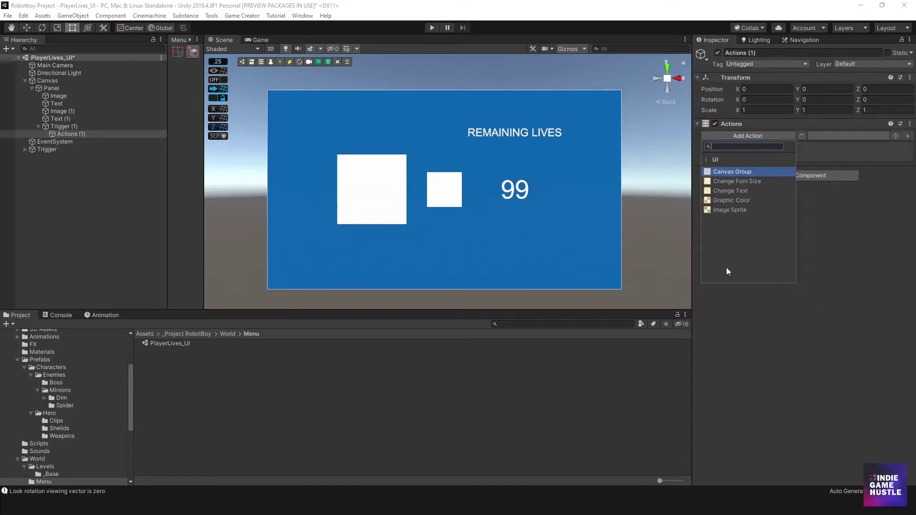
click(737, 191)
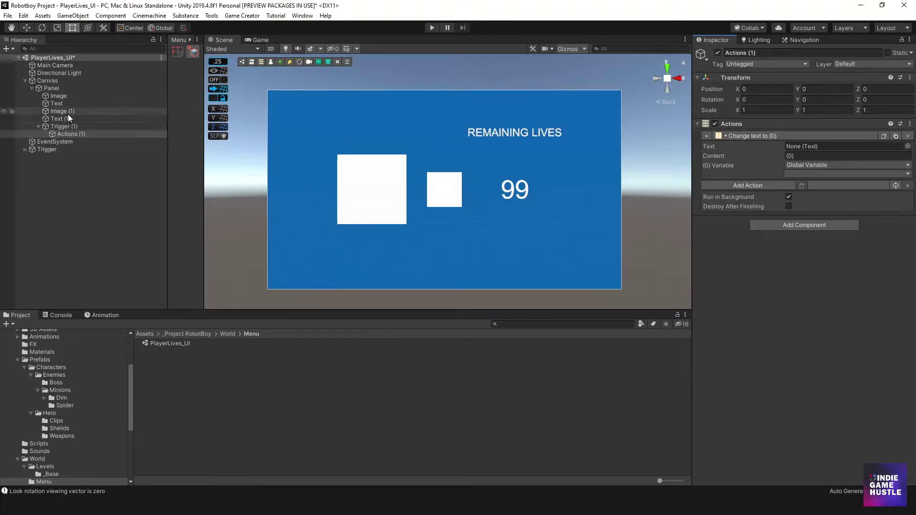
drag(56, 103, 847, 147)
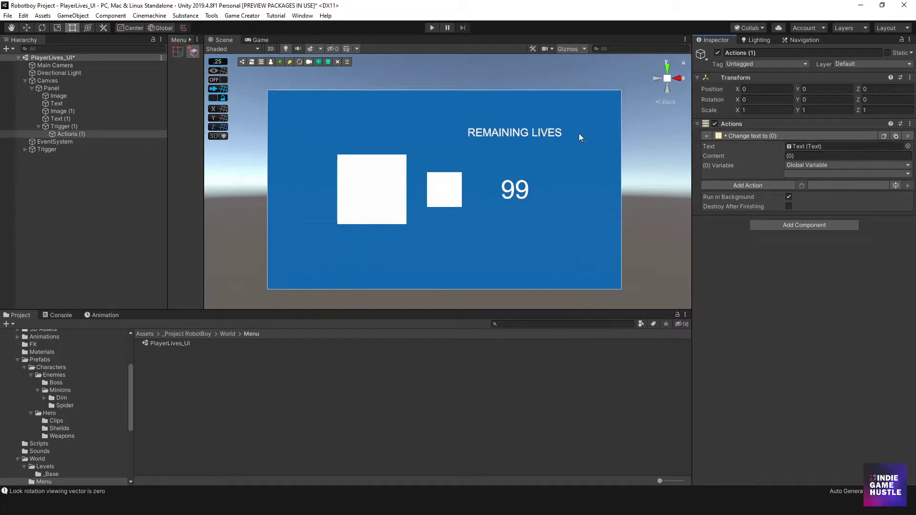
Step: Rename the 99 text object to Lives Number and assign it as the target of the Change Text action
click(62, 102)
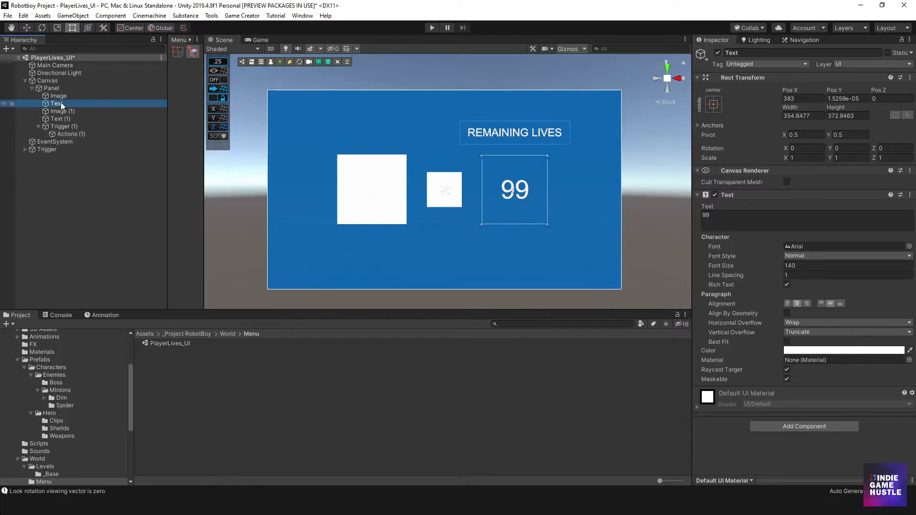
click(61, 102)
text(lIVES nUM)
key(BackSpace)
key(BackSpace)
key(BackSpace)
key(BackSpace)
key(BackSpace)
key(BackSpace)
key(BackSpace)
key(BackSpace)
key(BackSpace)
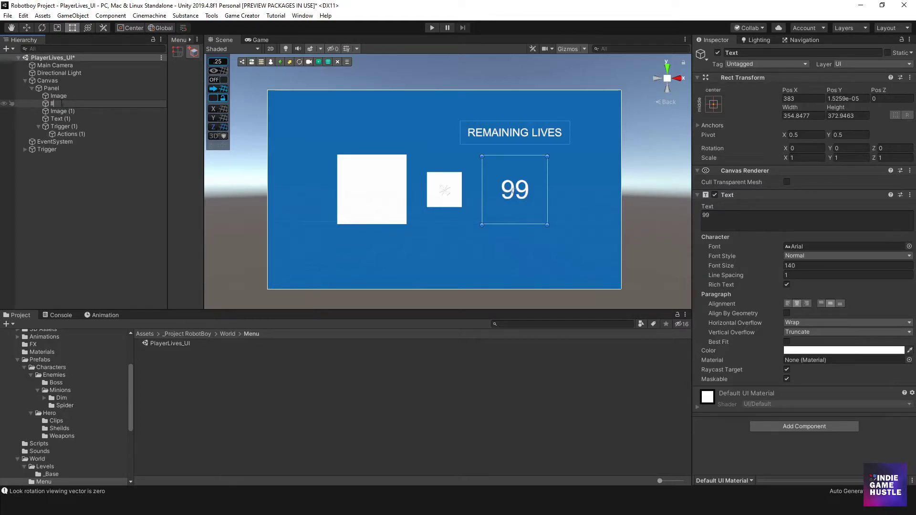
text(Lives Number)
key(Return)
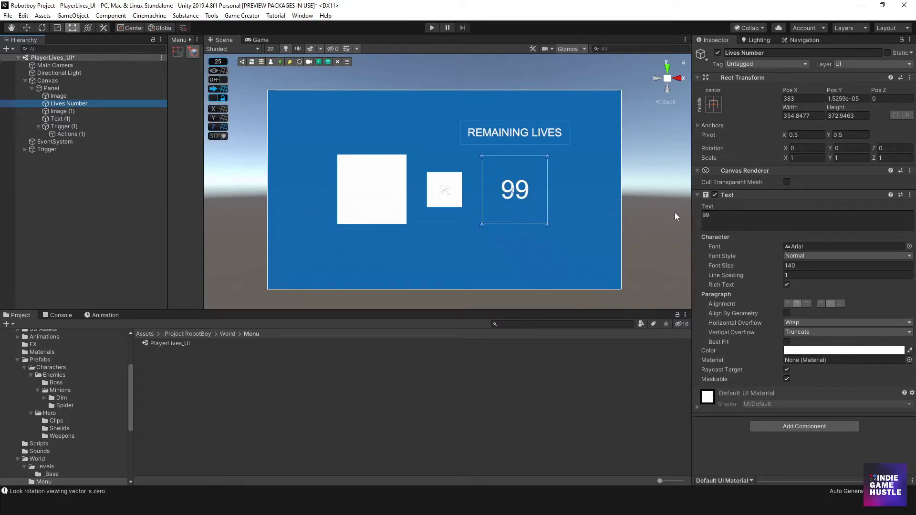
click(69, 134)
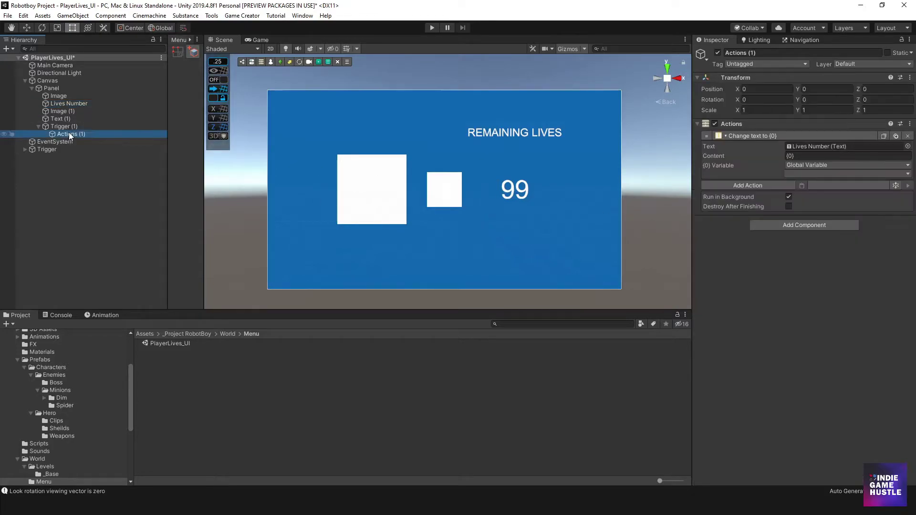
drag(65, 104, 801, 149)
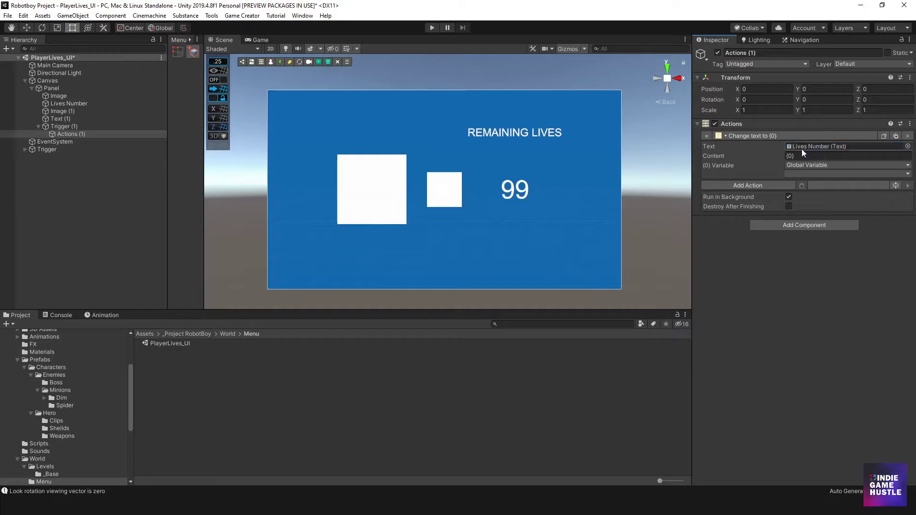
Step: Use the playerLives global variable for the Change Text action's content and test the scene in Play mode
click(809, 173)
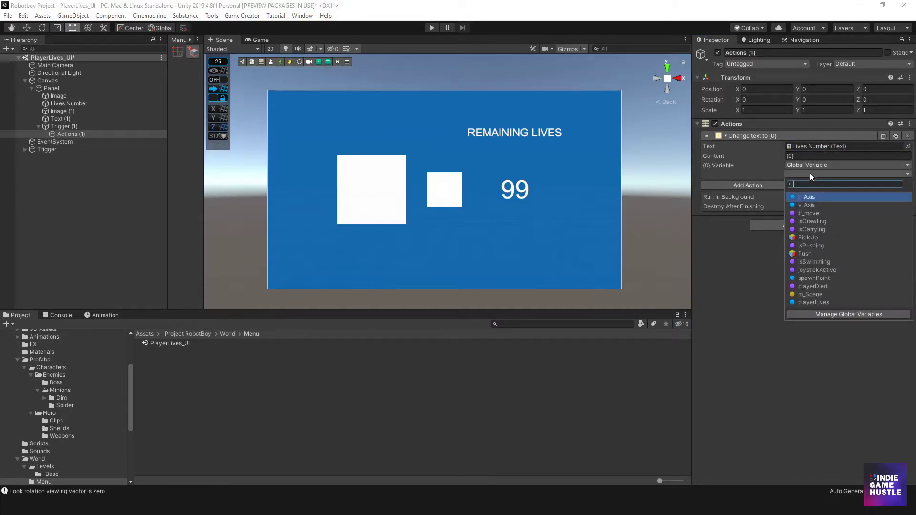
click(820, 303)
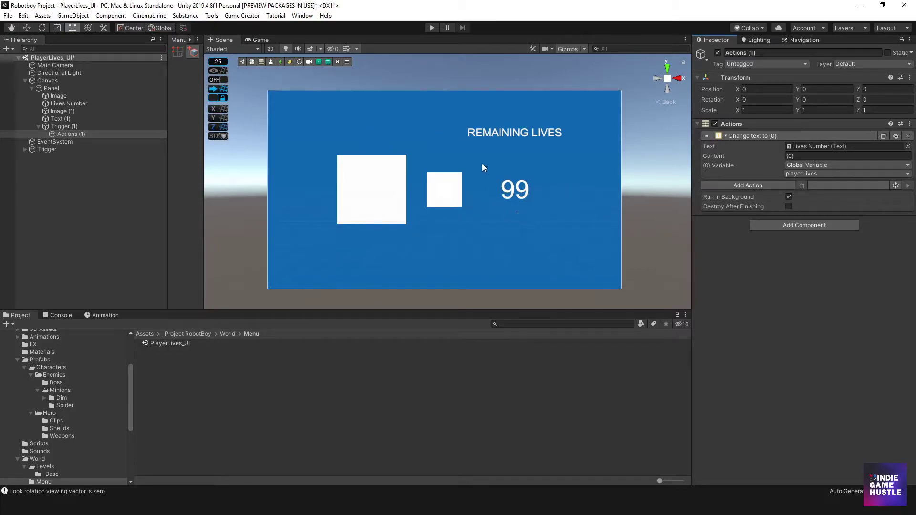
click(431, 27)
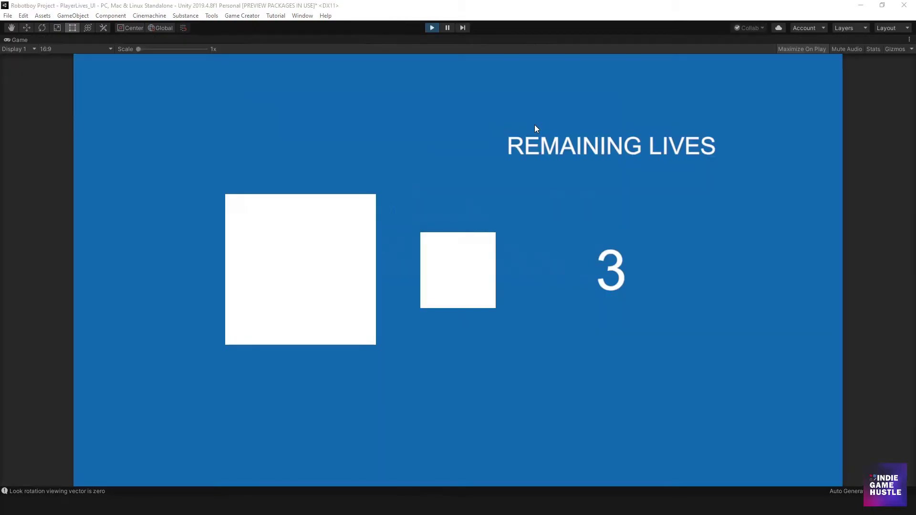
click(429, 27)
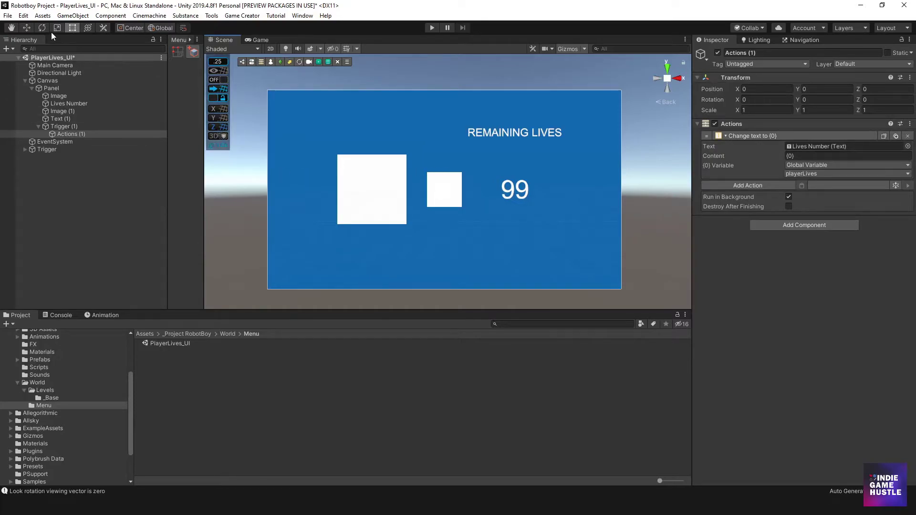
Step: Save the PlayerLives_UI scene and the project
click(7, 15)
click(19, 72)
click(8, 15)
click(24, 91)
Step: Open the _Base scene from the World > Levels folder
click(227, 334)
click(159, 344)
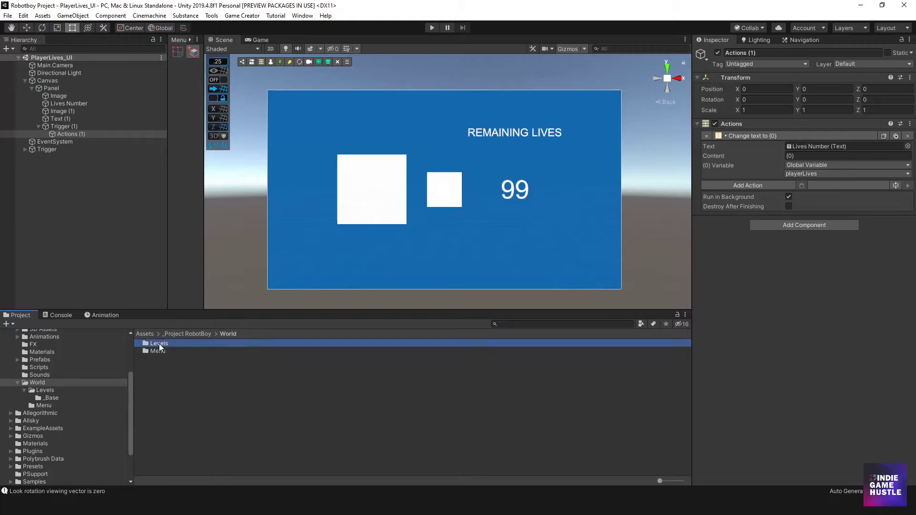
double_click(159, 344)
click(156, 350)
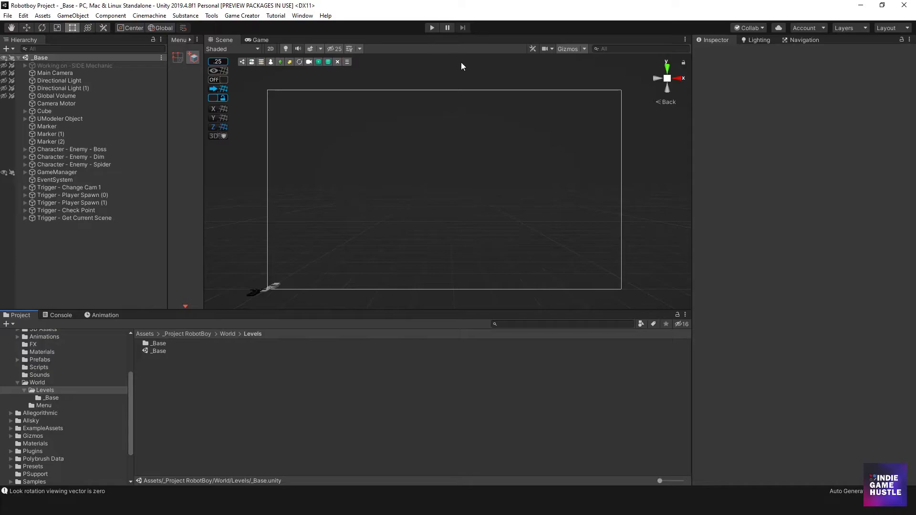
Step: Play-test the _Base scene, letting enemies kill the player to compare the lives counter with the remaining lives screen, and stop the test
click(431, 28)
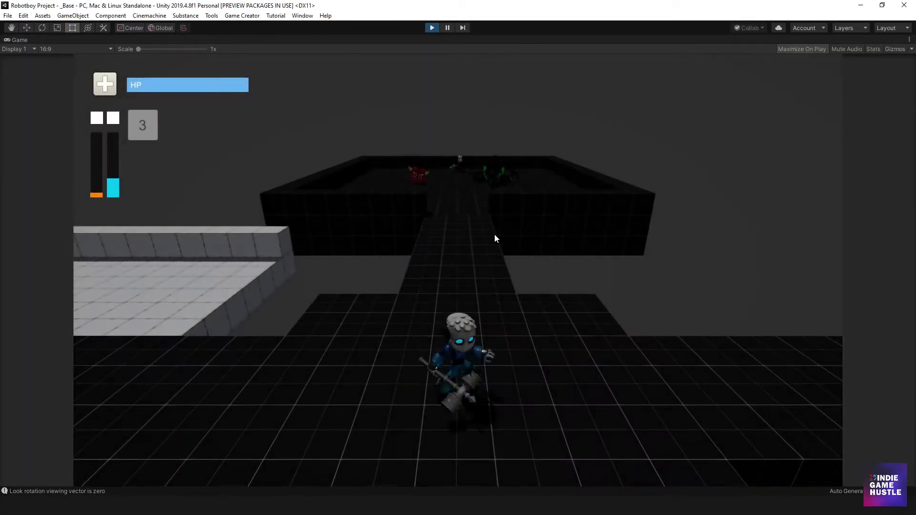
key(w)
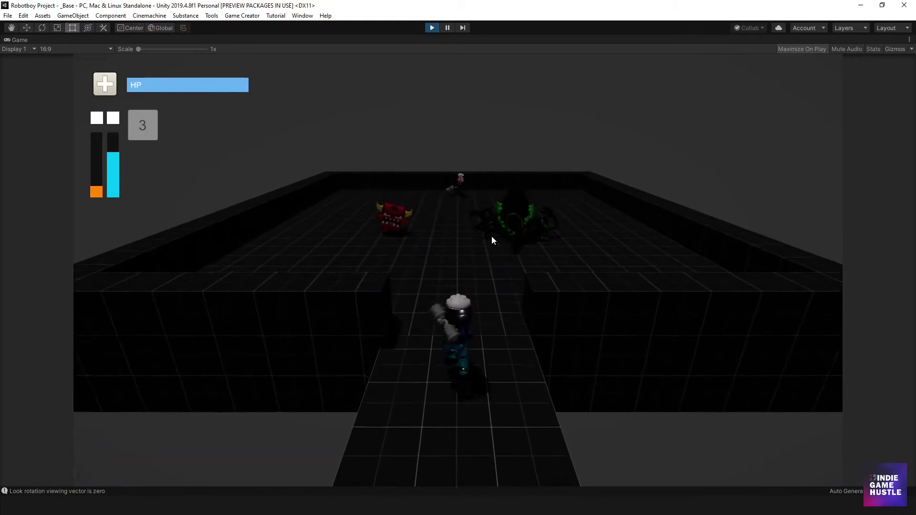
click(490, 238)
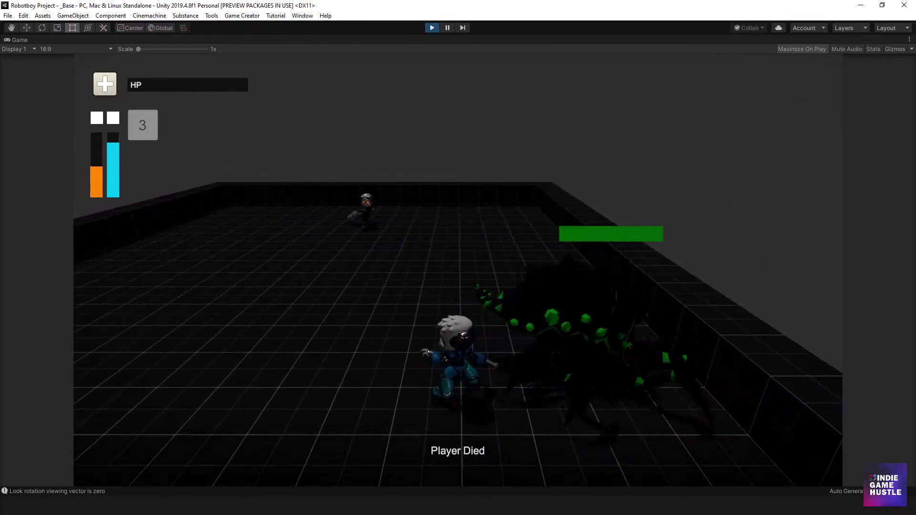
drag(778, 45, 807, 89)
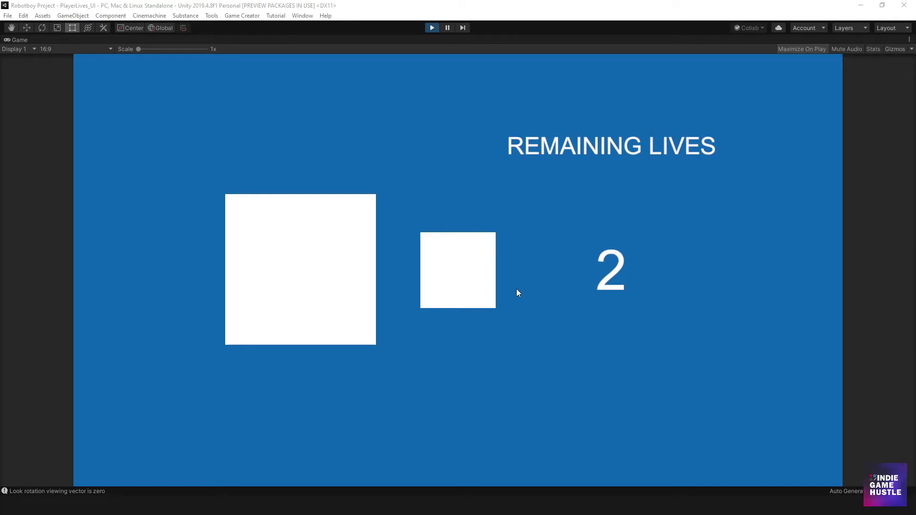
click(435, 278)
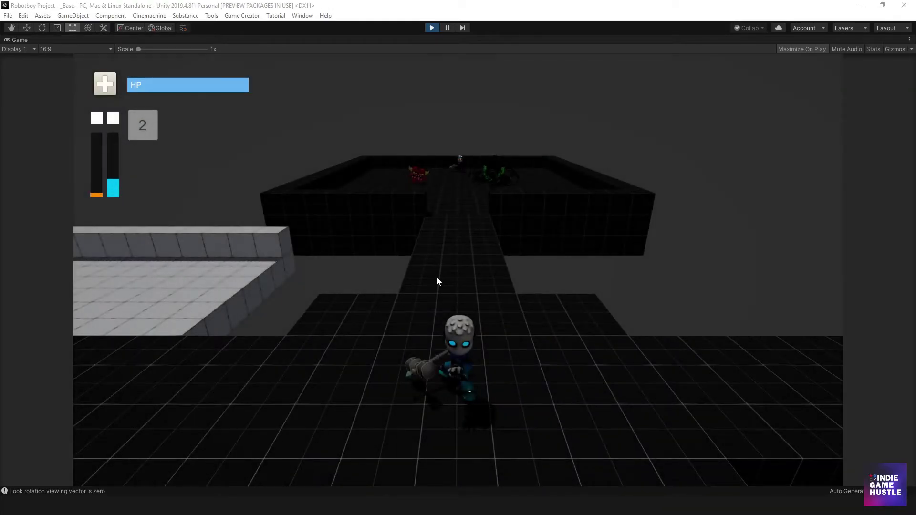
click(443, 224)
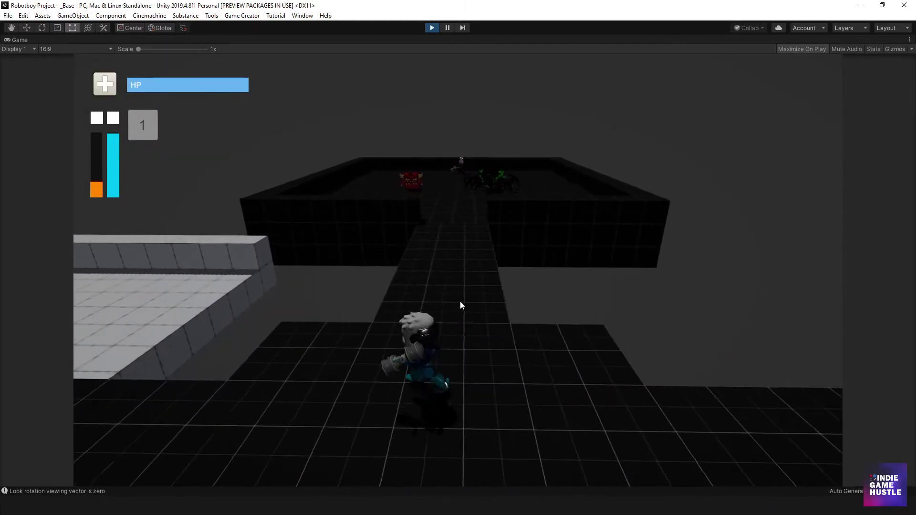
key(w)
key(s)
key(w)
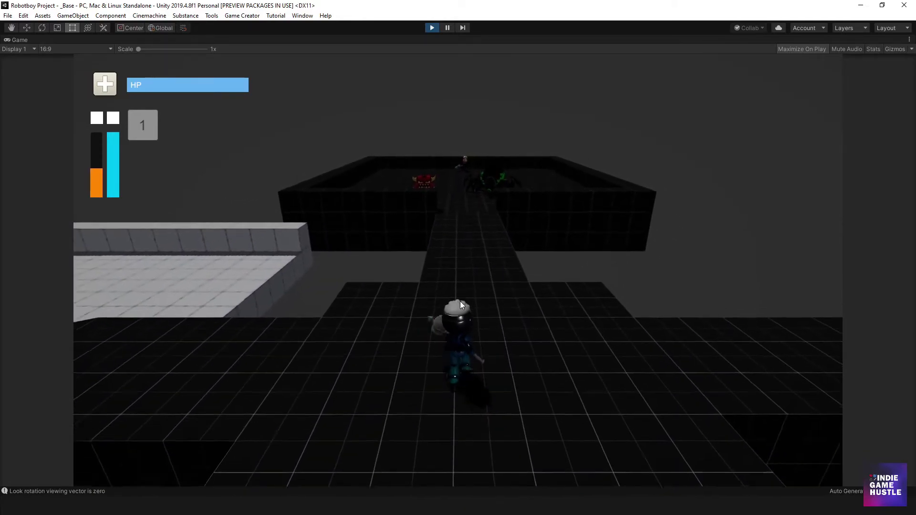
key(s)
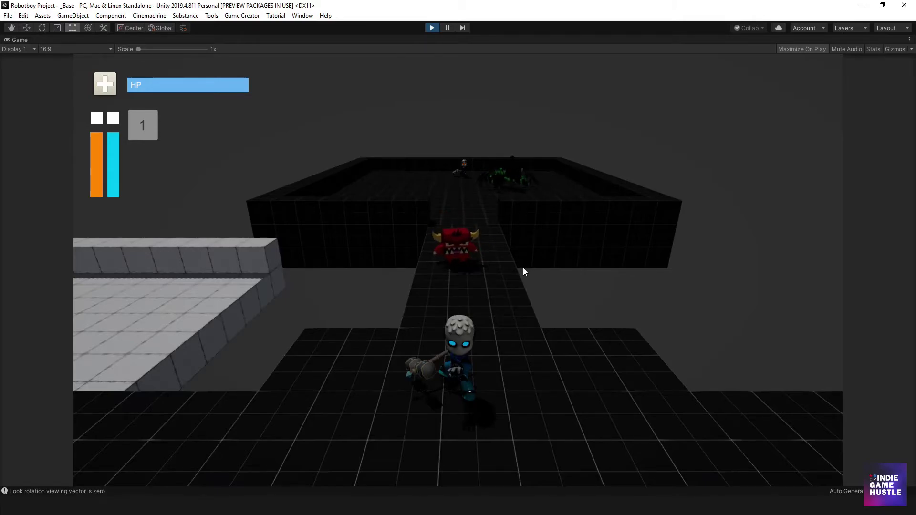
click(432, 28)
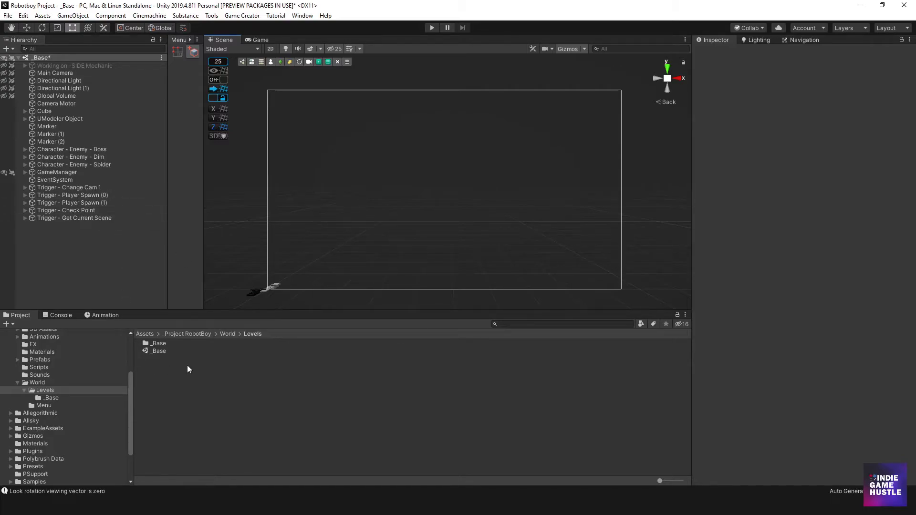
Step: Open the Player prefab from the Prefabs > Characters folder for editing
click(227, 334)
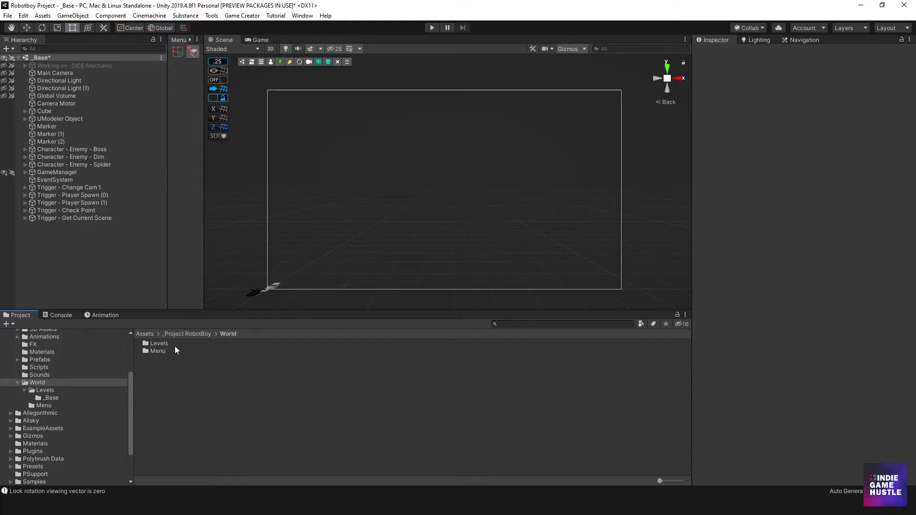
click(194, 333)
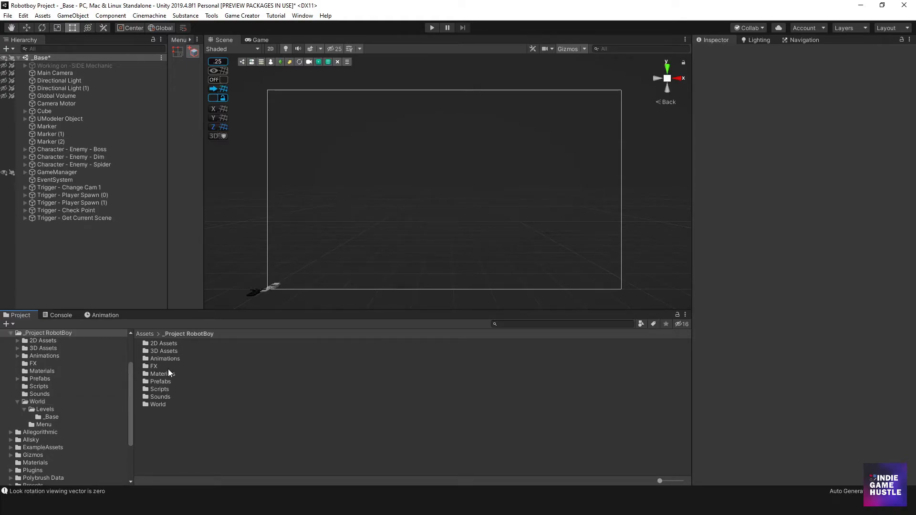
double_click(162, 381)
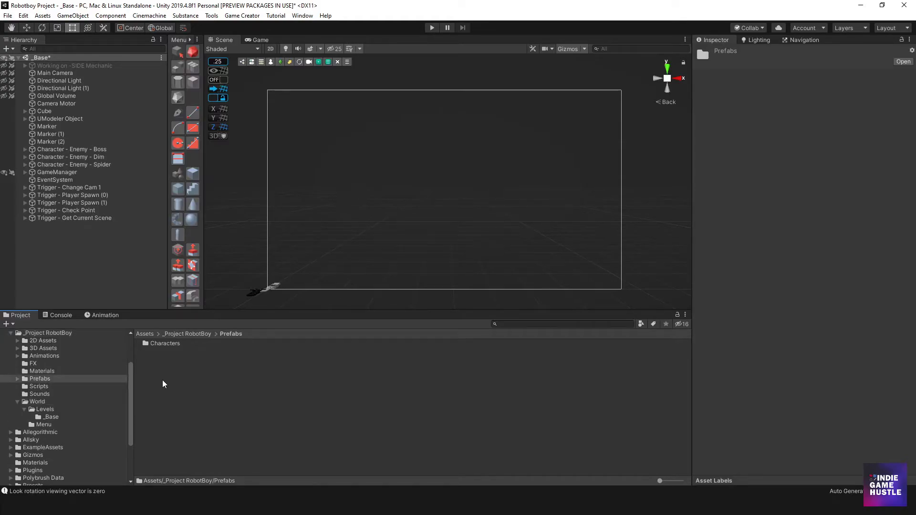
double_click(167, 344)
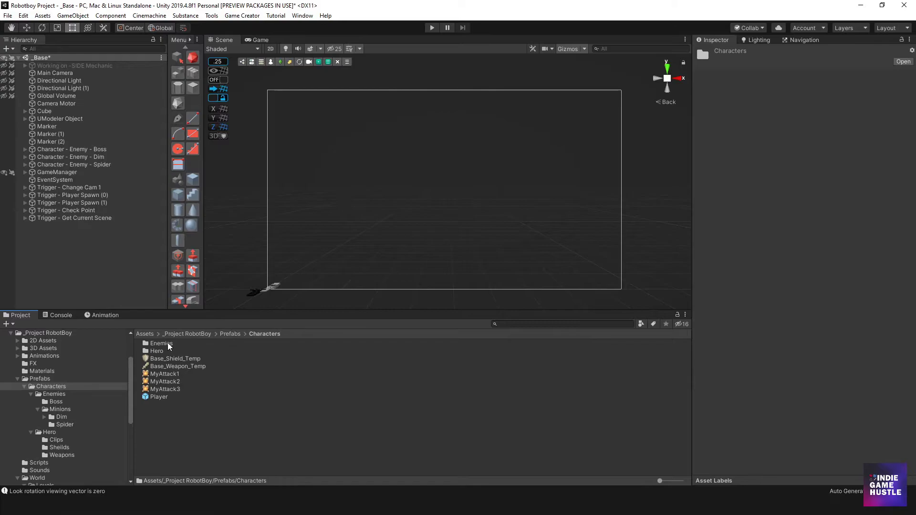
double_click(150, 396)
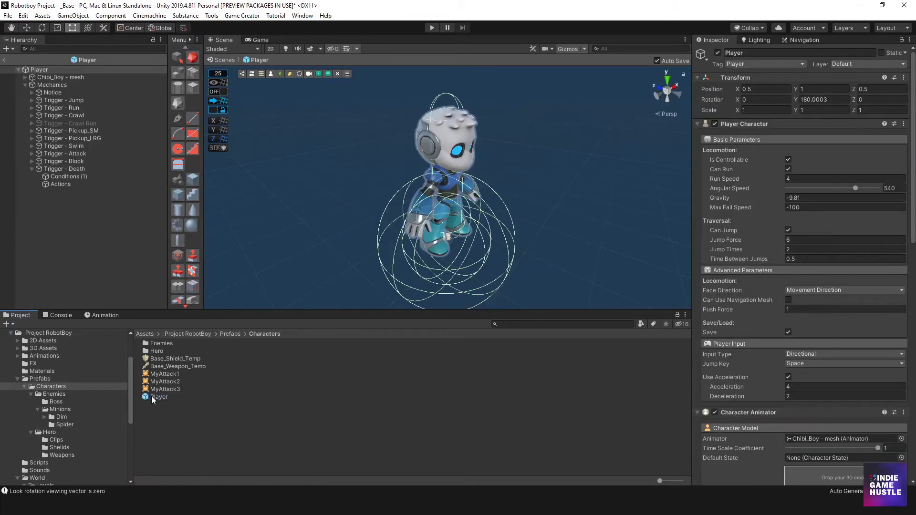
Step: Remove the playerLives Math Expression action from the Actions object under Trigger - Death and leave the prefab
click(70, 183)
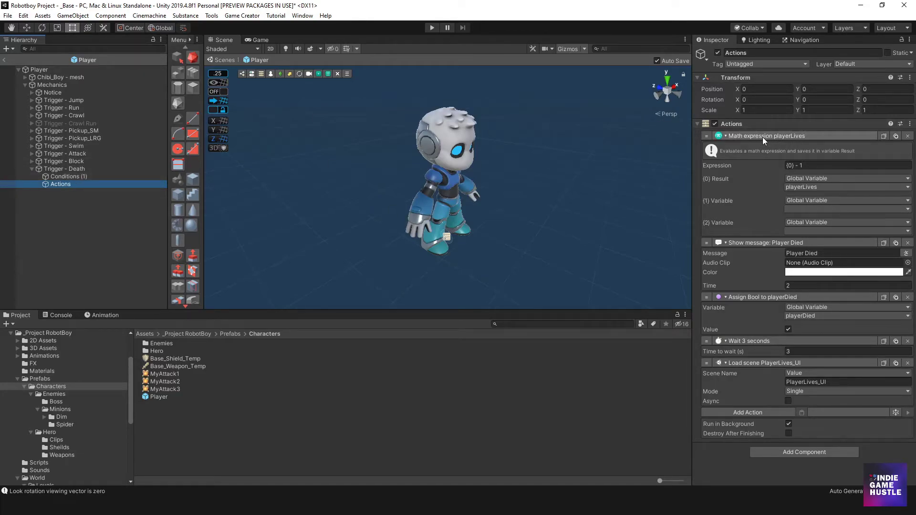
click(908, 137)
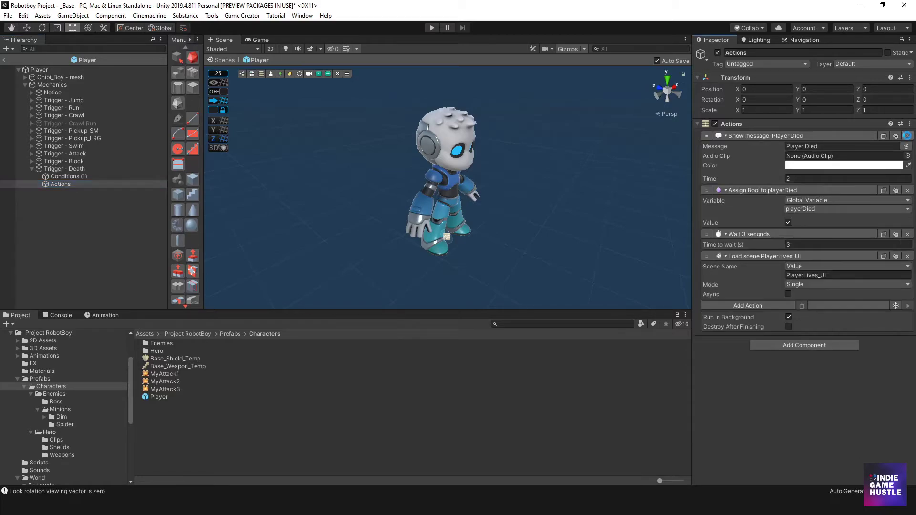
click(4, 60)
Step: Save the _Base scene and the project
click(8, 15)
click(14, 51)
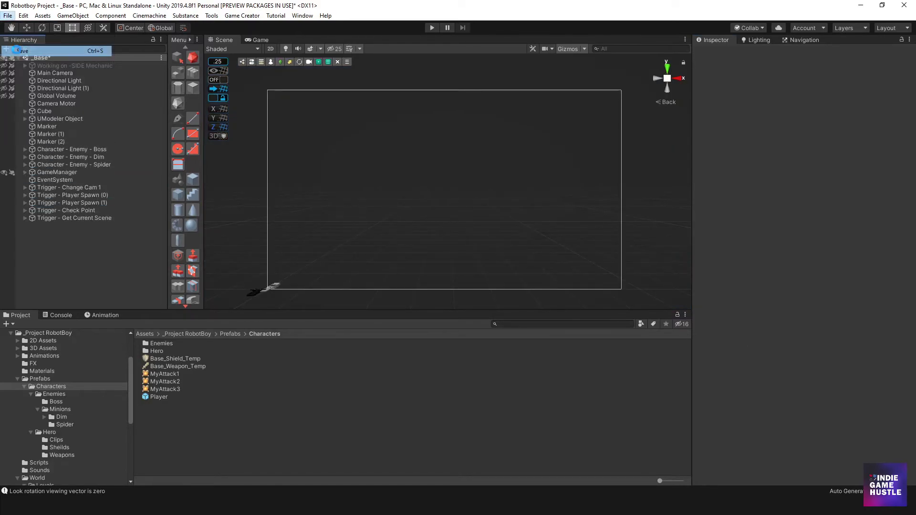
click(8, 15)
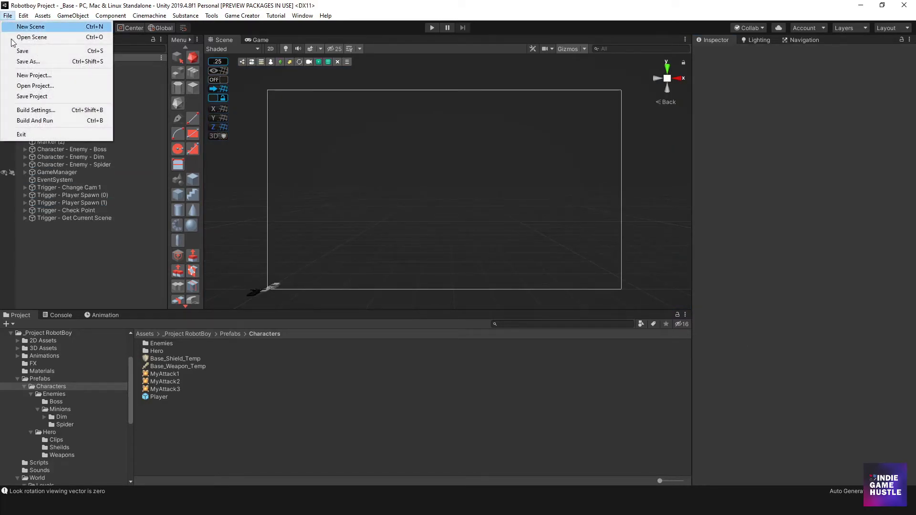
click(32, 95)
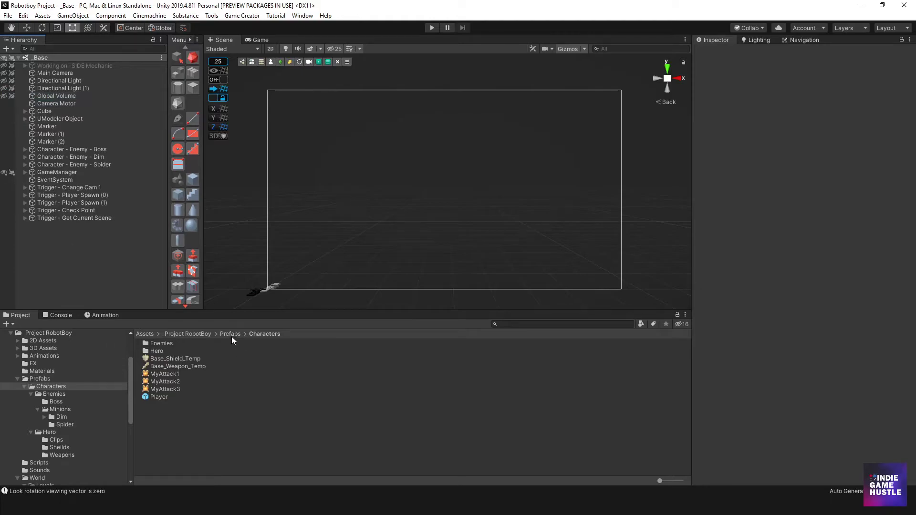
Step: Open the PlayerLives_UI scene from the World > Menu folder
click(199, 335)
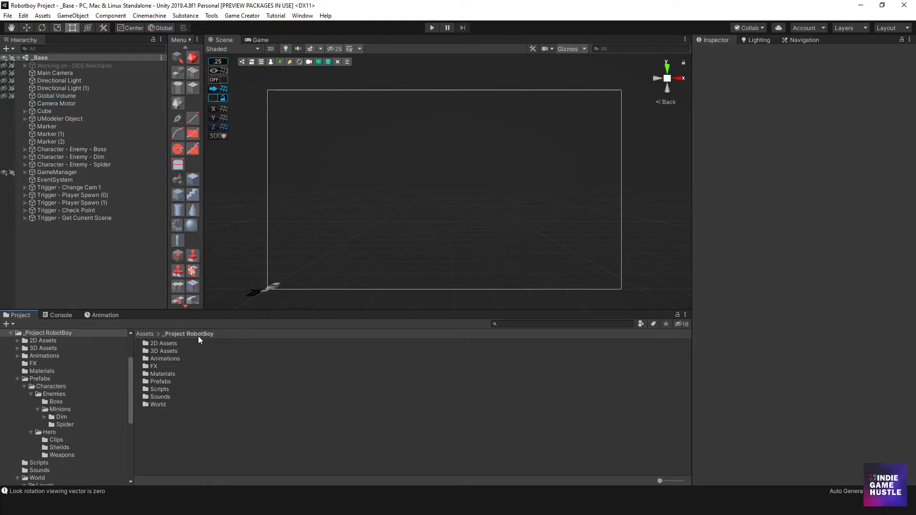
double_click(166, 404)
double_click(158, 351)
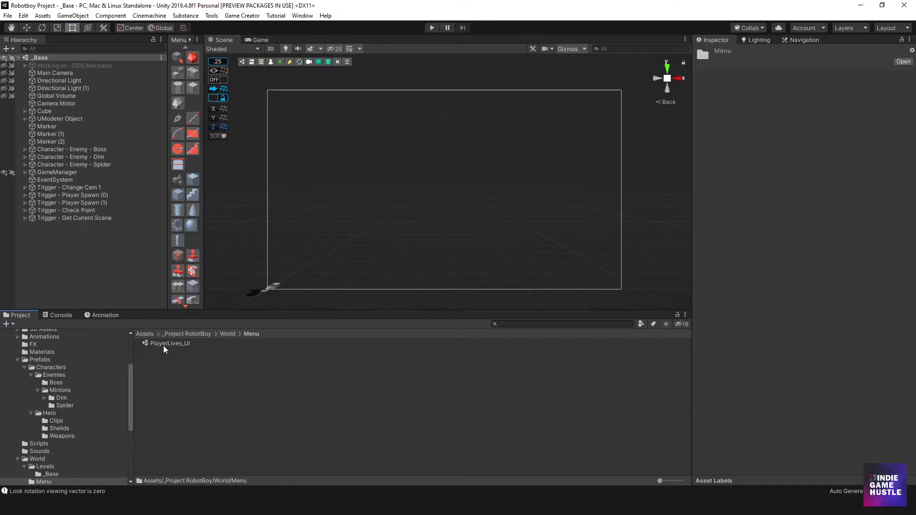
click(165, 343)
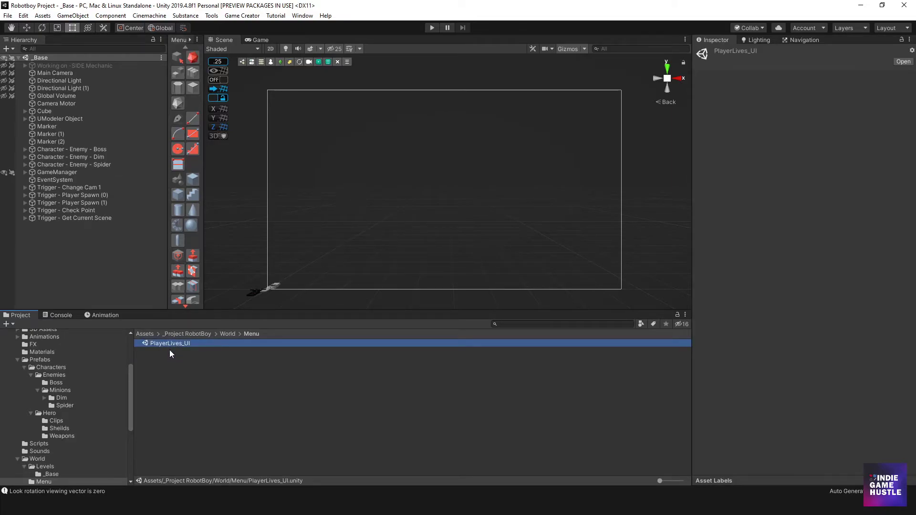
double_click(171, 343)
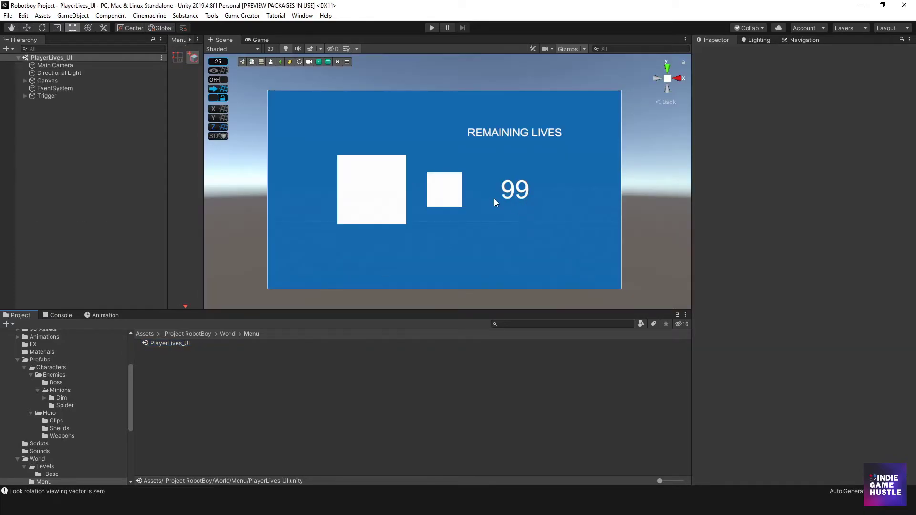
Step: Examine the scene-level Trigger outside the Canvas and the actions in its Actions object
click(24, 96)
click(52, 104)
click(47, 97)
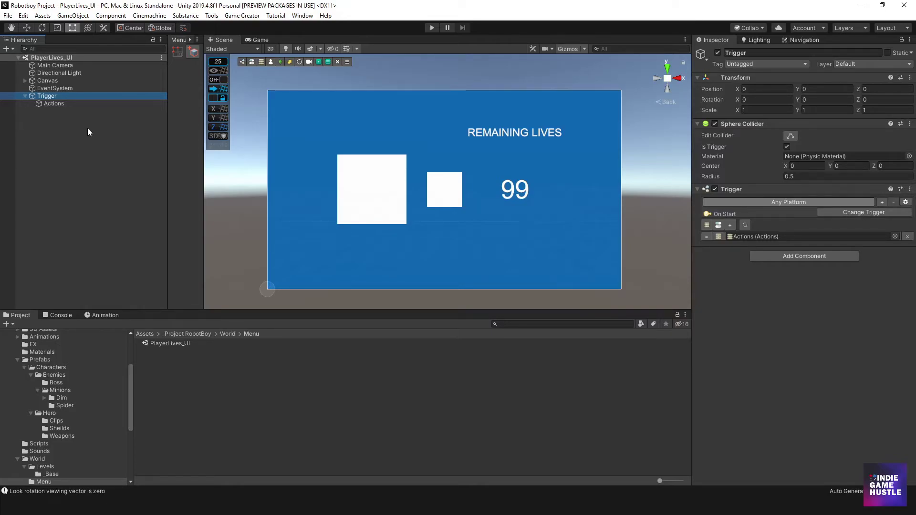
click(67, 102)
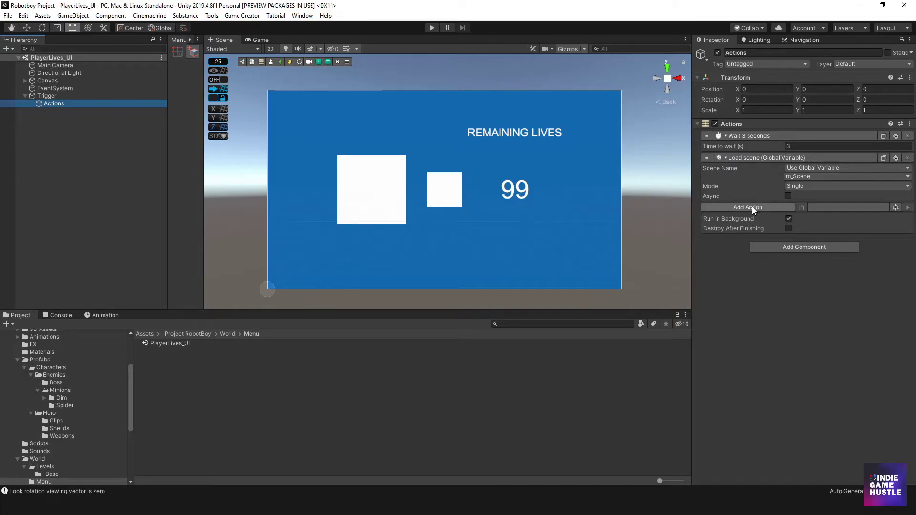
click(57, 96)
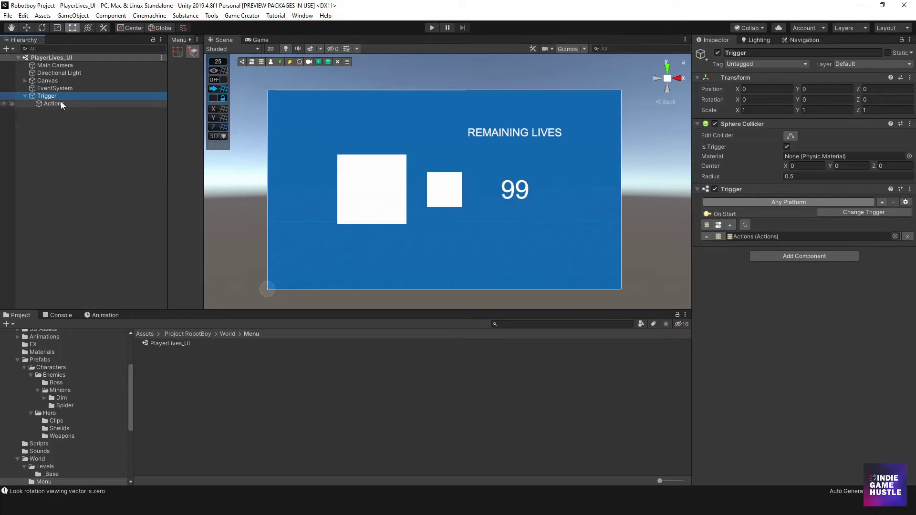
Step: Expand the Canvas, its Panel and the nested Trigger (1), and select the Actions (1) object
click(25, 81)
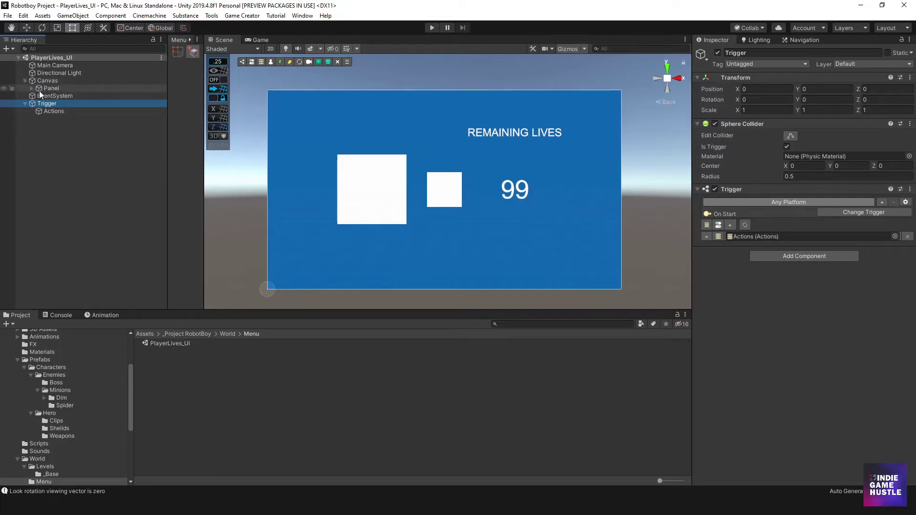
click(34, 89)
key(ctrl+d)
drag(43, 149, 39, 126)
click(39, 126)
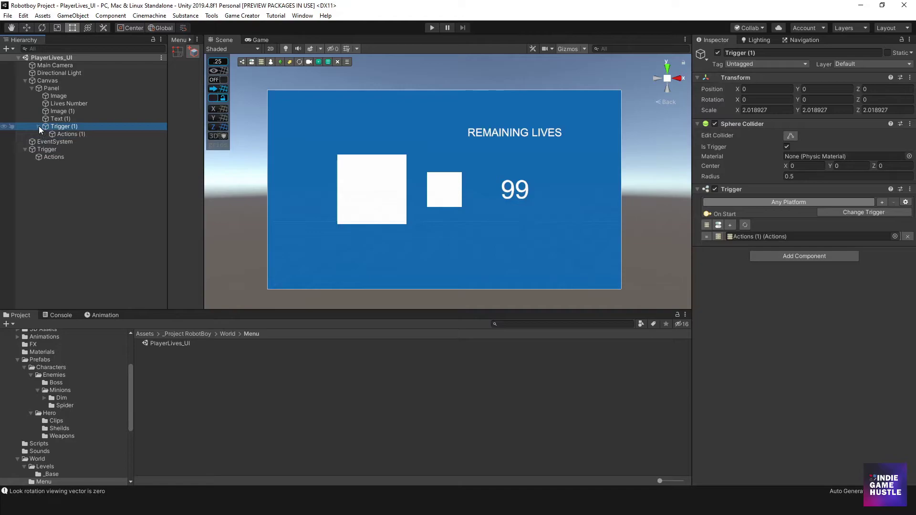
click(67, 133)
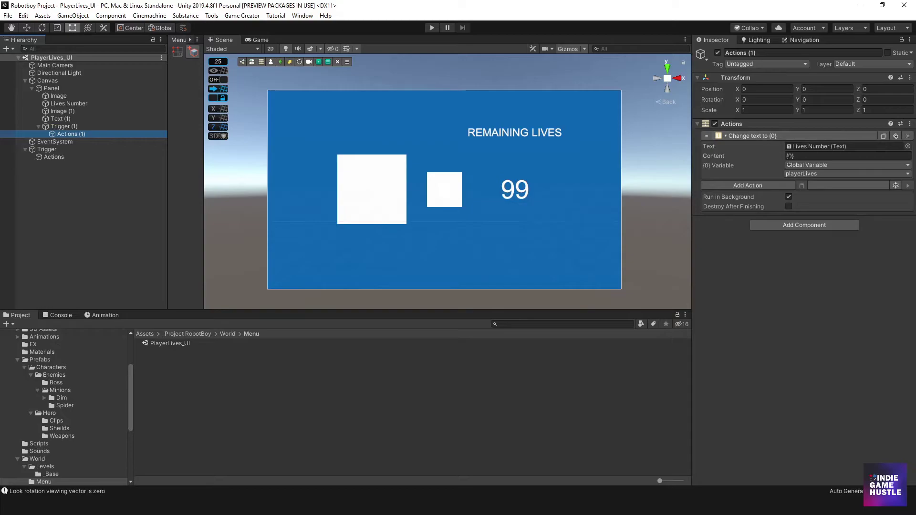
click(758, 187)
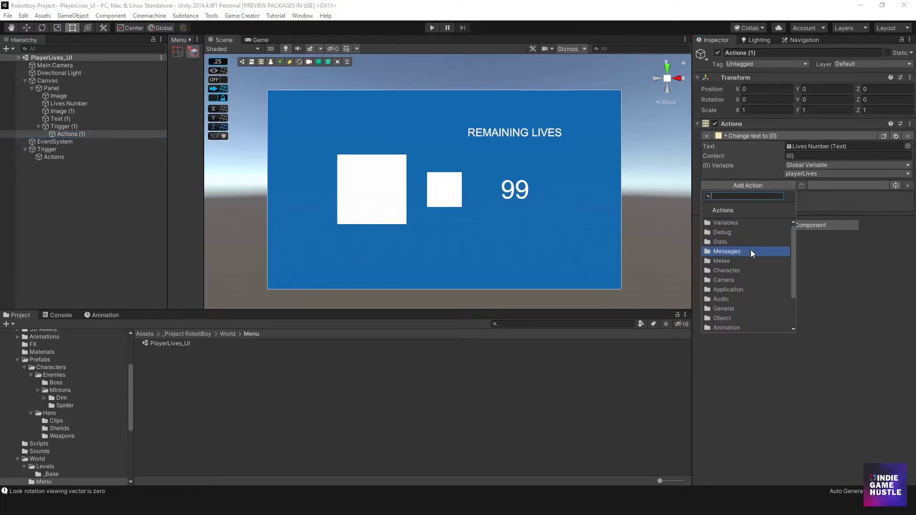
click(737, 226)
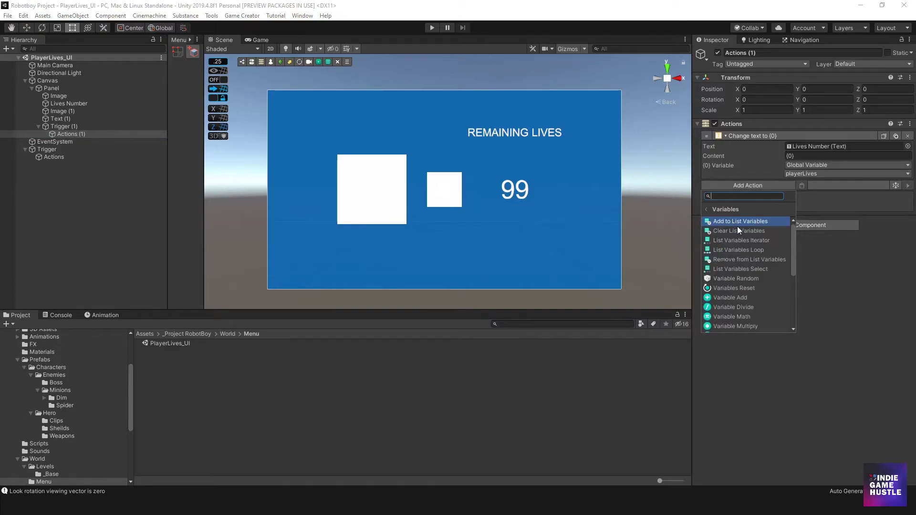
click(755, 316)
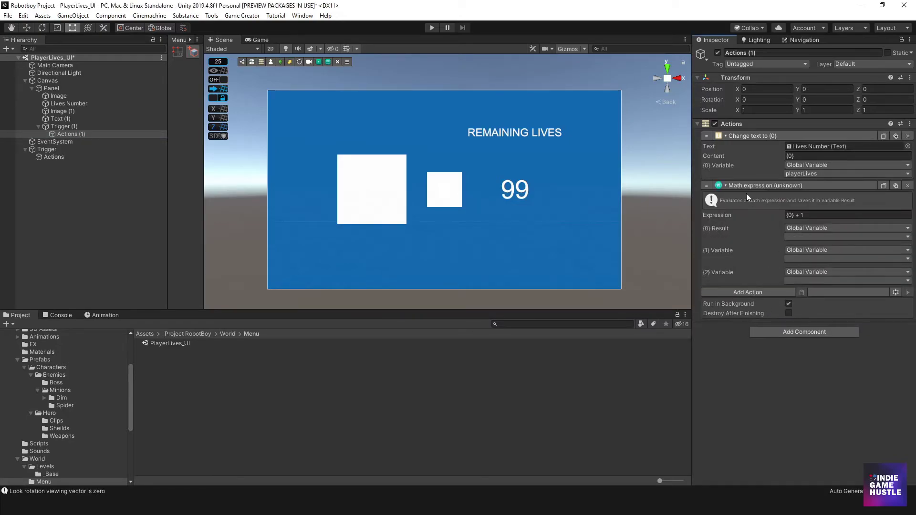
drag(713, 159, 720, 132)
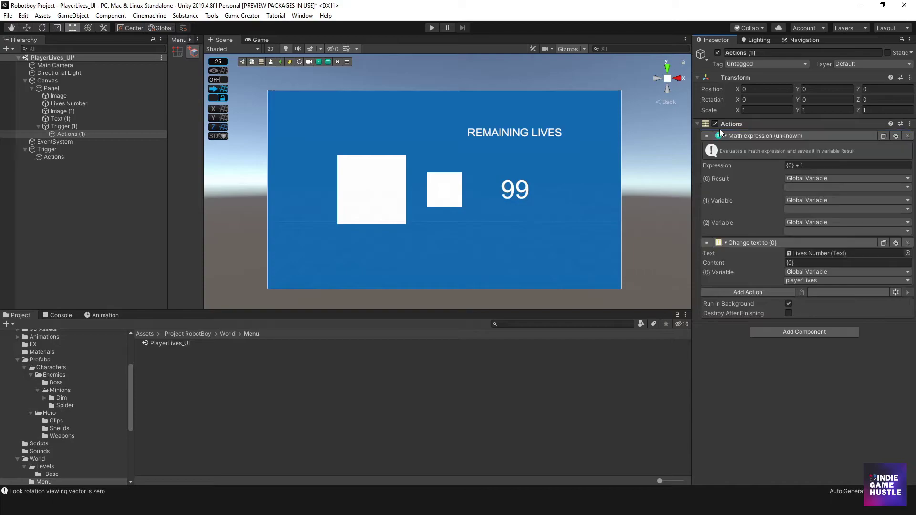
click(802, 186)
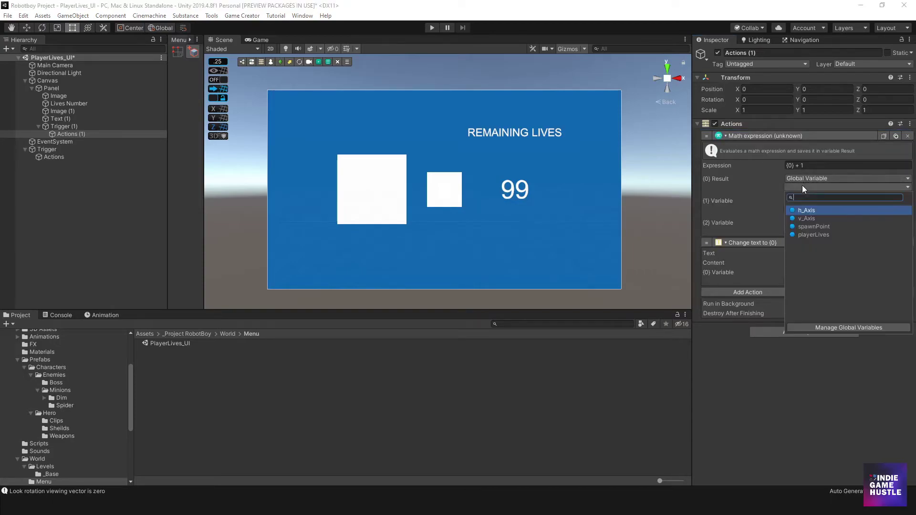
click(809, 233)
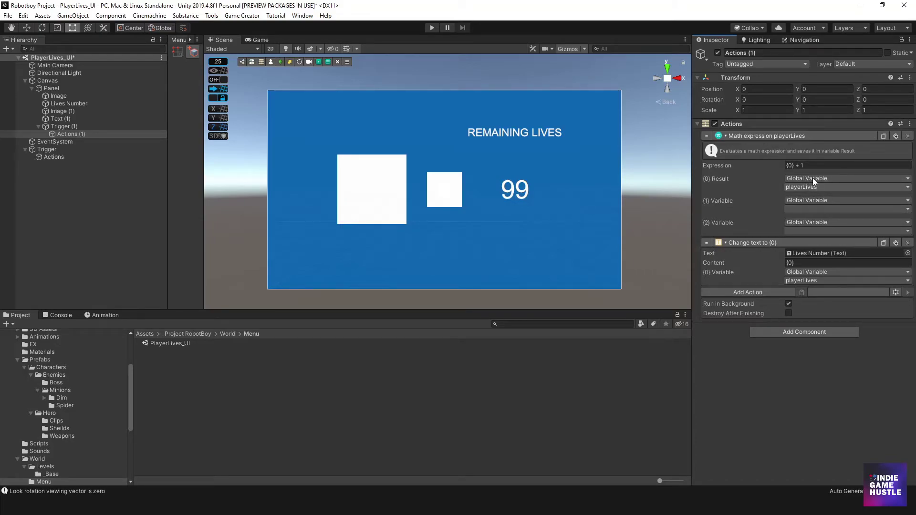
click(907, 136)
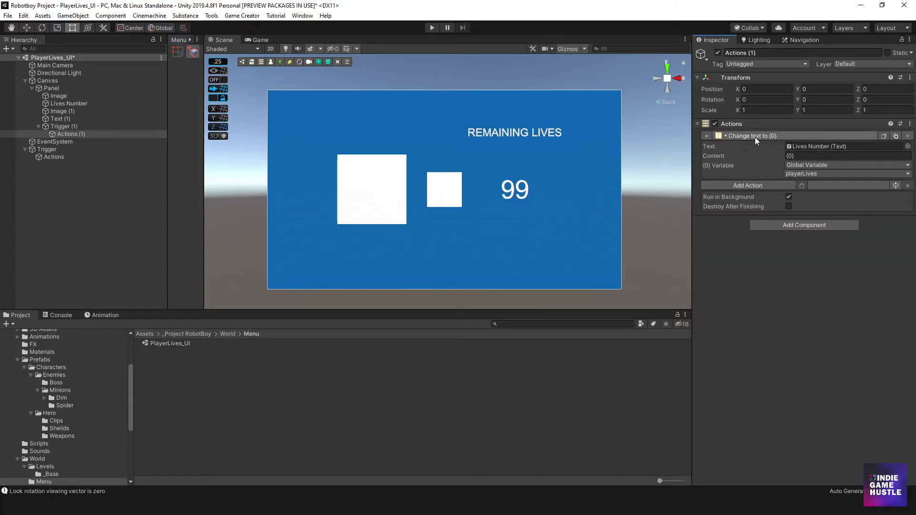
Step: Add a Variable Math action to Actions (1) and place it, collapsed, above the Change text action
click(760, 185)
click(737, 222)
click(749, 316)
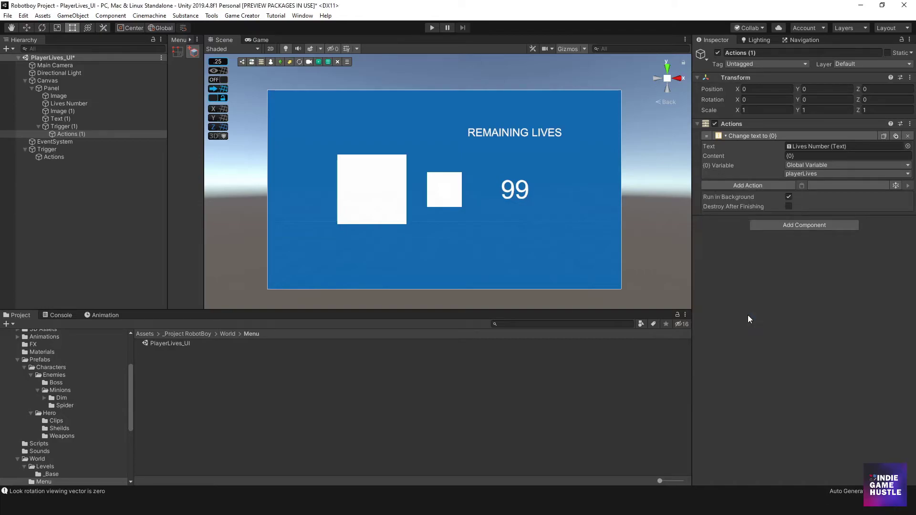
drag(720, 185, 715, 133)
click(759, 135)
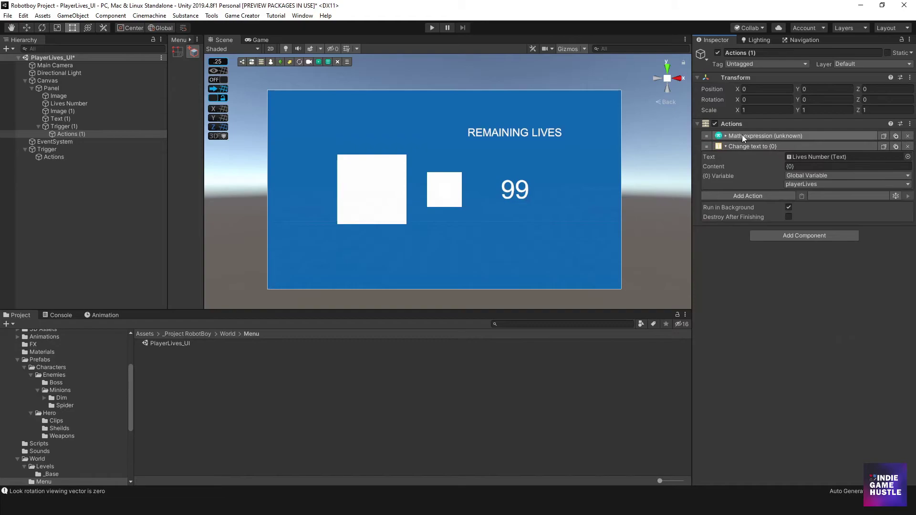
Step: Add a Wait action between the Math expression and Change text actions and set its time to 2 seconds
click(750, 196)
text(wait)
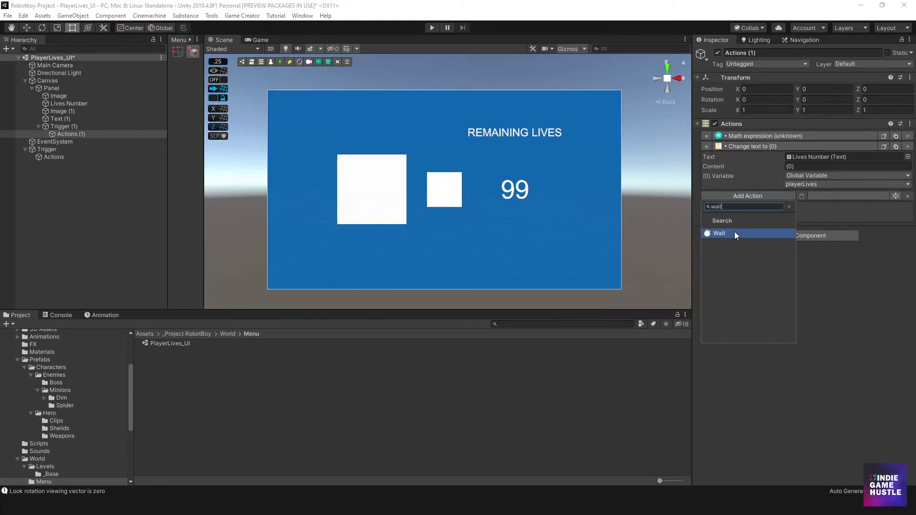
click(735, 232)
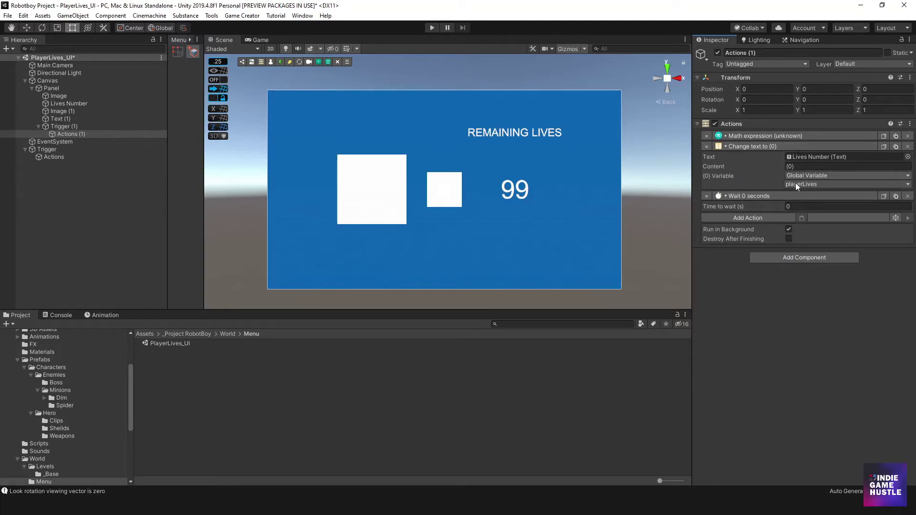
click(804, 207)
text(1)
click(785, 277)
drag(708, 196, 714, 144)
click(800, 156)
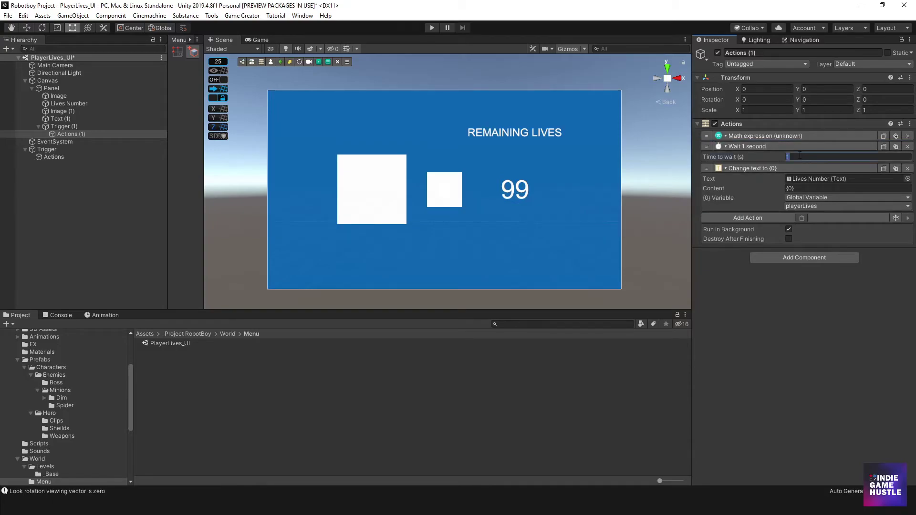
text(2)
Step: Play-test the lives screen, stop it, and check the Trigger (1) and Actions (1) objects
click(430, 27)
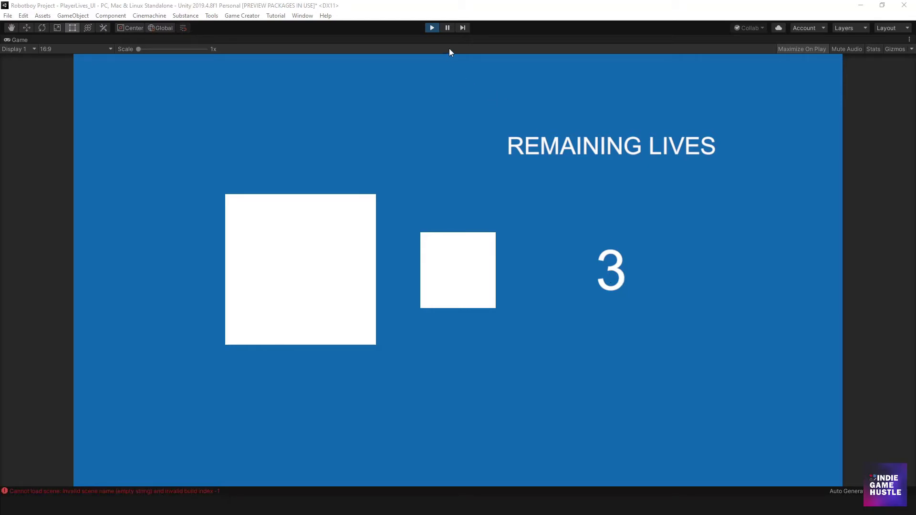
click(431, 27)
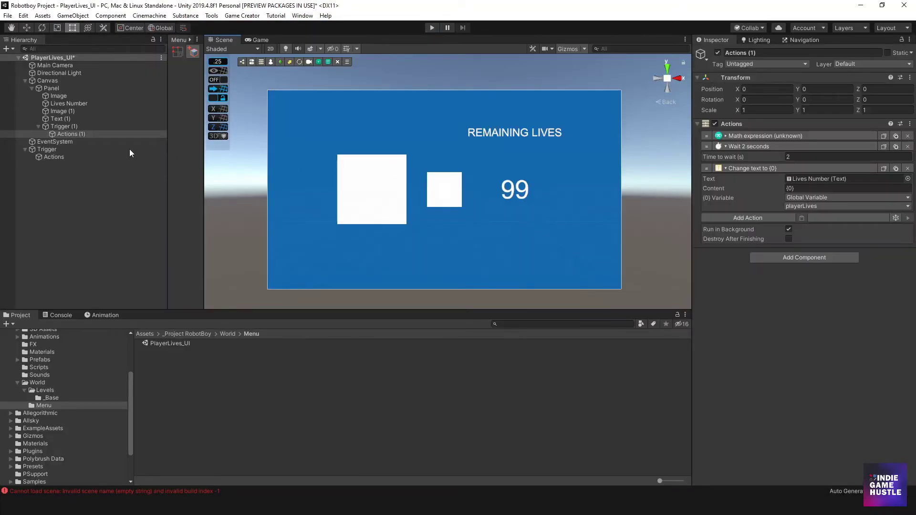
click(67, 126)
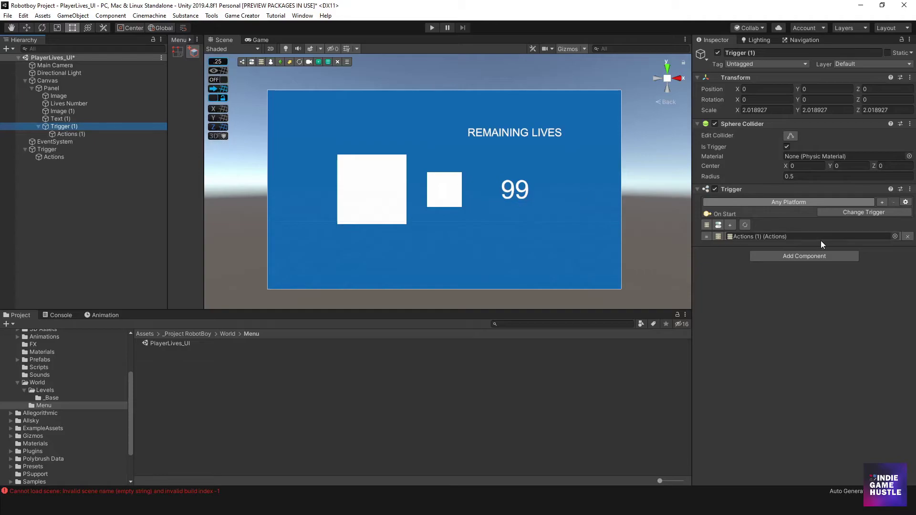
click(66, 120)
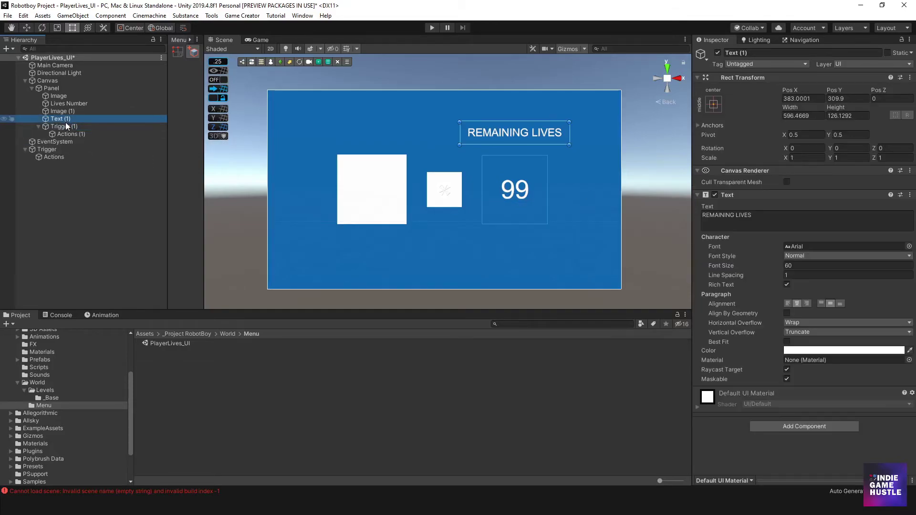
click(63, 128)
click(62, 131)
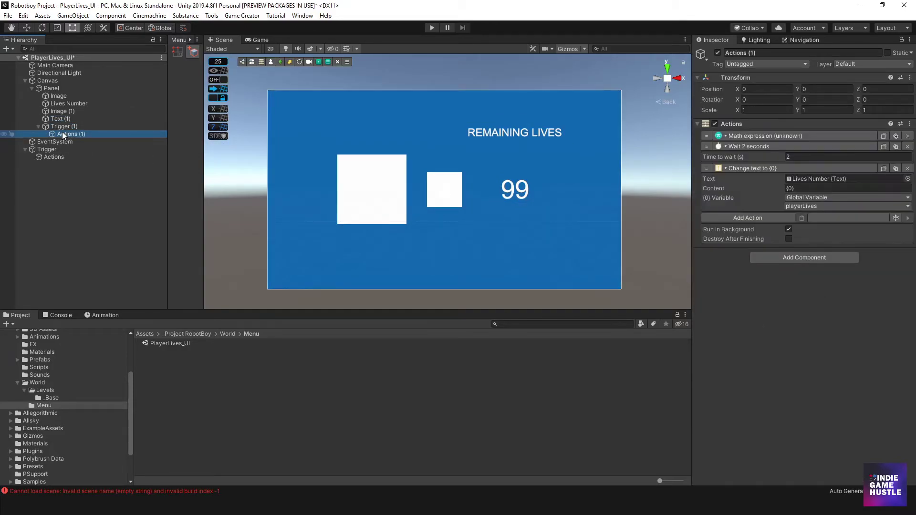
Step: Set the Math expression's {0} Result to the global variable playerLives and collapse the action
click(771, 136)
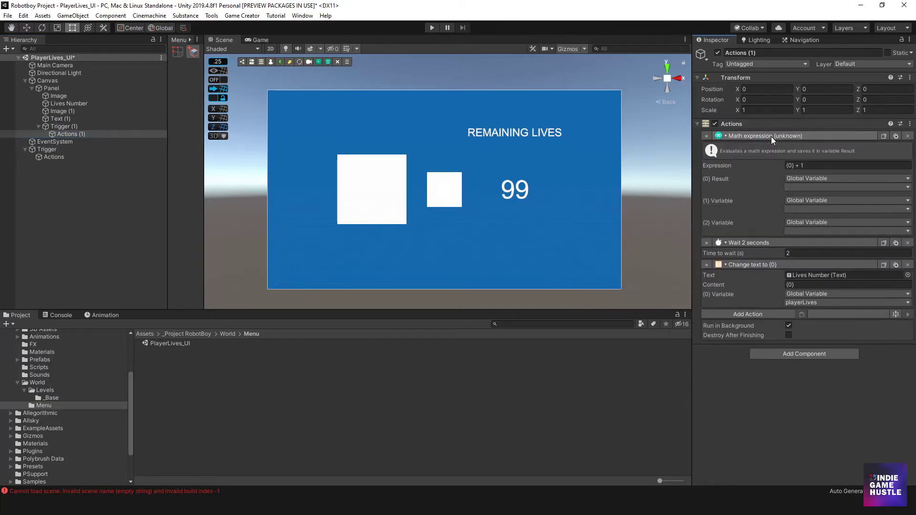
click(800, 187)
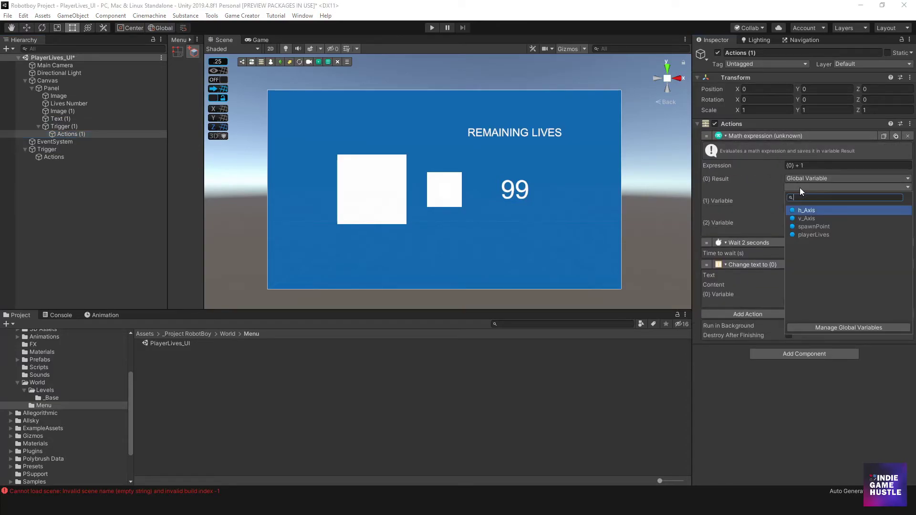
click(809, 235)
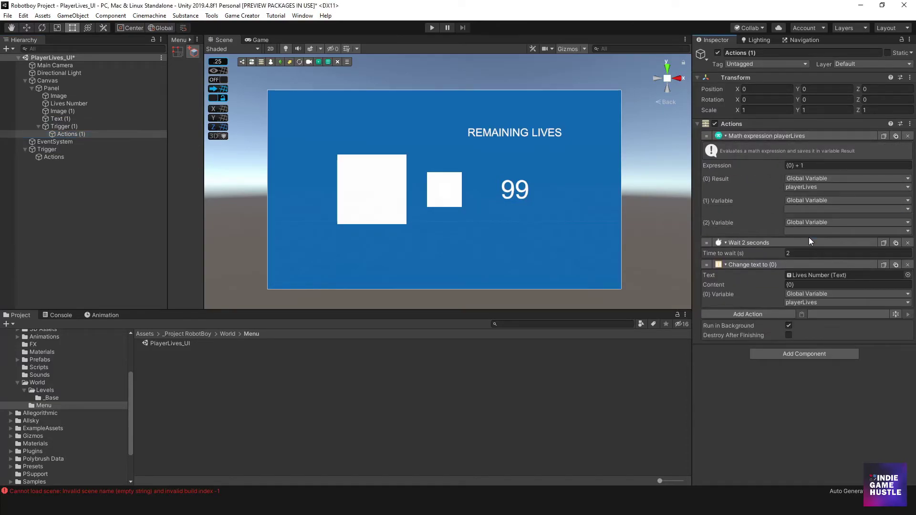
click(757, 135)
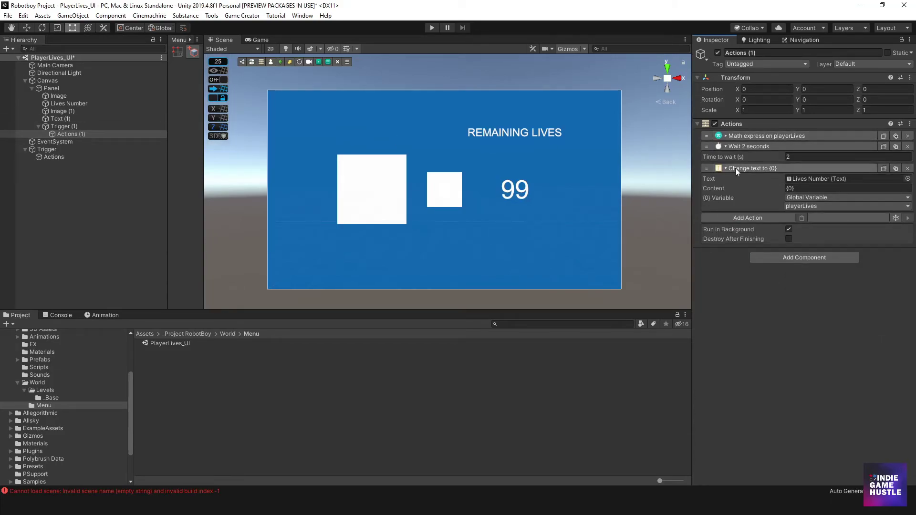
Step: Duplicate the Change text action and place the copy at the start of the action list, above the Math expression
click(737, 135)
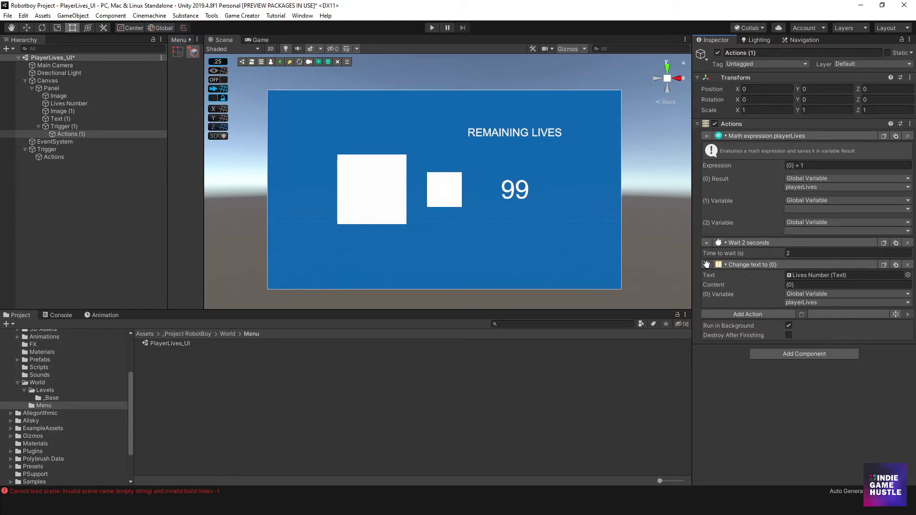
click(803, 315)
drag(708, 315, 729, 131)
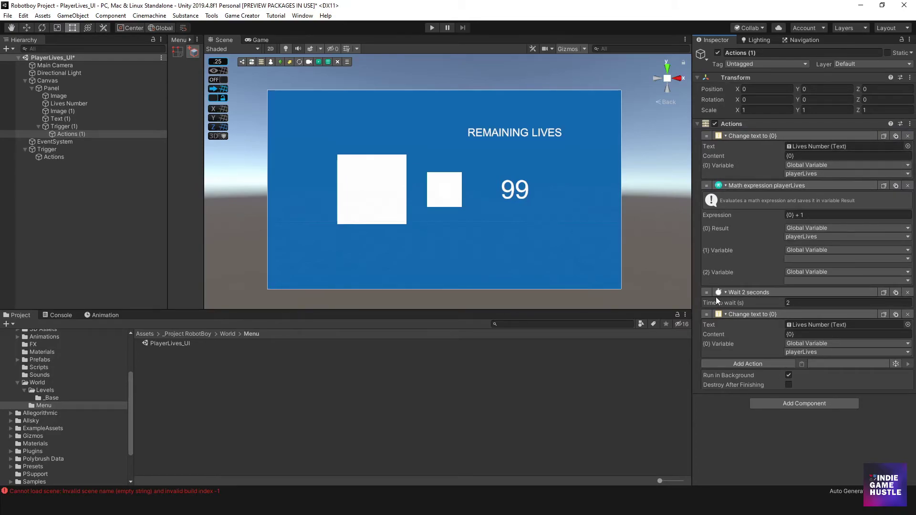
Step: Duplicate the Wait action, place the copy between the first Change text and the Math expression, and set both waits to 1 second
click(884, 292)
click(801, 364)
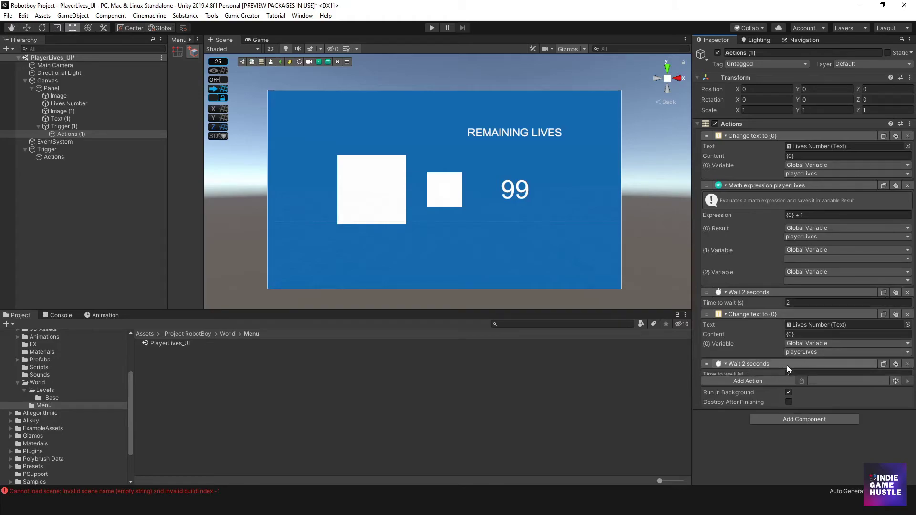
drag(723, 192, 723, 183)
click(802, 194)
text(1)
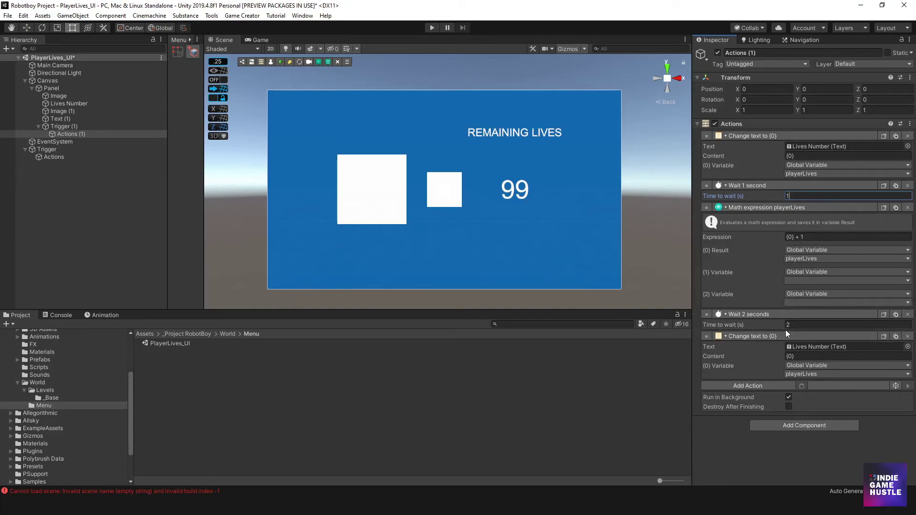
click(800, 324)
text(1)
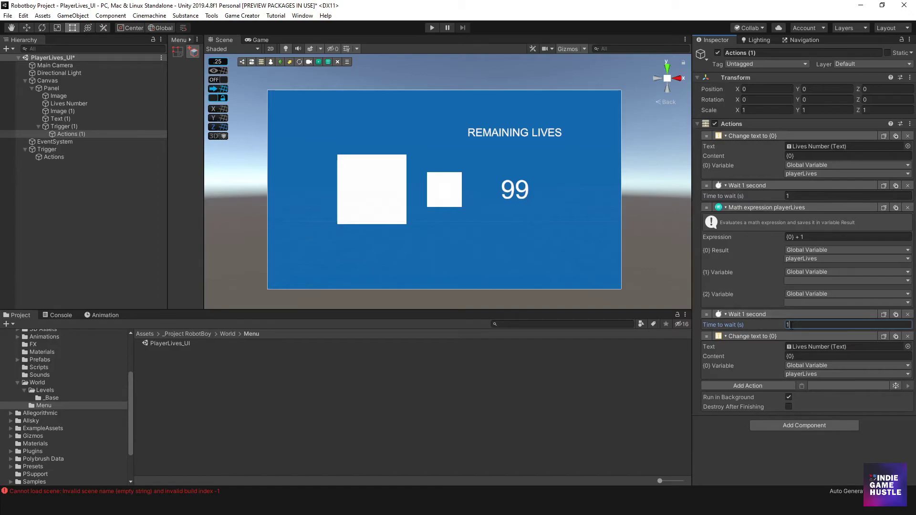
Step: Play-test the scene to check how the remaining lives number updates, and stop it
click(431, 28)
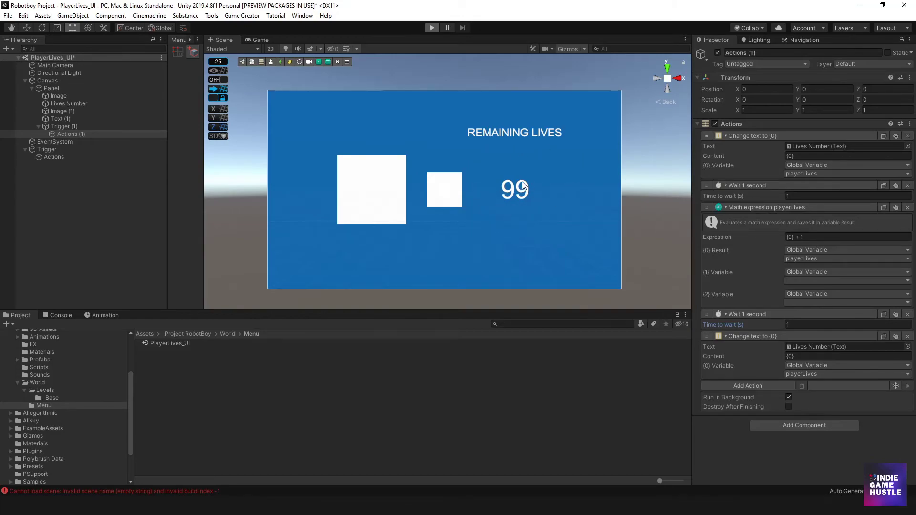
key(ctrl+p)
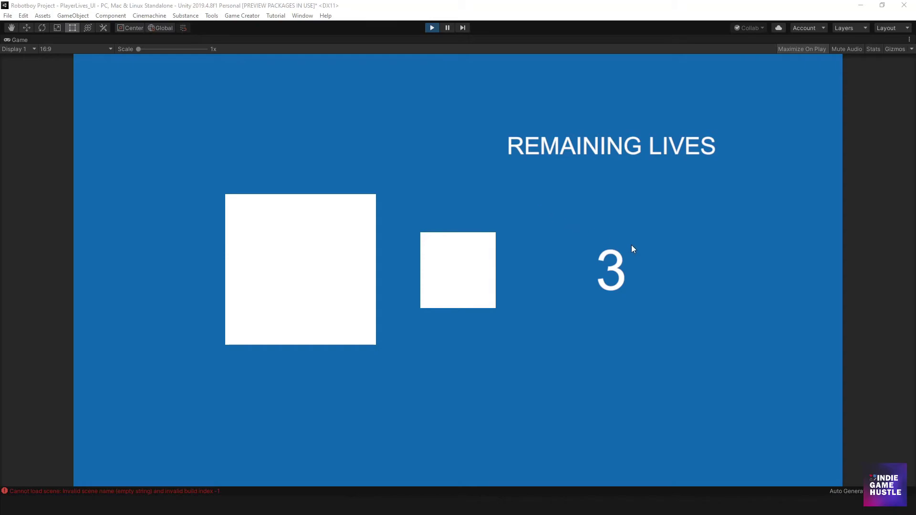
click(434, 27)
click(434, 27)
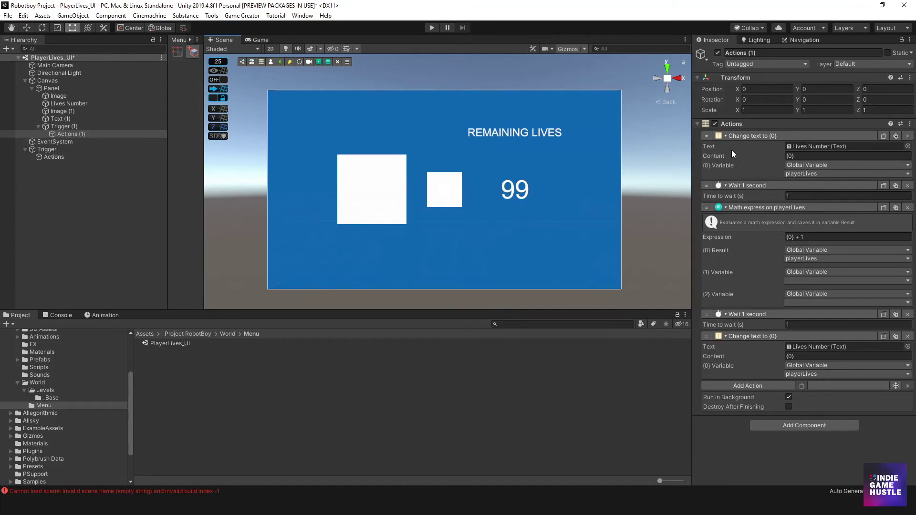
Step: Change the Math expression to {0} - 1 and save the scene
click(803, 237)
key(BackSpace)
click(8, 16)
click(22, 50)
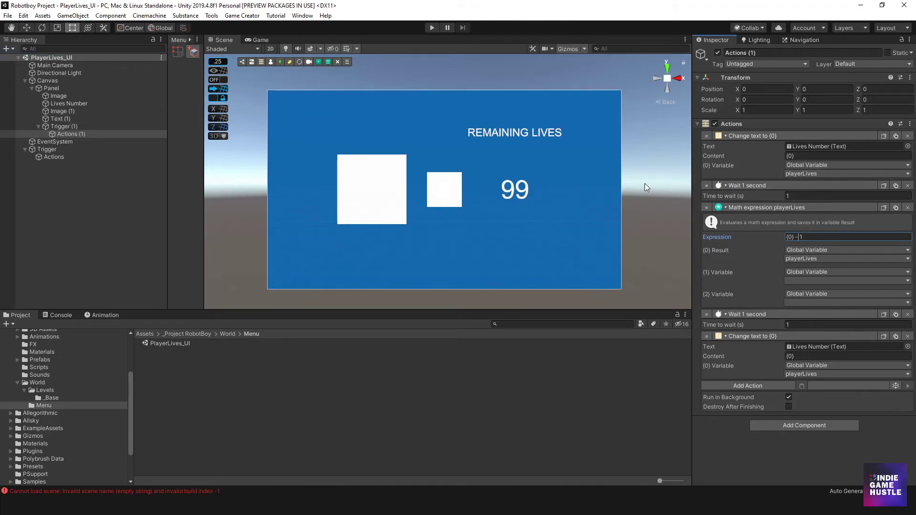
Step: Clear the Console messages and save the PlayerLives_UI scene again
click(56, 314)
click(22, 324)
click(19, 314)
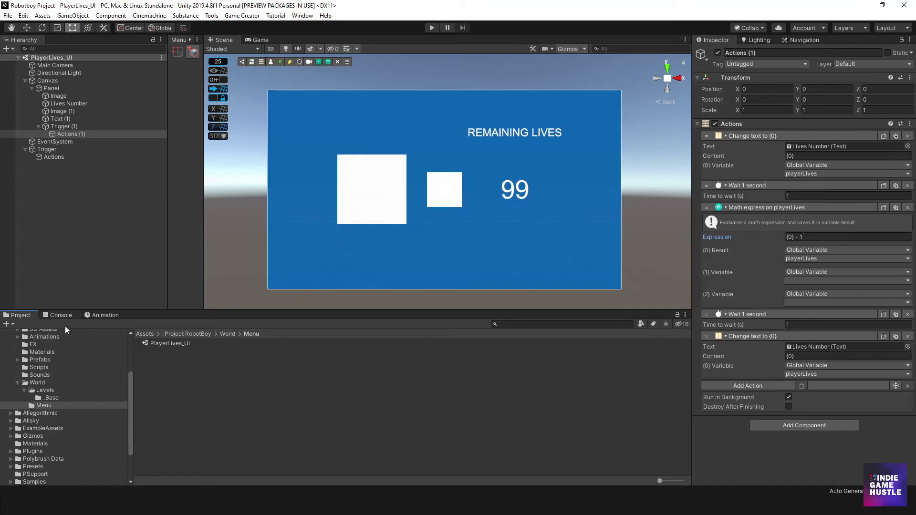
click(8, 15)
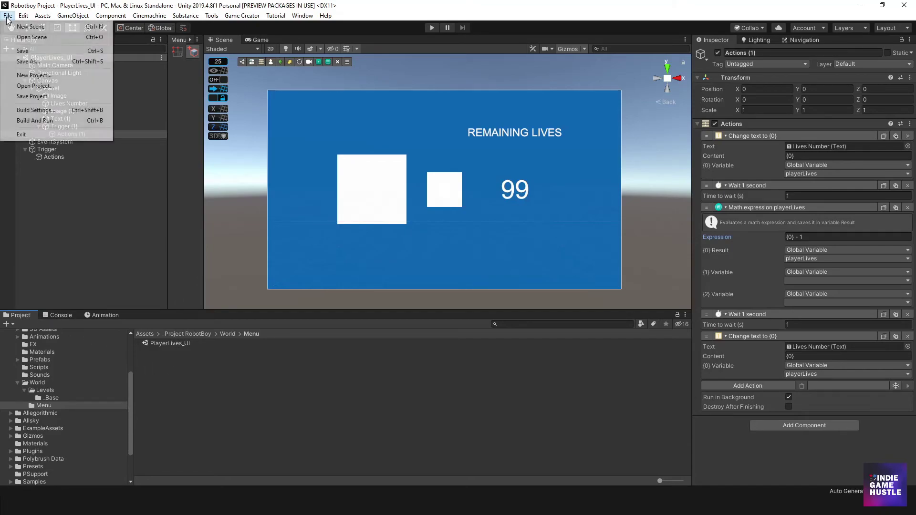
click(23, 50)
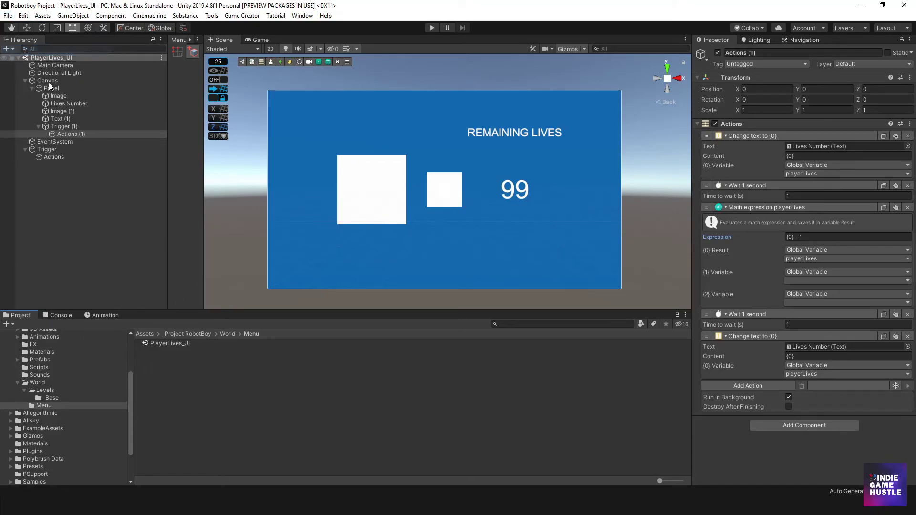
Step: Open the _Base scene from the World > Levels folder of the project
click(227, 334)
click(162, 344)
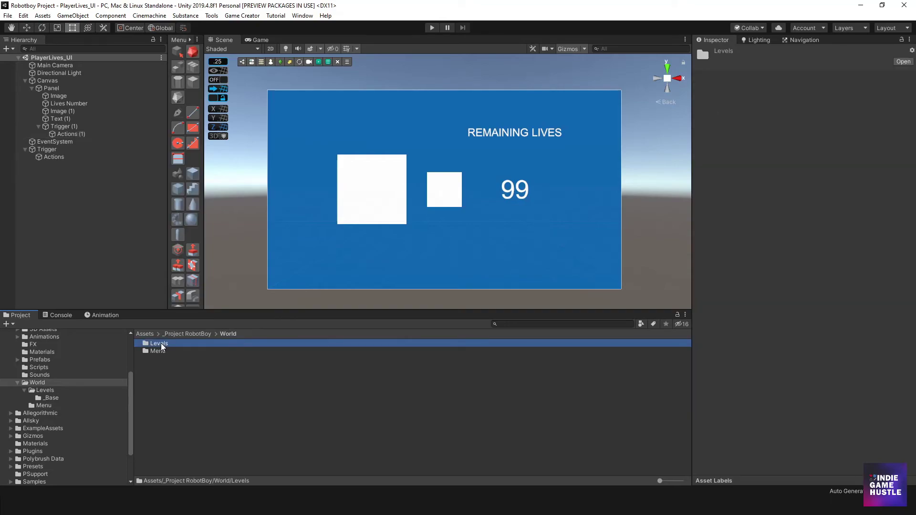
double_click(162, 344)
click(159, 351)
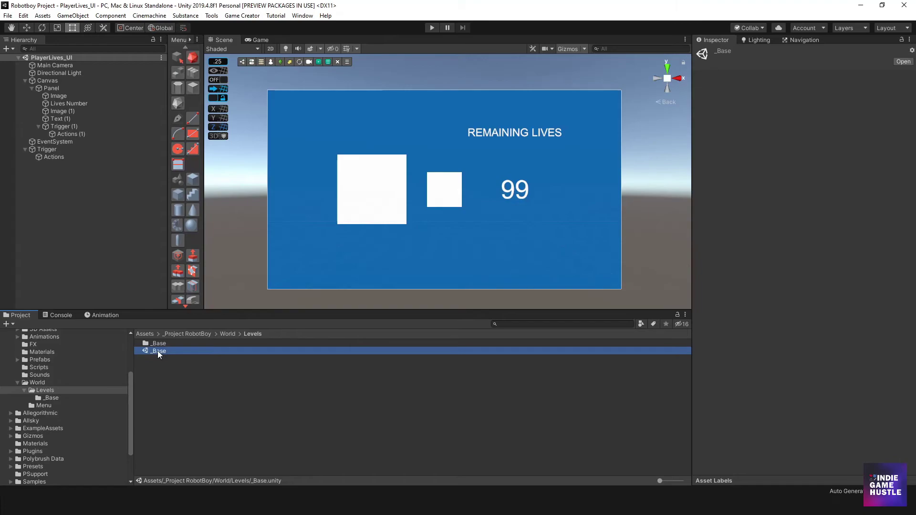
double_click(157, 350)
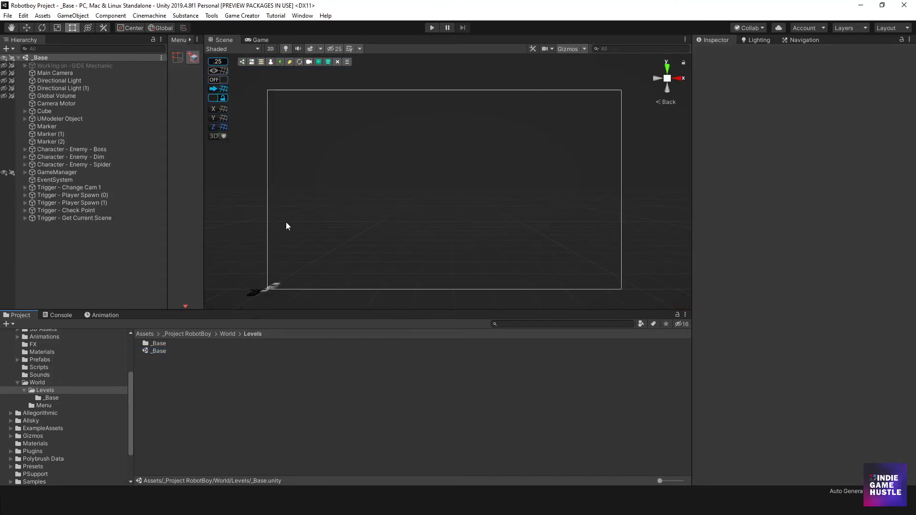
Step: Play-test the _Base scene and check the playerLives runtime value in the Game Creator global variables
click(432, 28)
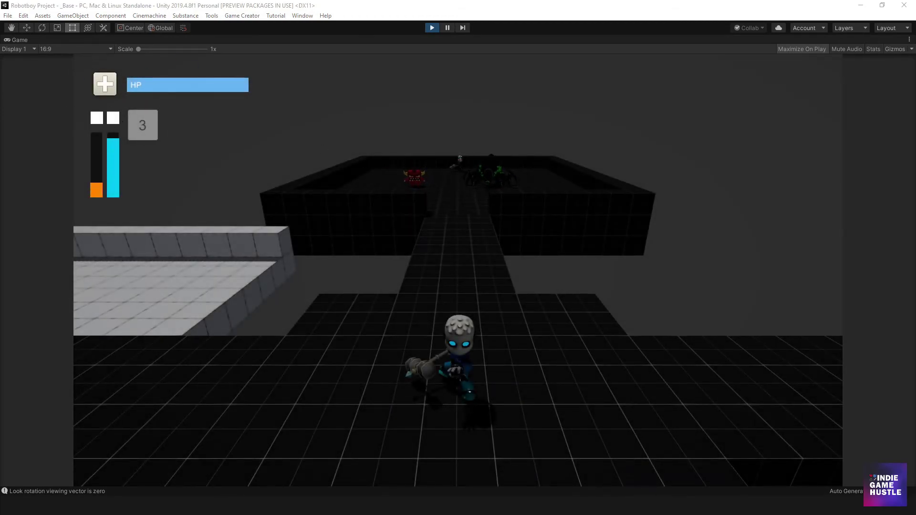
key(ctrl+alt+p)
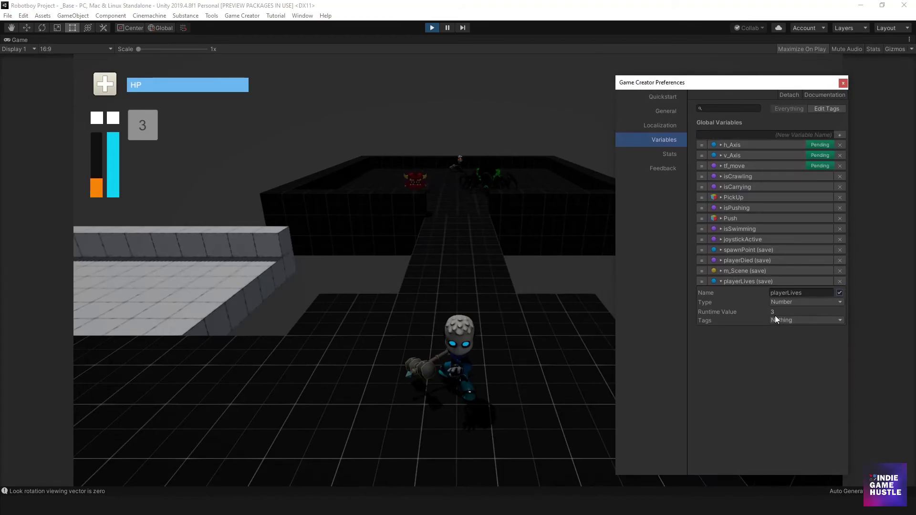
click(699, 71)
Step: Run the player across the bridge into the enemy arena and let the spider attack to test losing a life
key(w)
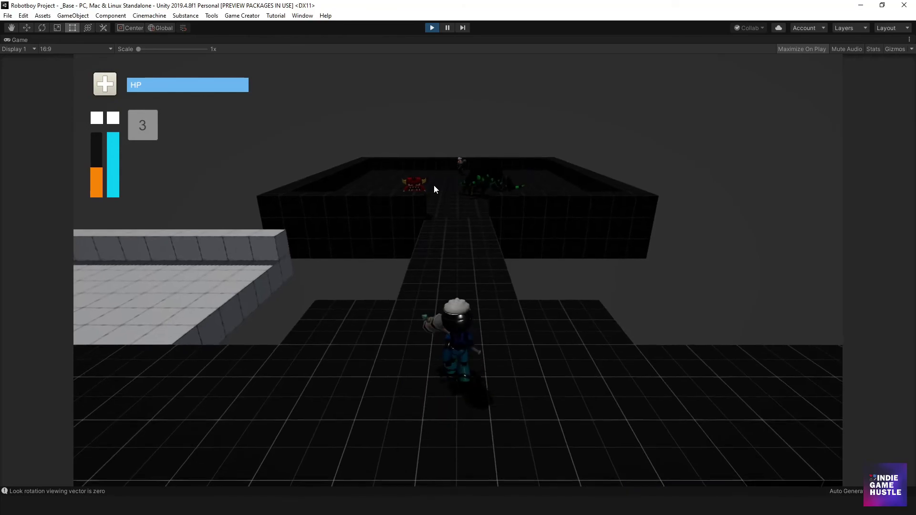
key(w)
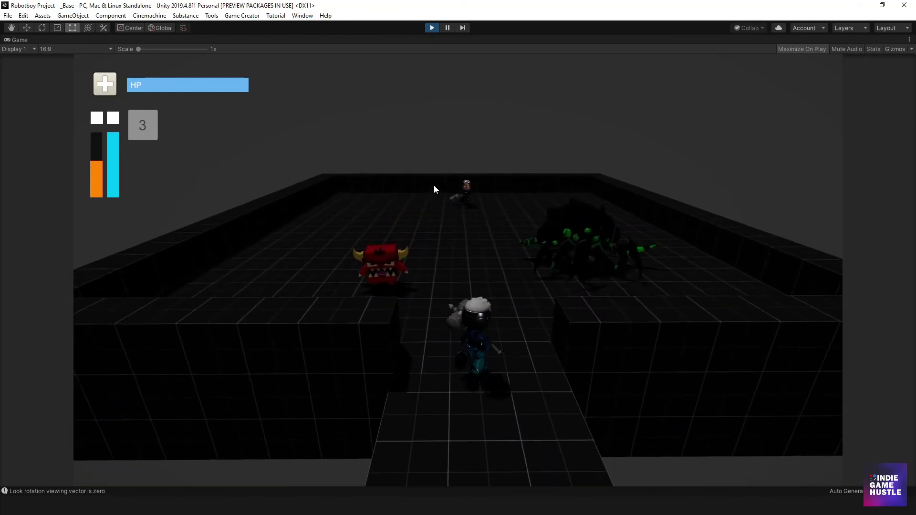
key(d)
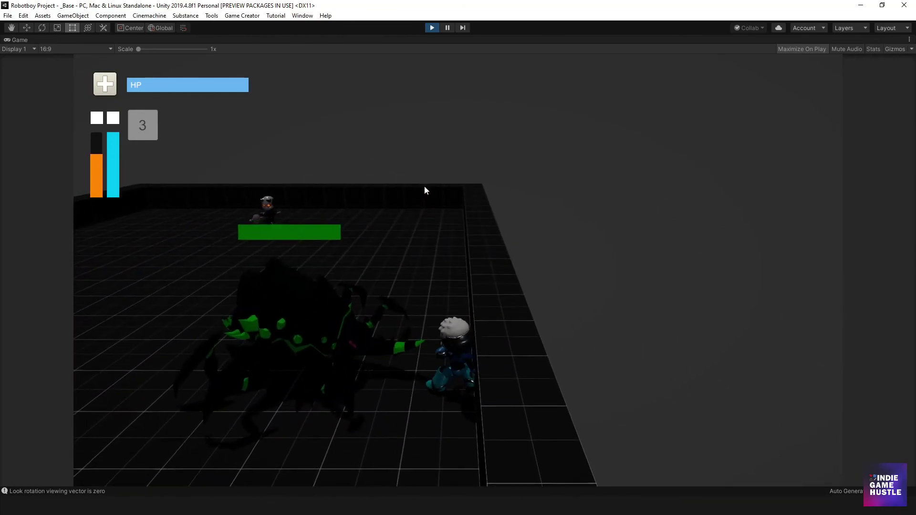
key(s)
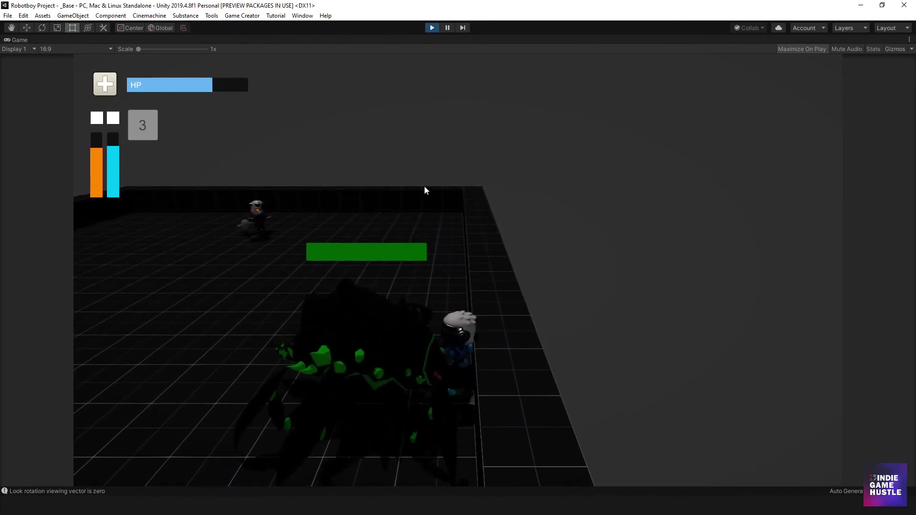
key(a)
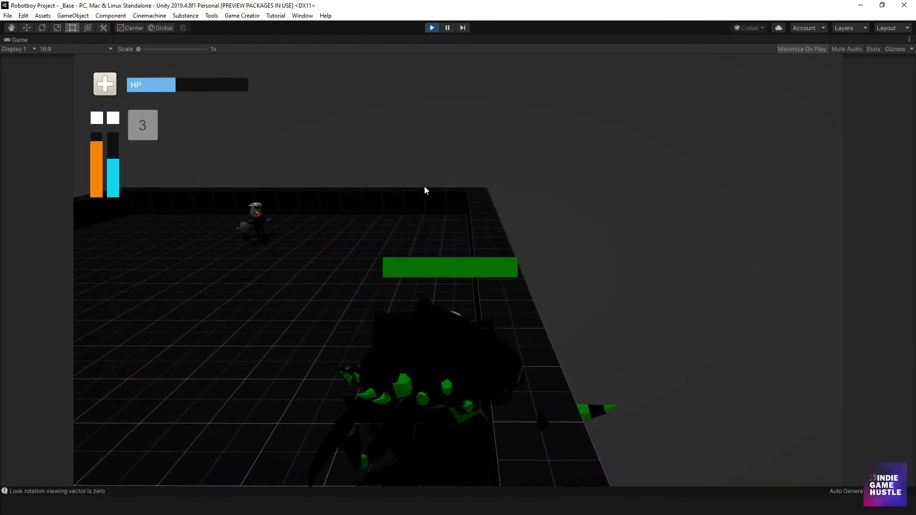
key(a)
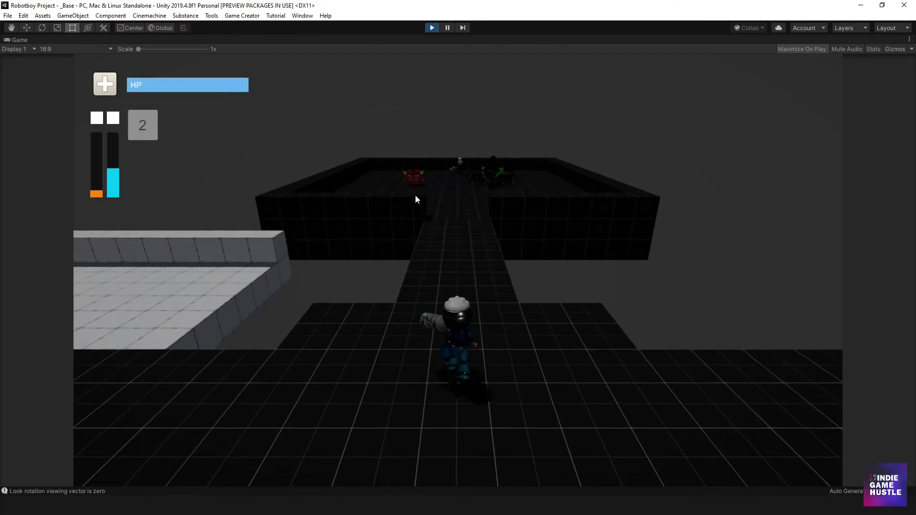
Step: Return the respawned player to the arena and take spider damage again to test losing a second life
key(w)
key(w)
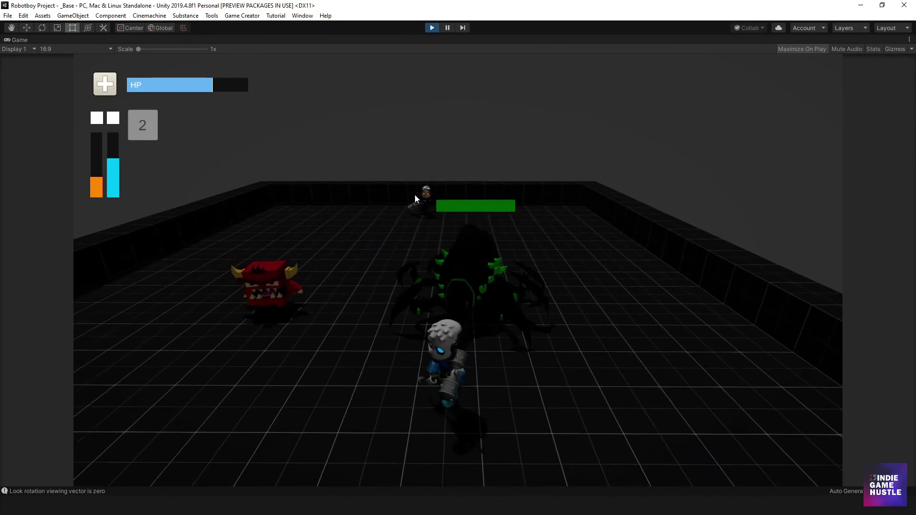
key(s)
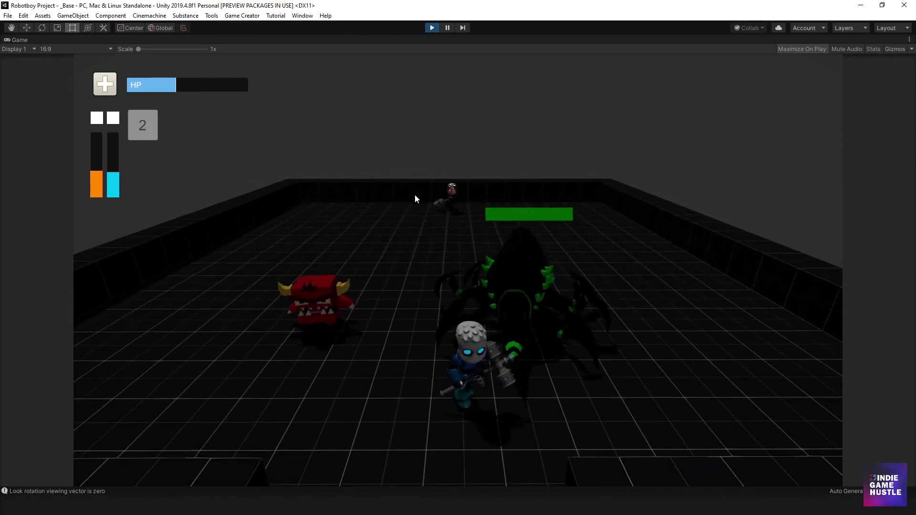
key(d)
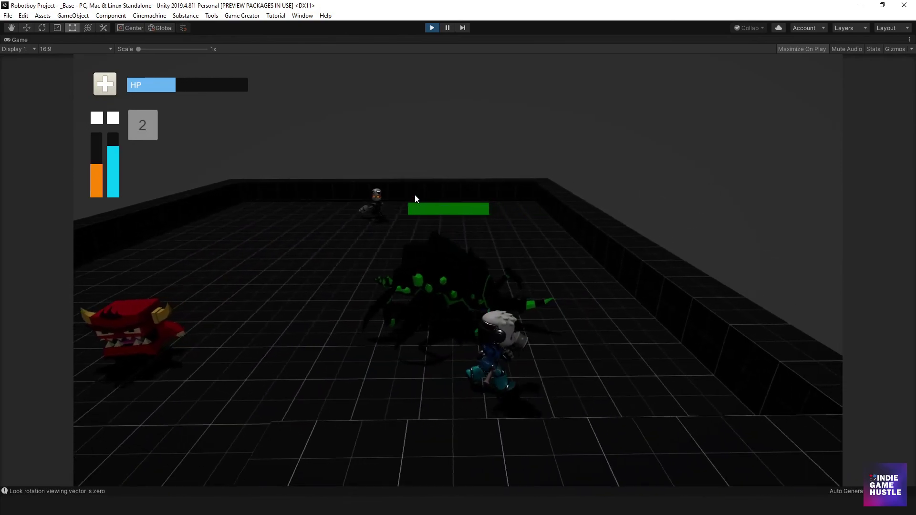
key(d)
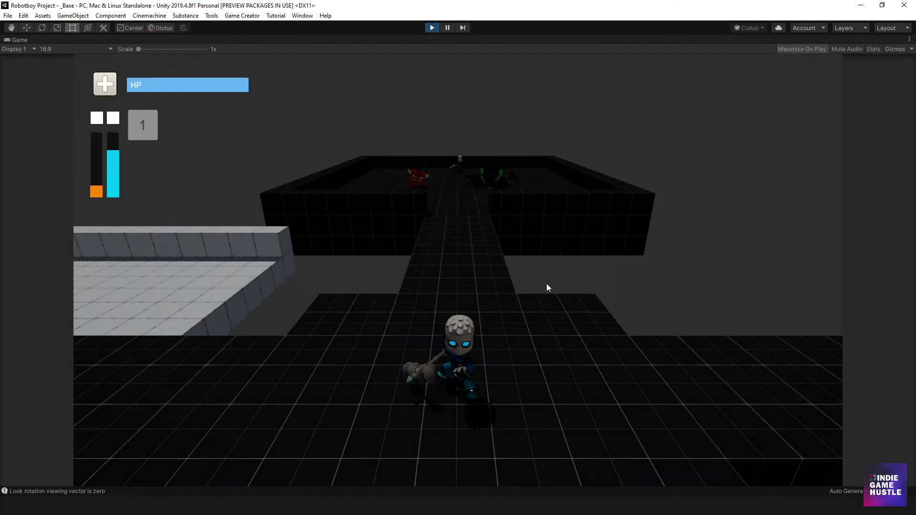
Step: Move the respawned player around the starting platform and side ramp, away from the arena, while checking the on-screen lives counter
key(w)
key(d)
key(w)
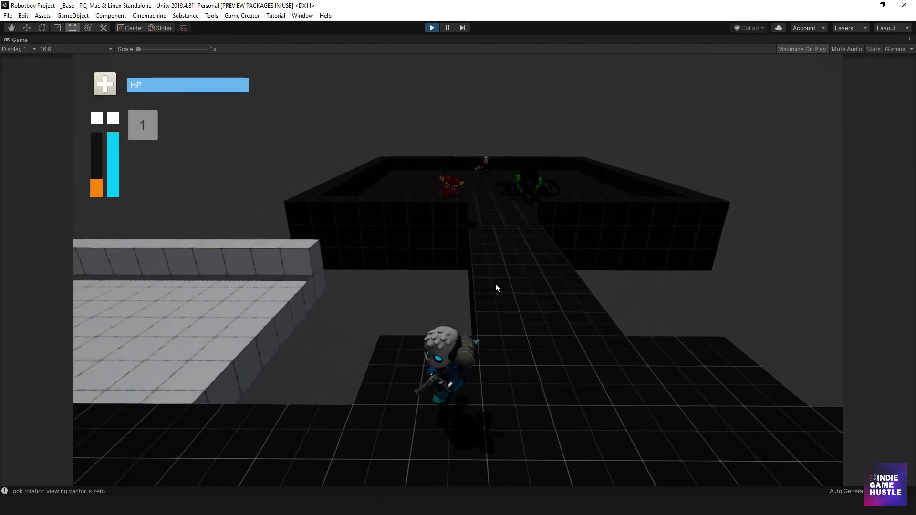
key(s)
key(a)
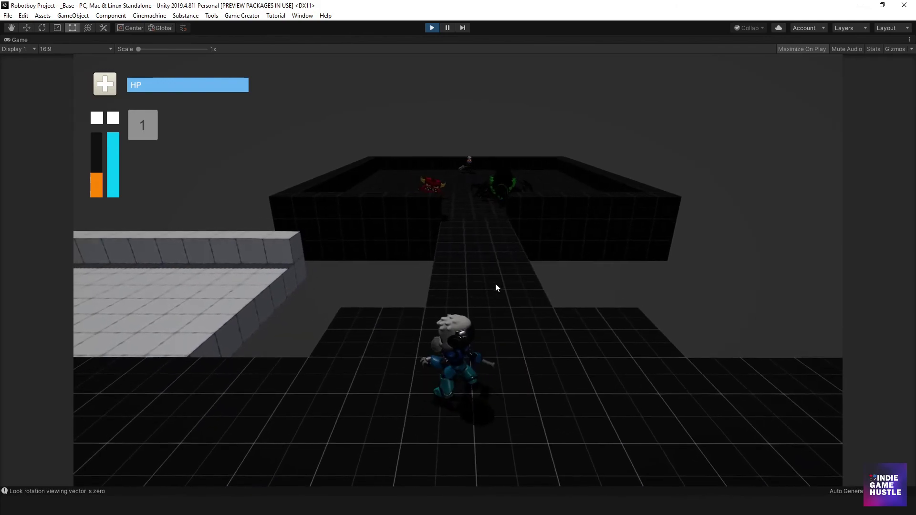
key(a)
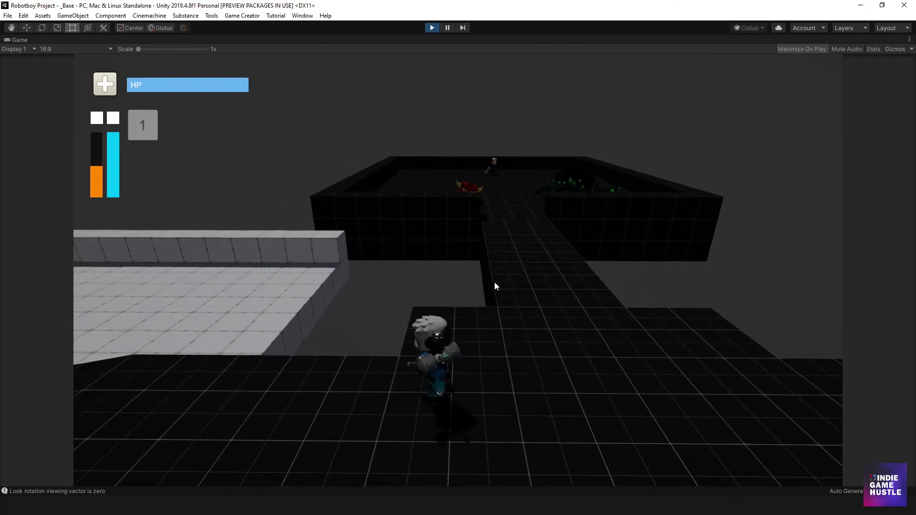
key(w)
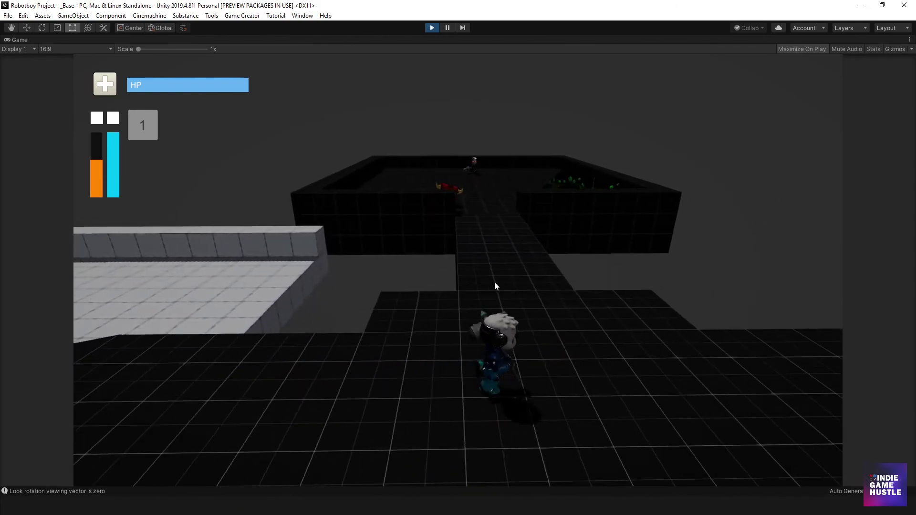
key(w)
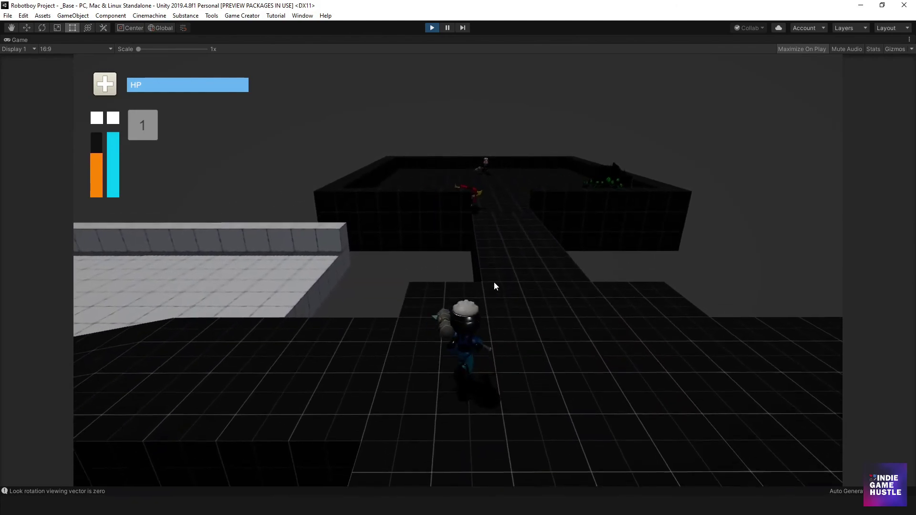
key(a)
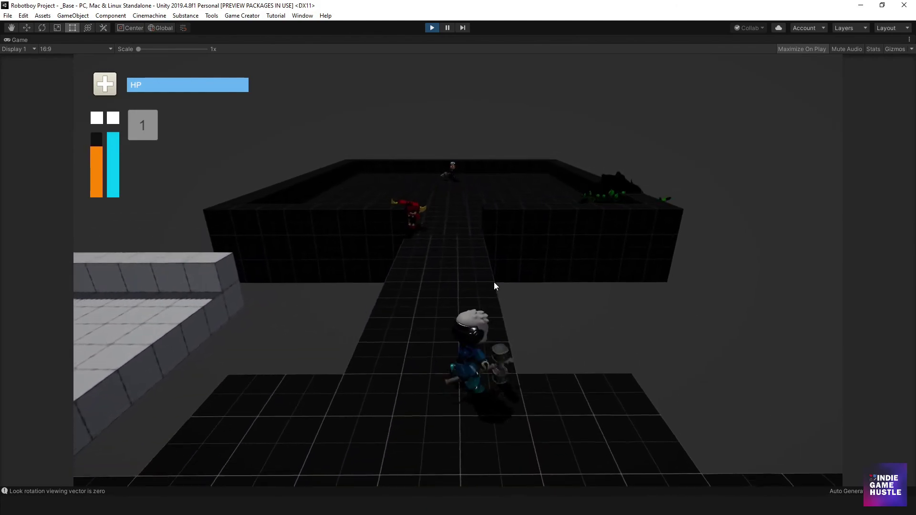
key(w)
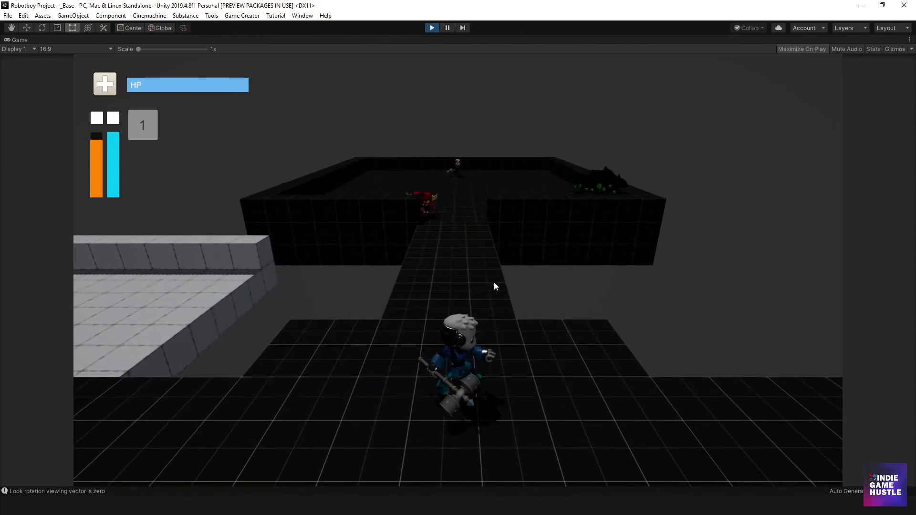
key(d)
key(s)
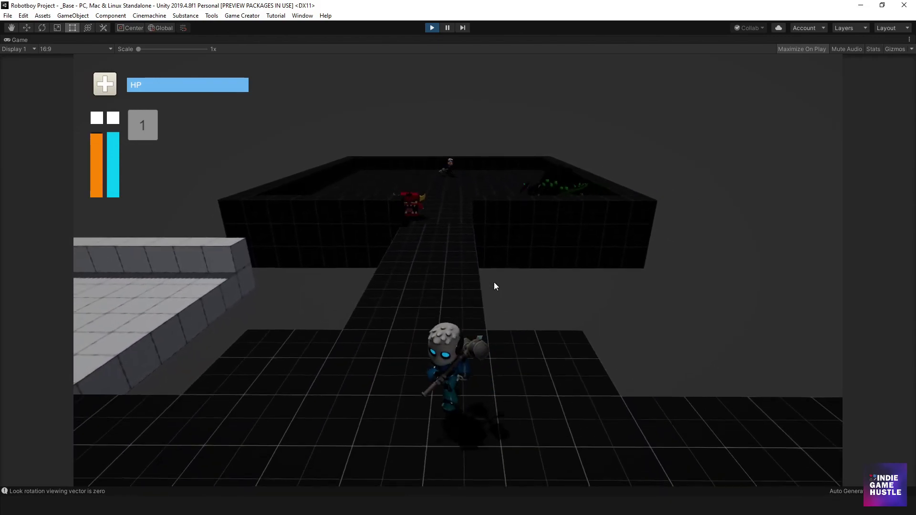
key(w)
key(a)
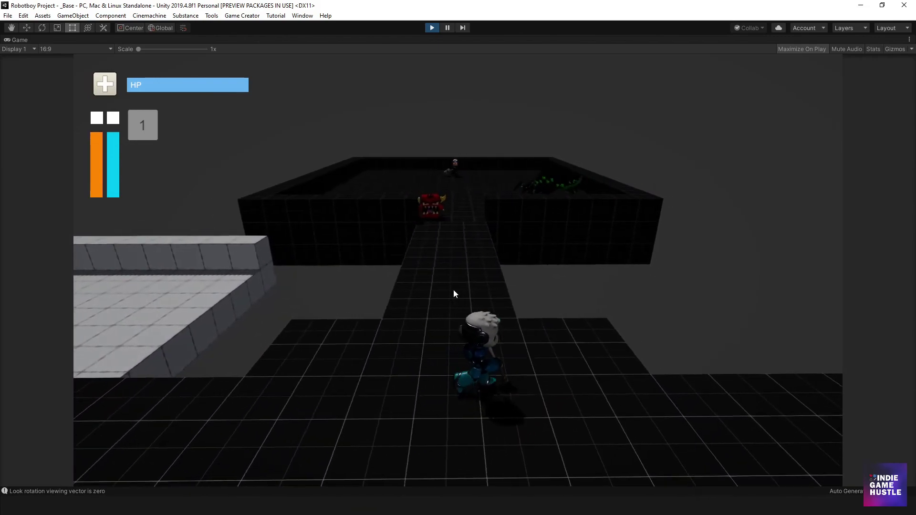
key(w)
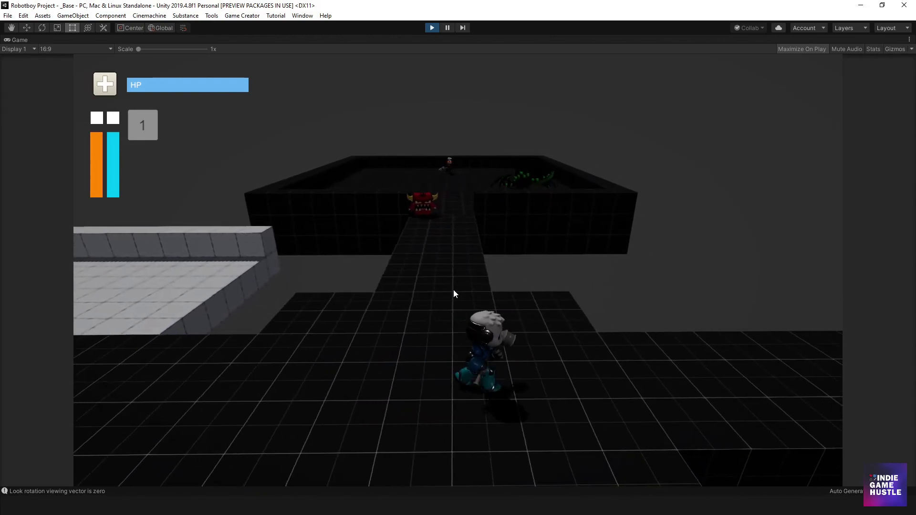
key(w)
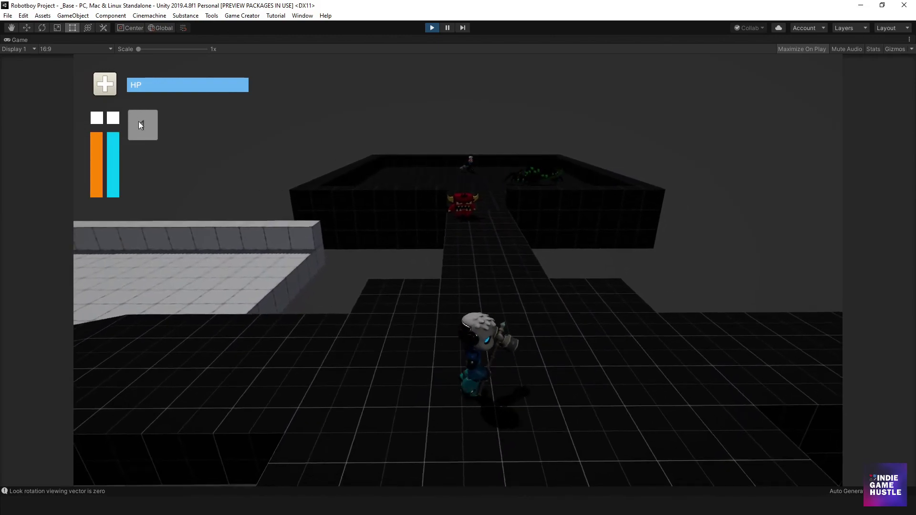
key(s)
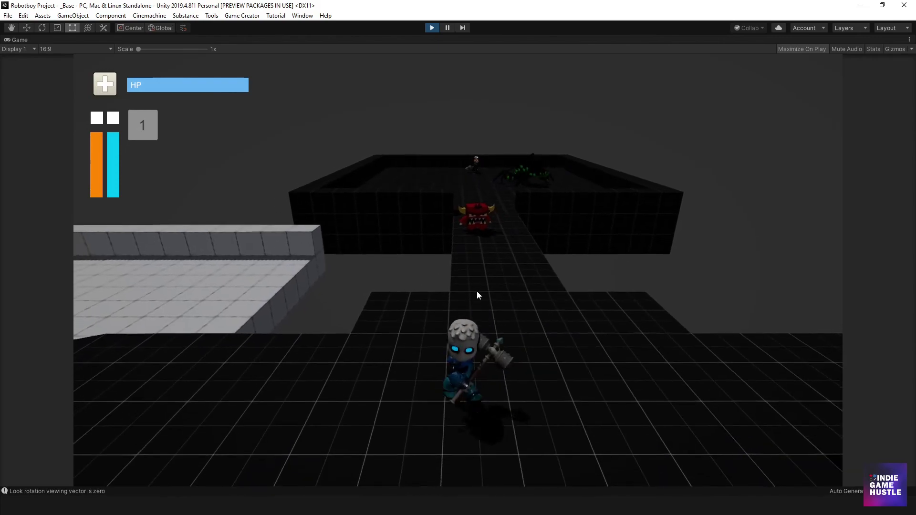
key(a)
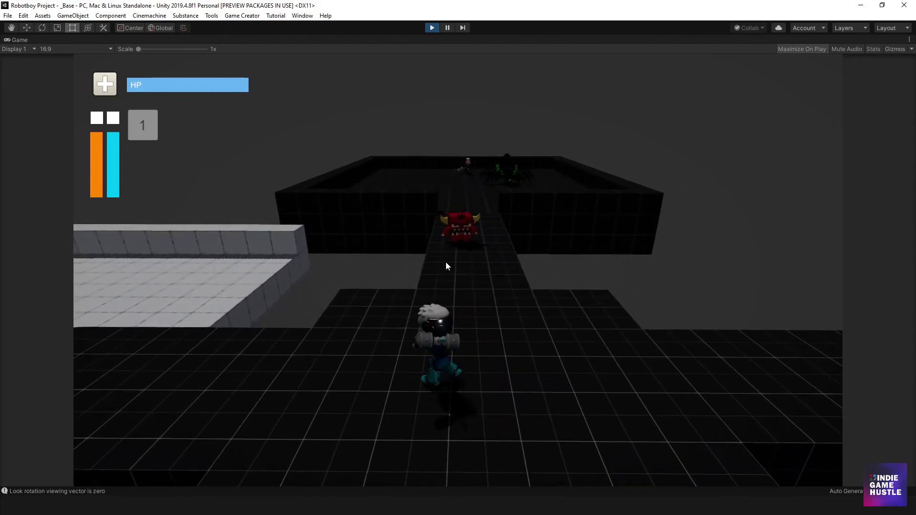
key(a)
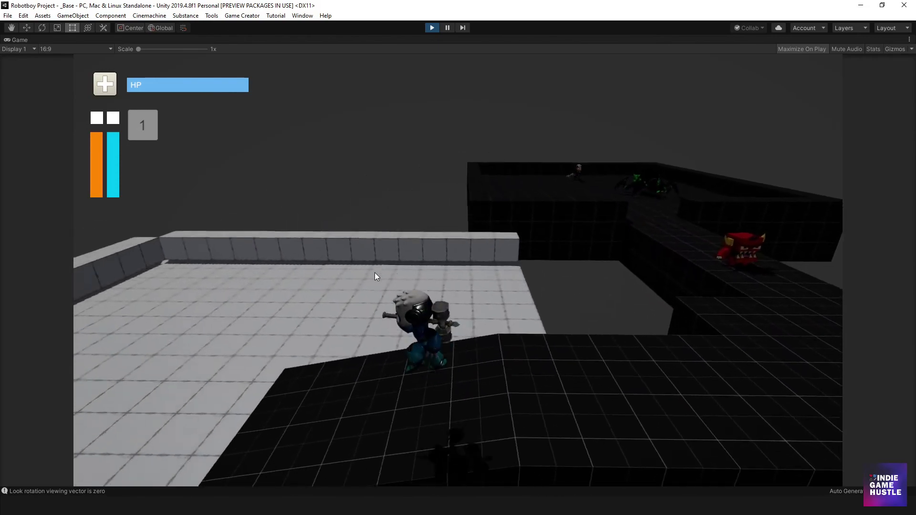
key(d)
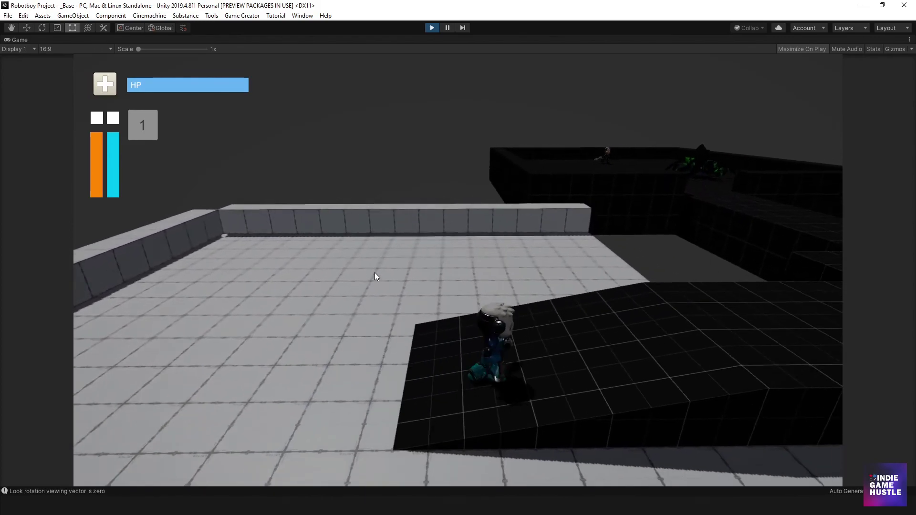
key(d)
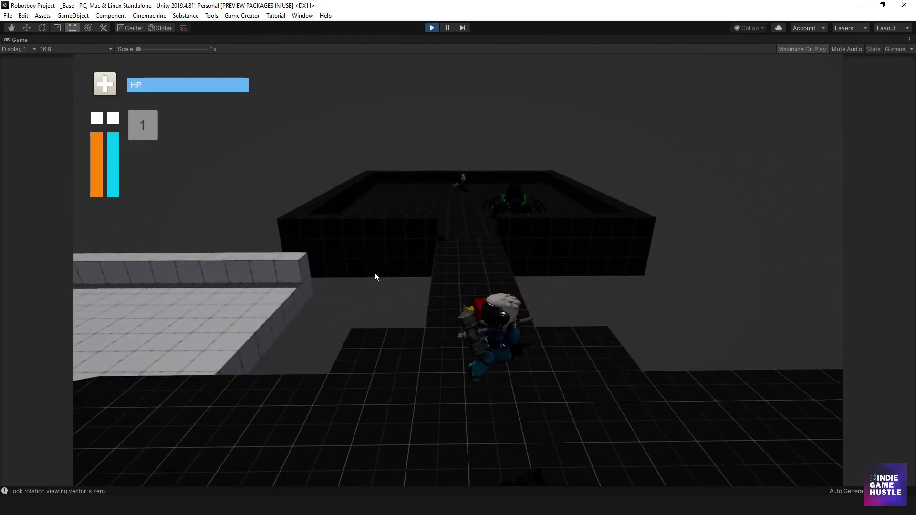
key(a)
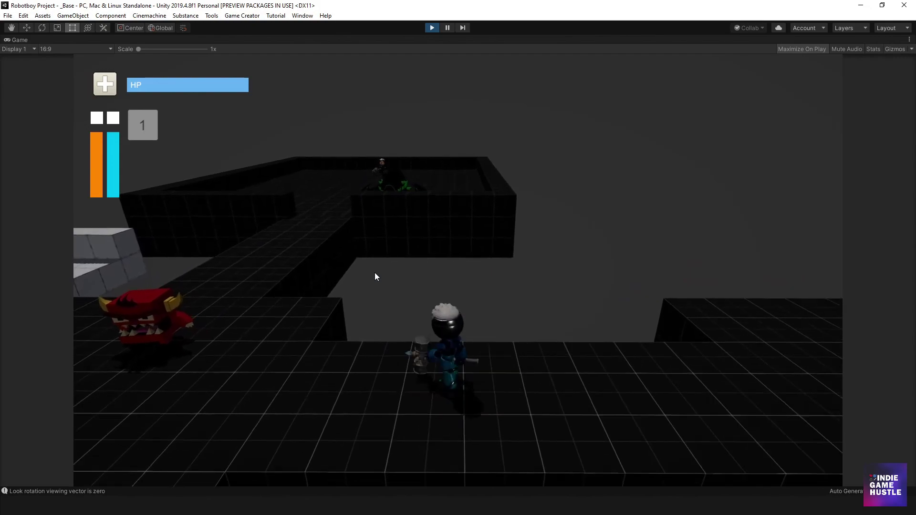